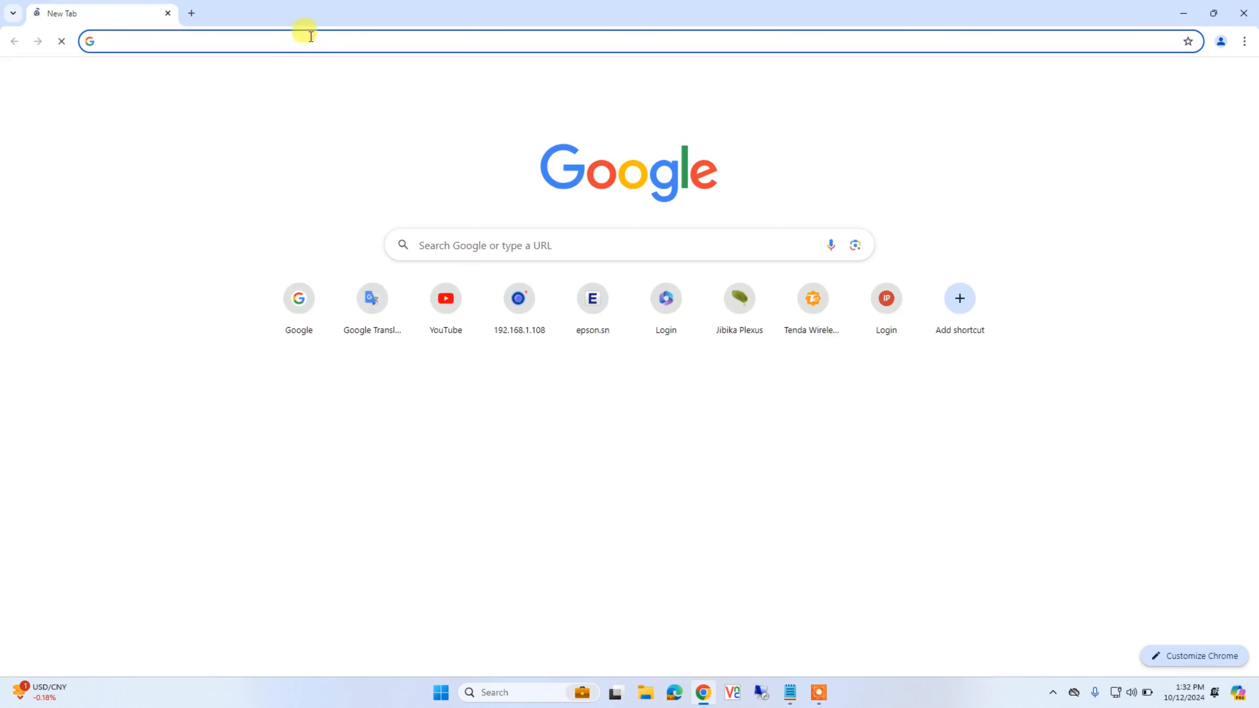
Step: Search Google for "office deployment tool" and download the English Office Deployment Tool from the Microsoft Download Center
{"action": "type", "text": "google.com"}
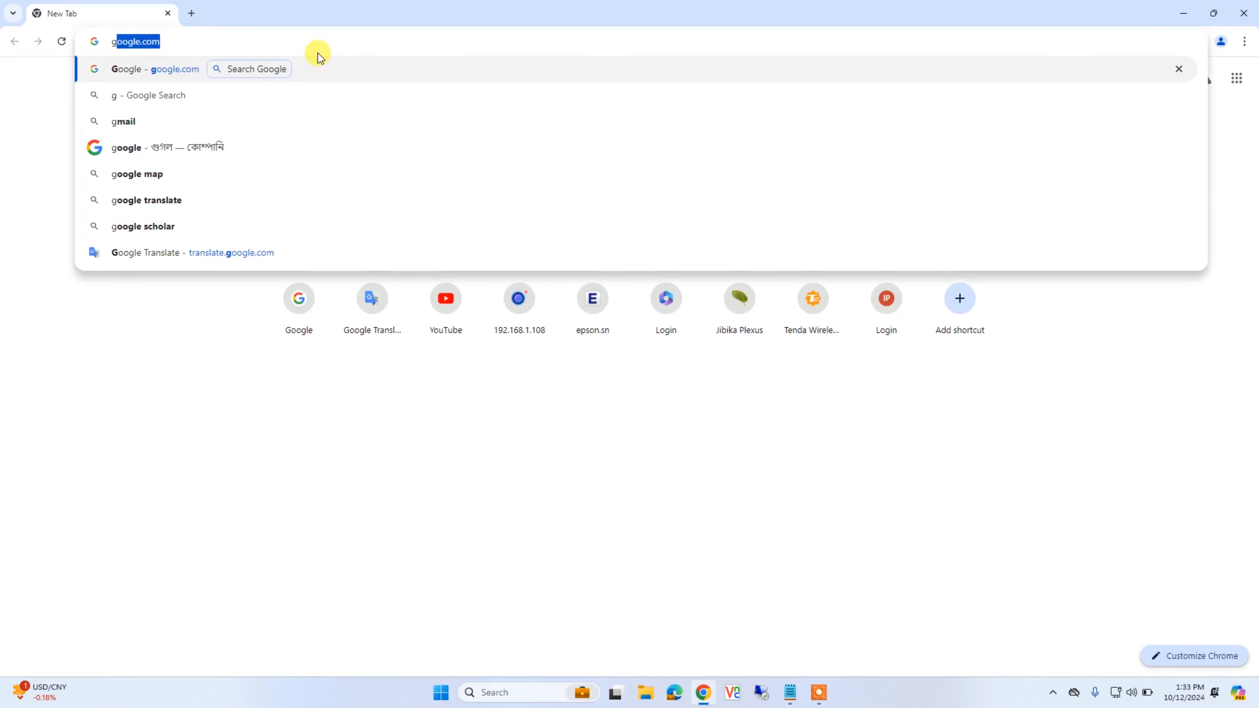
{"action": "key", "text": "Return"}
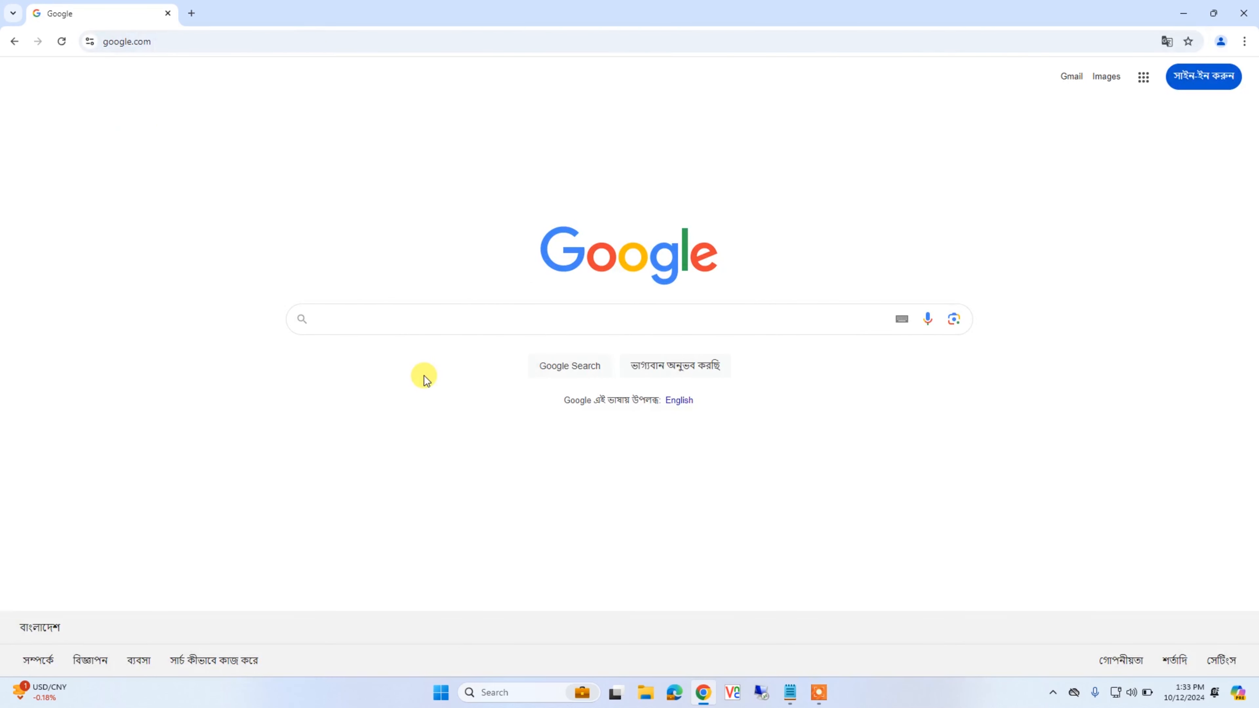
{"action": "type", "text": "dff"}
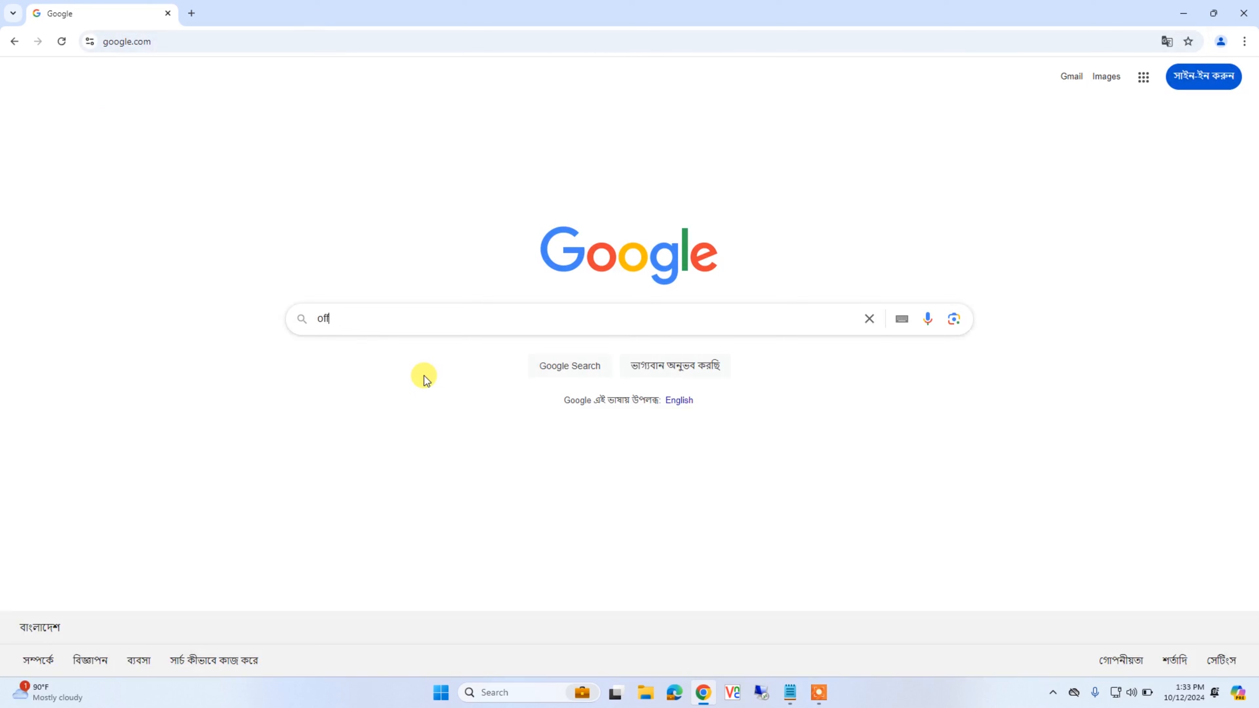
{"action": "type", "text": "ice"}
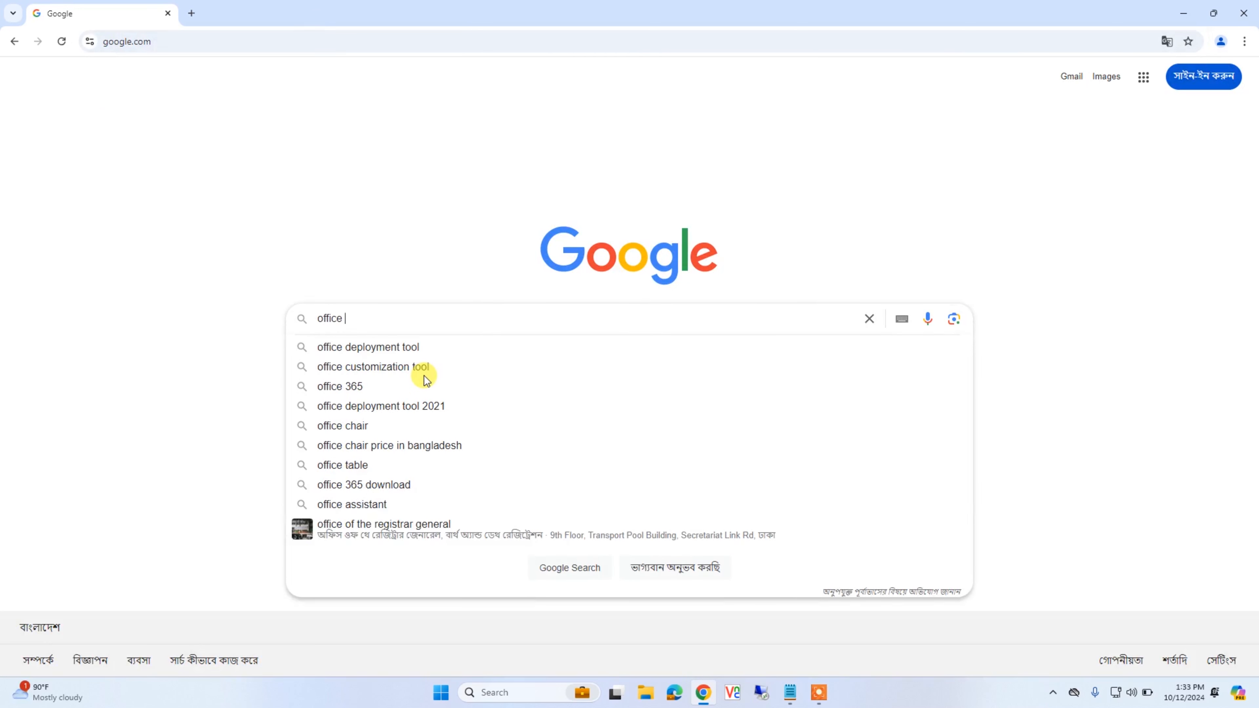
{"action": "key", "text": "Down"}
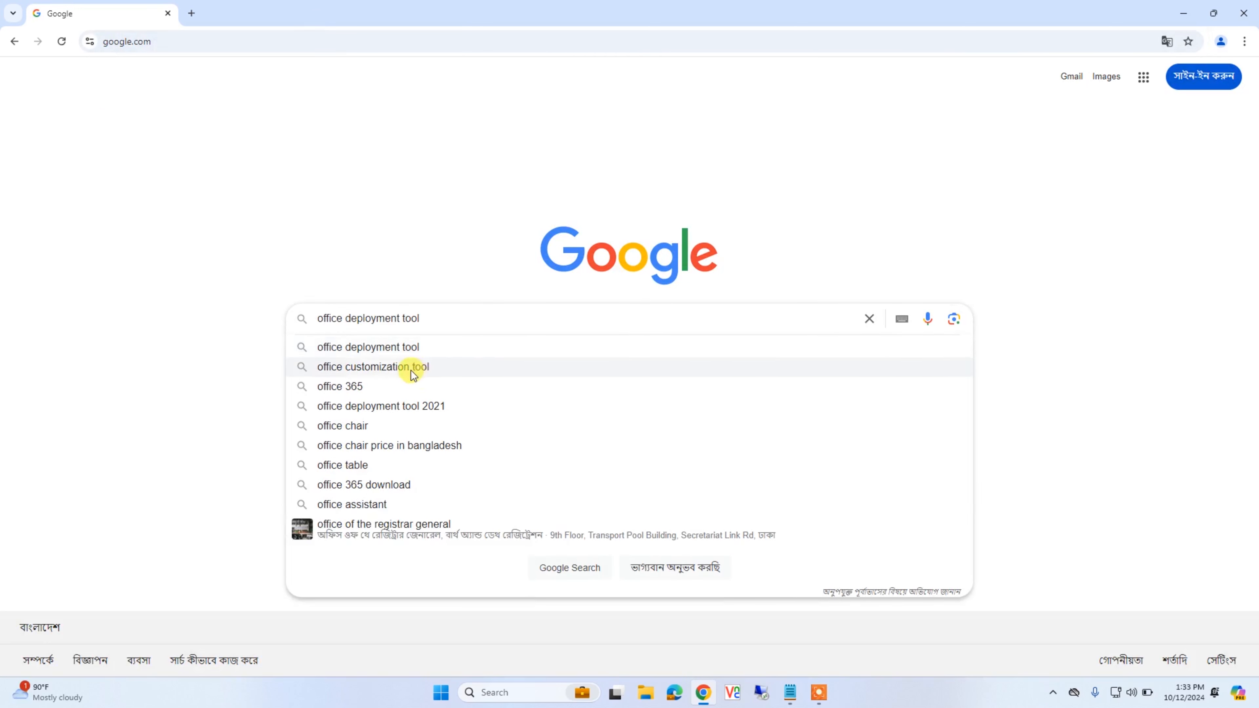
{"action": "left_click", "coordinate": [427, 324]}
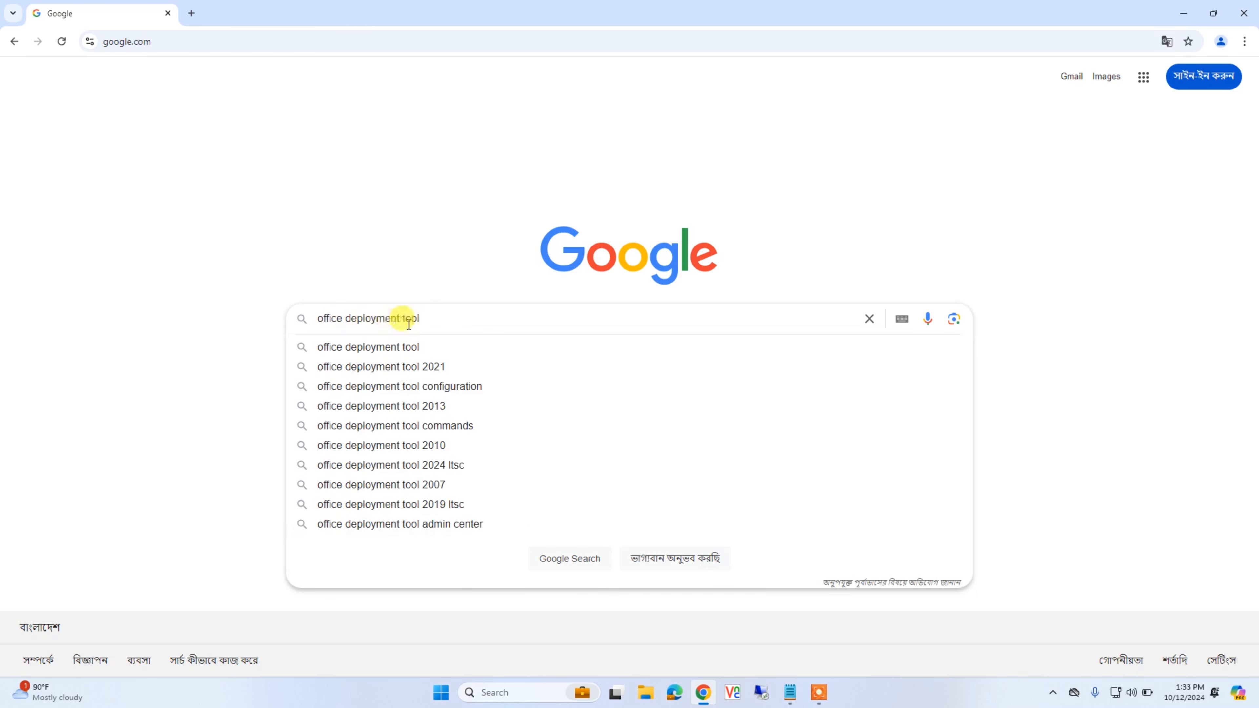
{"action": "key", "text": "Return"}
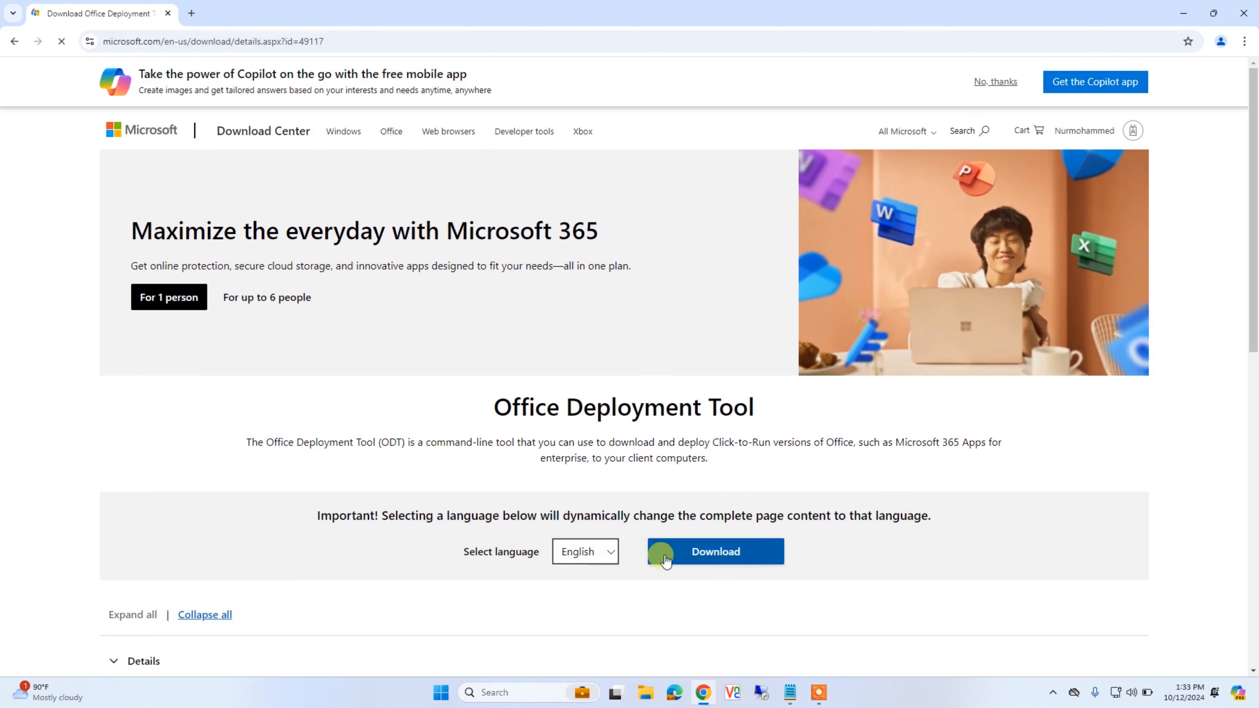
{"action": "left_click", "coordinate": [714, 553]}
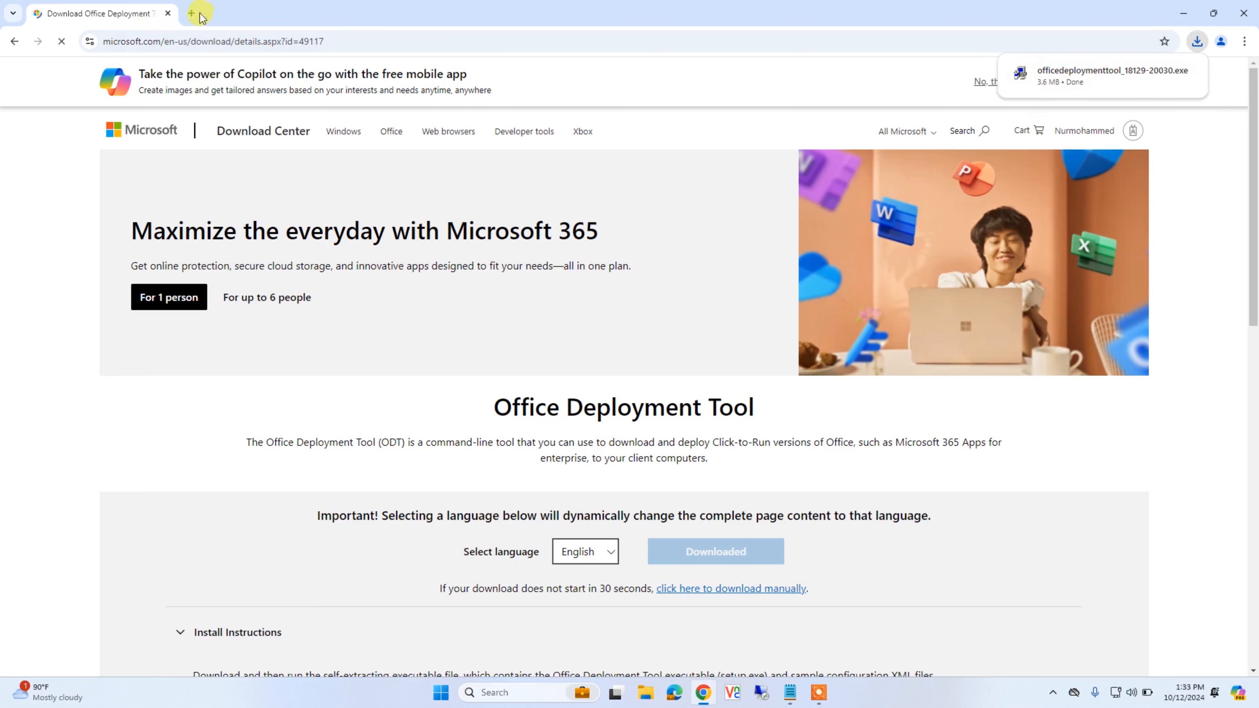
Step: In a new browser tab, search Google for "office customization tool" and open the tool's deployment settings page
{"action": "left_click", "coordinate": [191, 18]}
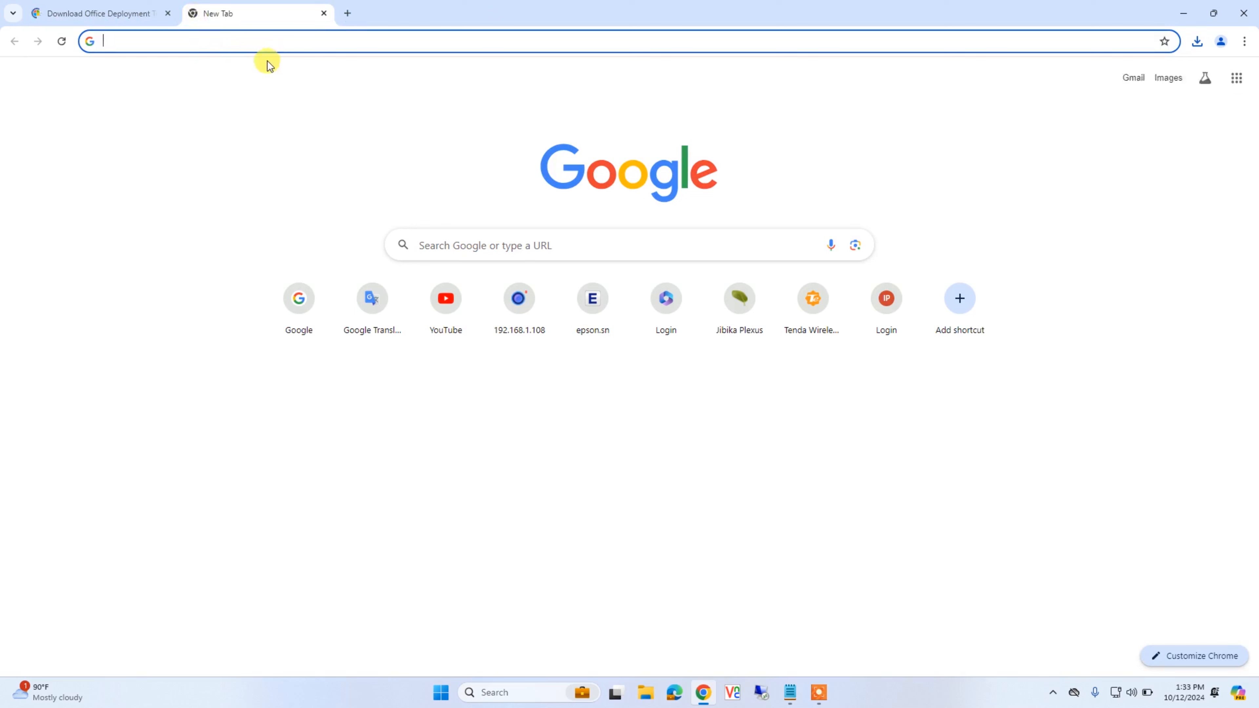
{"action": "type", "text": "goo"}
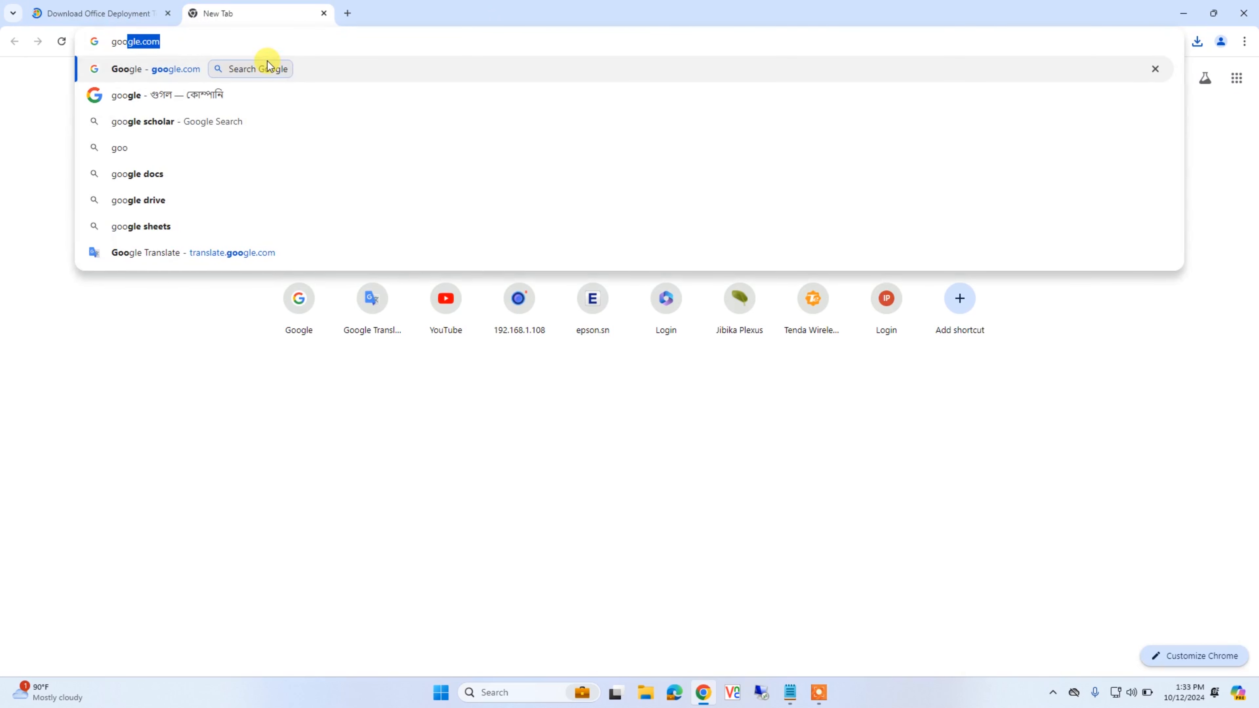
{"action": "key", "text": "Return"}
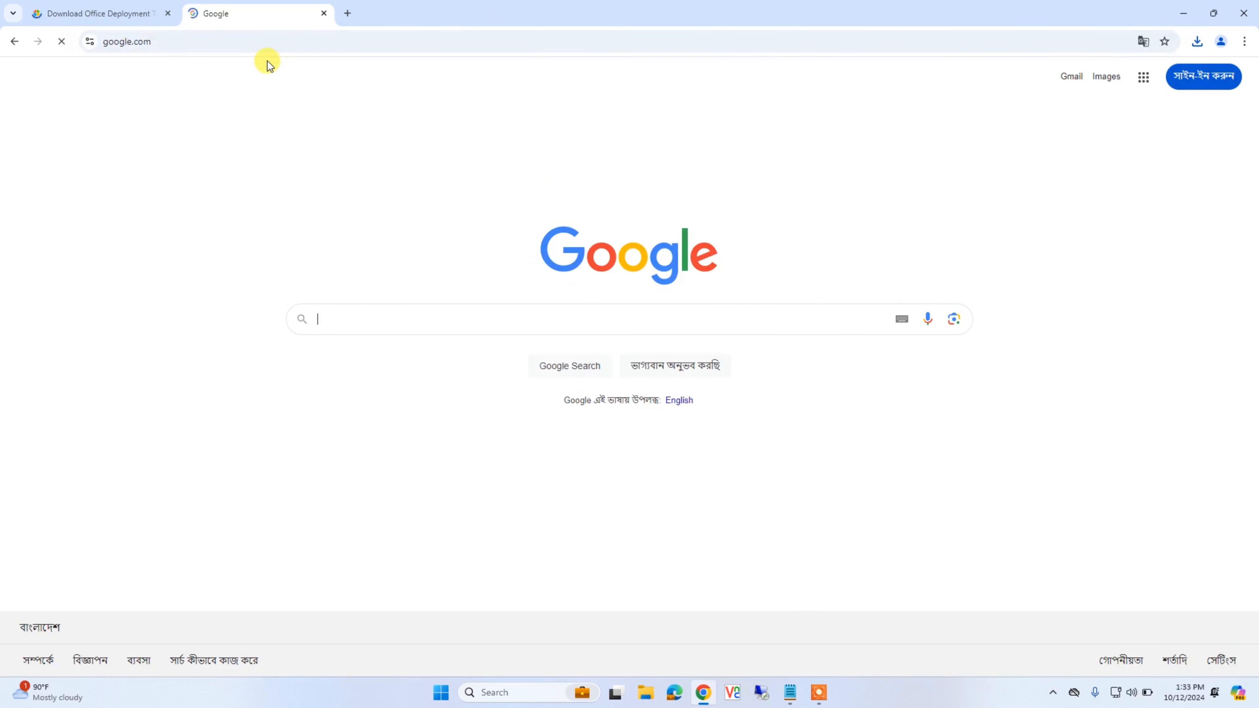
{"action": "left_click", "coordinate": [360, 319]}
{"action": "type", "text": "office"}
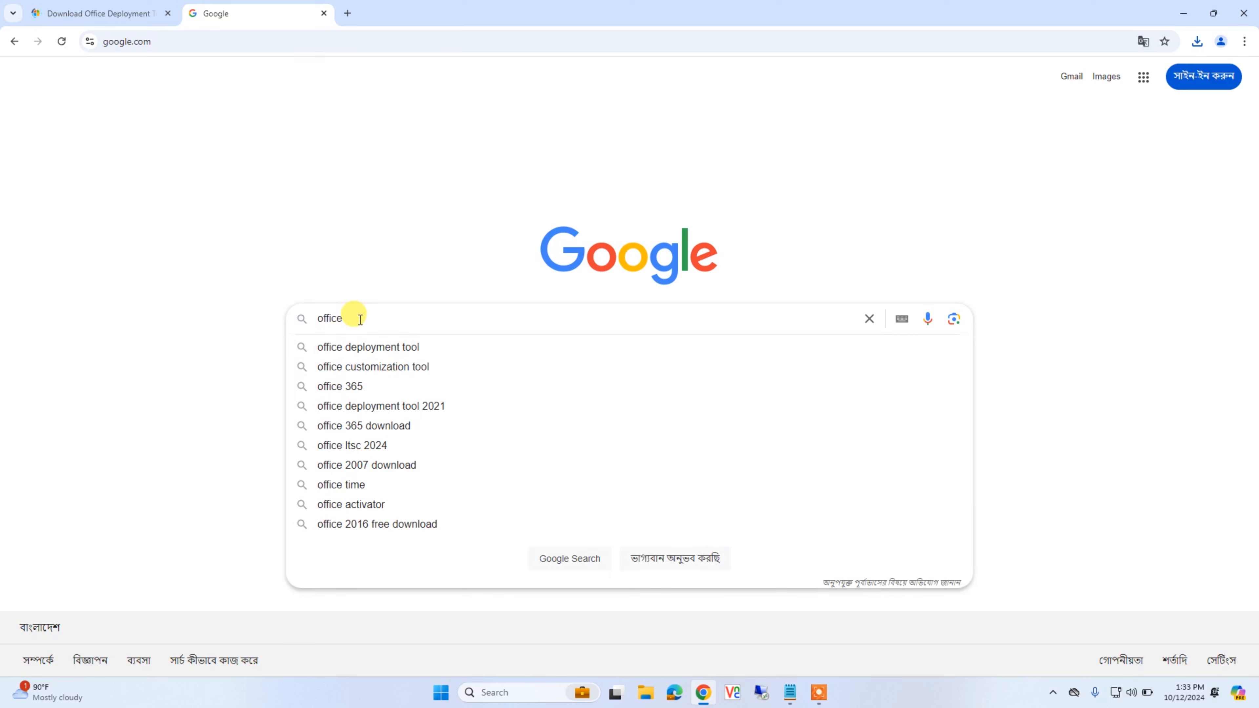
{"action": "type", "text": " cus"}
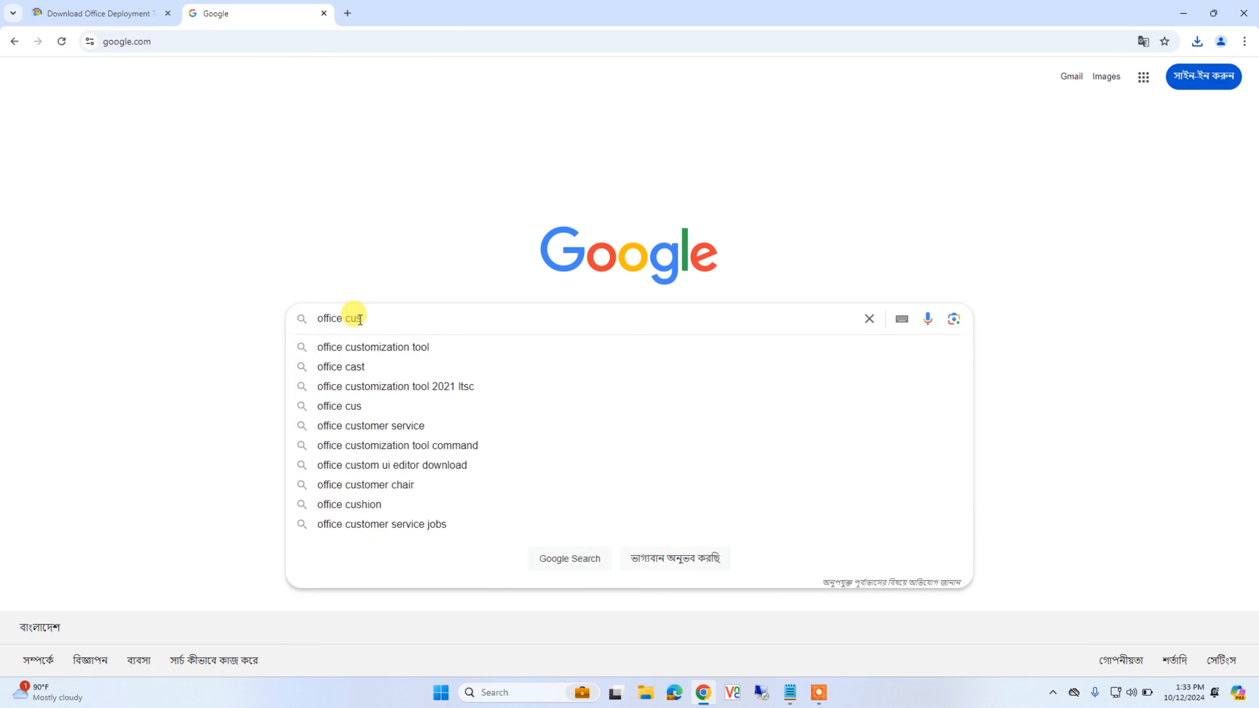
{"action": "left_click", "coordinate": [391, 348]}
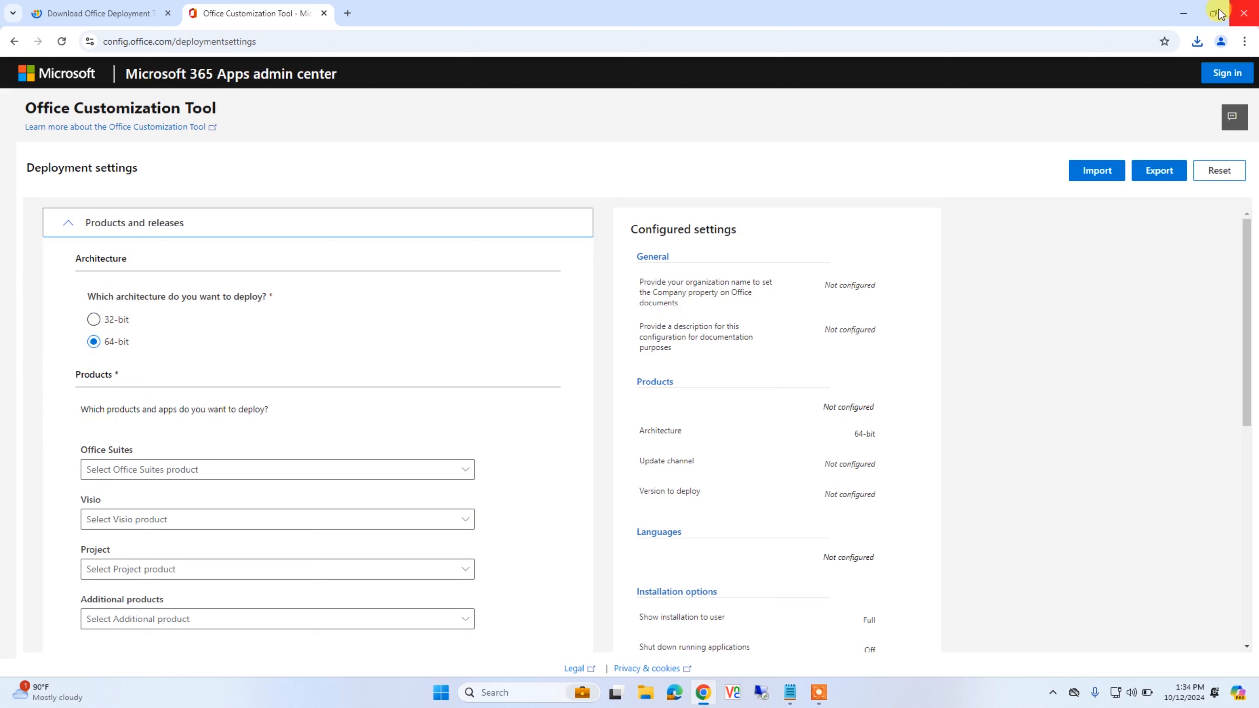
Step: Minimize the browser and check the system type in the This PC properties, closing the window when done
{"action": "right_click", "coordinate": [917, 695]}
{"action": "left_click", "coordinate": [913, 700]}
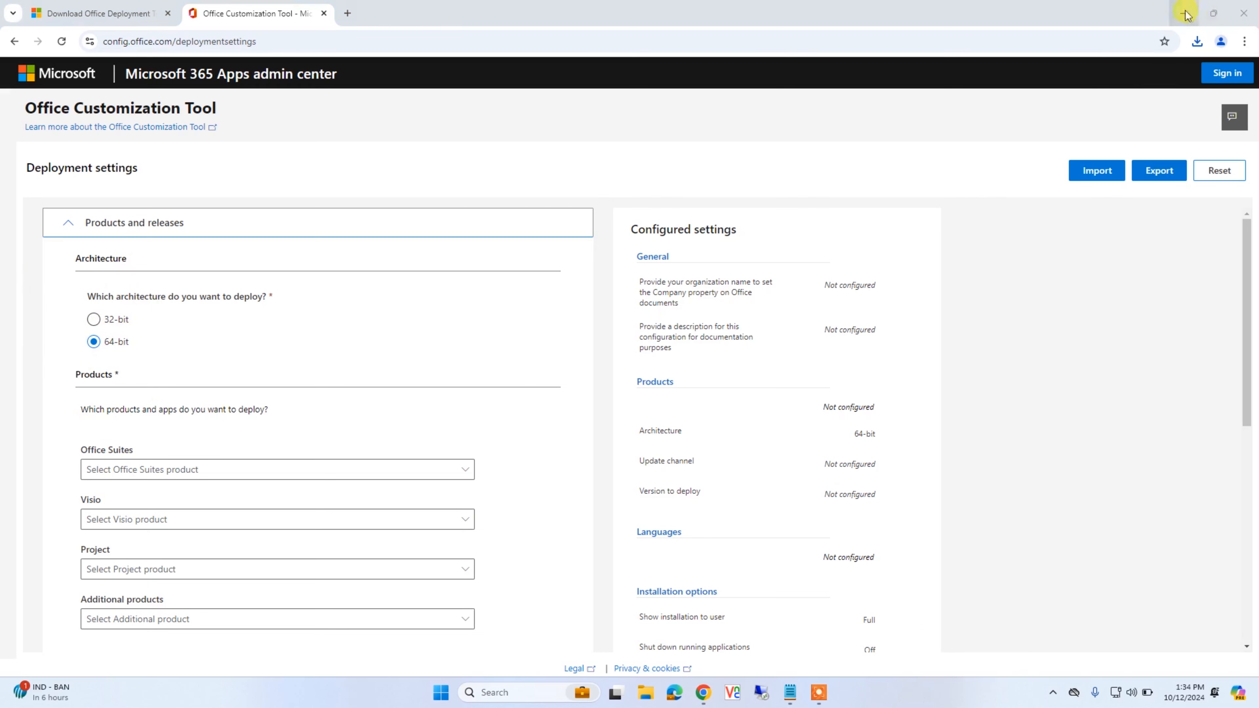
{"action": "left_click", "coordinate": [1184, 14]}
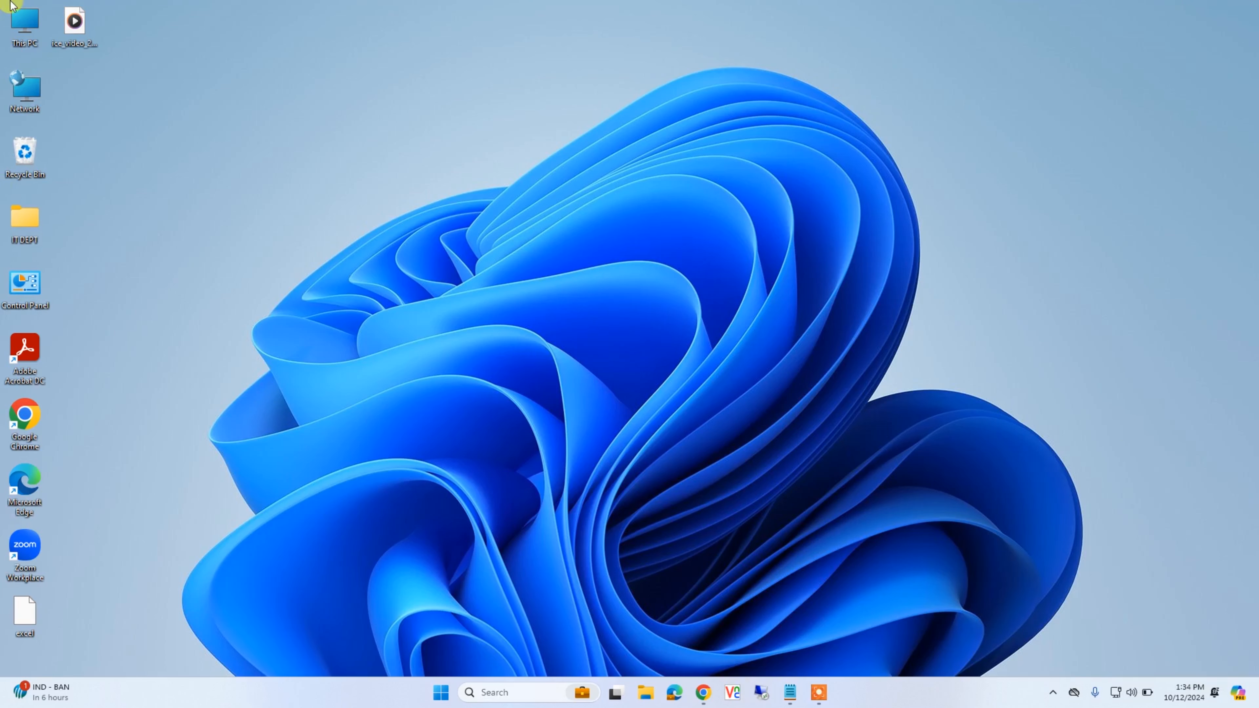
{"action": "right_click", "coordinate": [17, 25]}
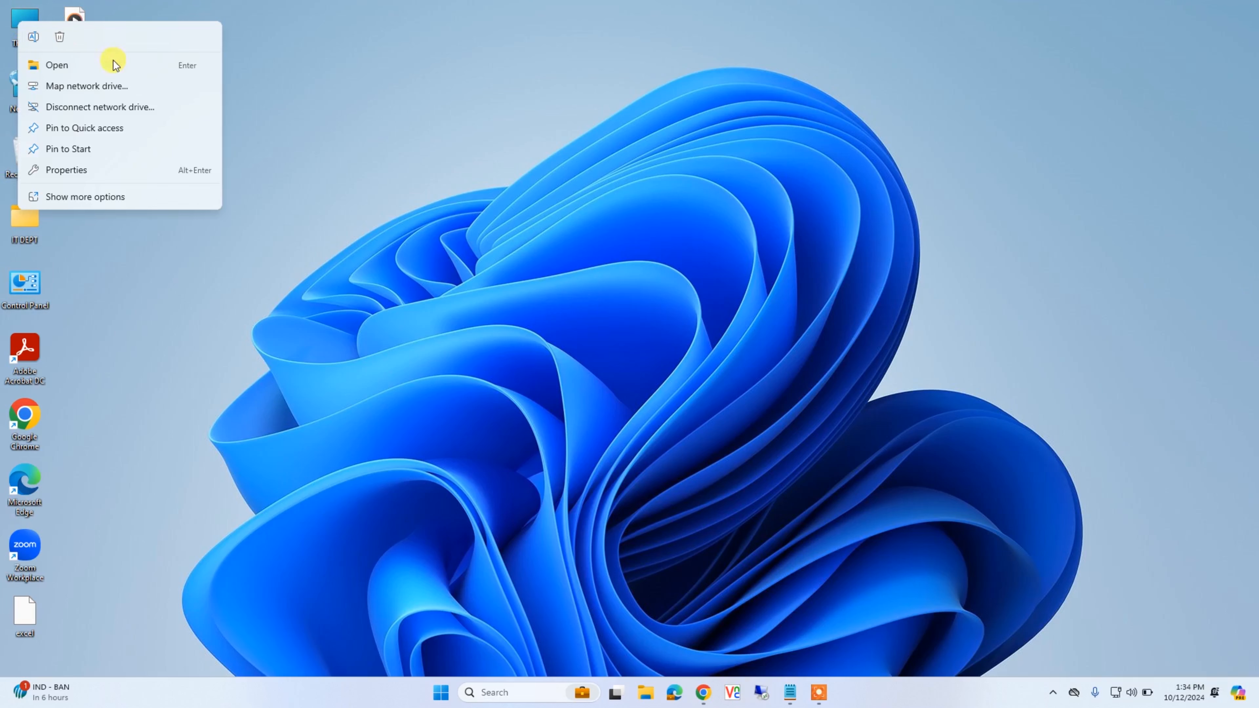
{"action": "left_click", "coordinate": [75, 171]}
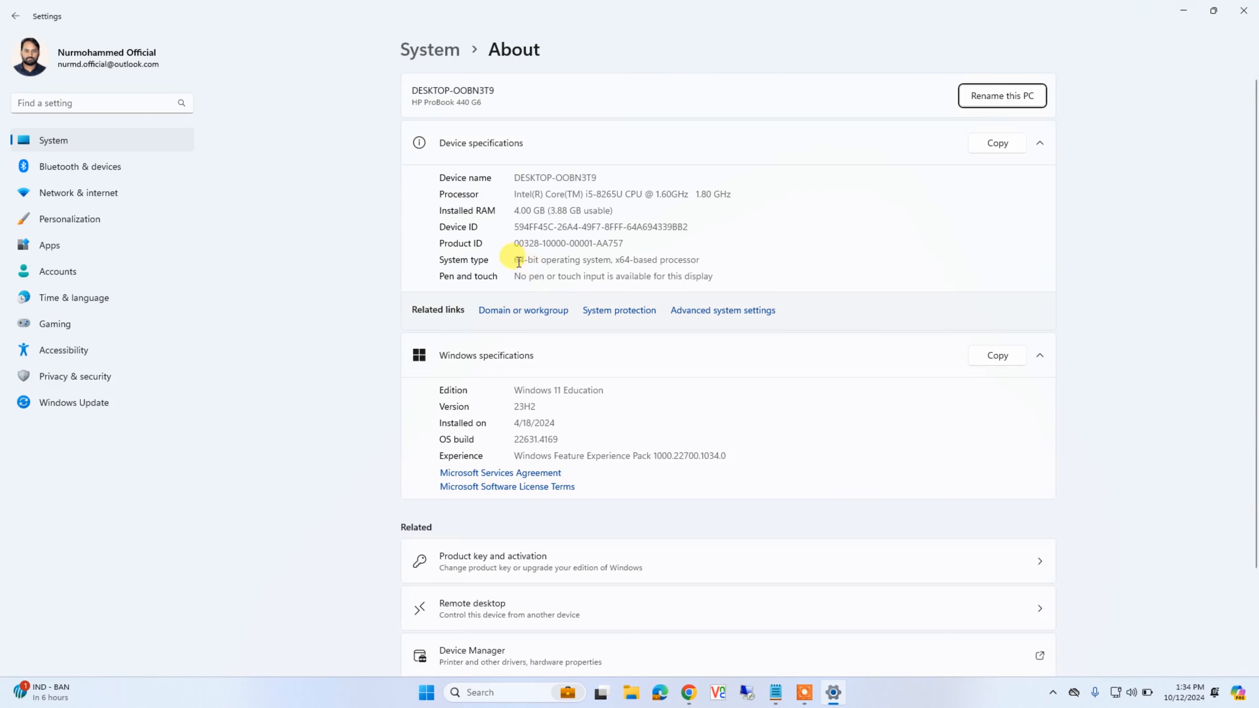
{"action": "left_click_drag", "start_coordinate": [516, 262], "coordinate": [586, 264]}
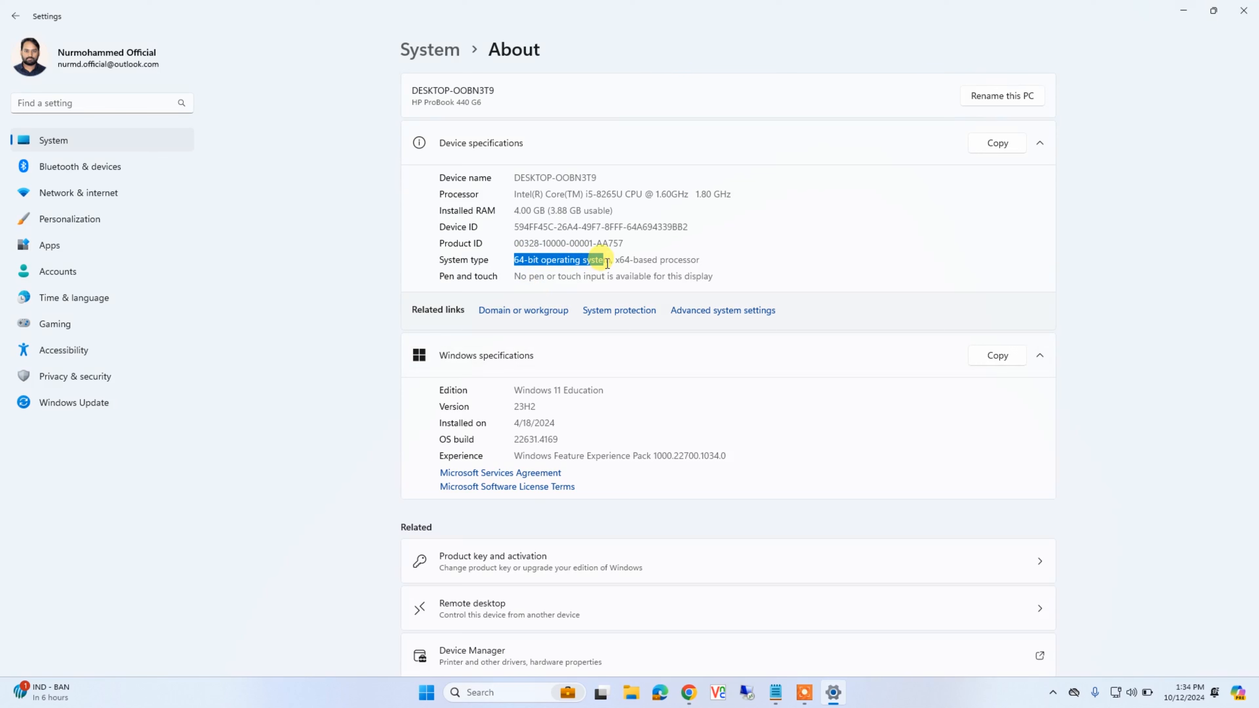
{"action": "left_click", "coordinate": [1247, 13]}
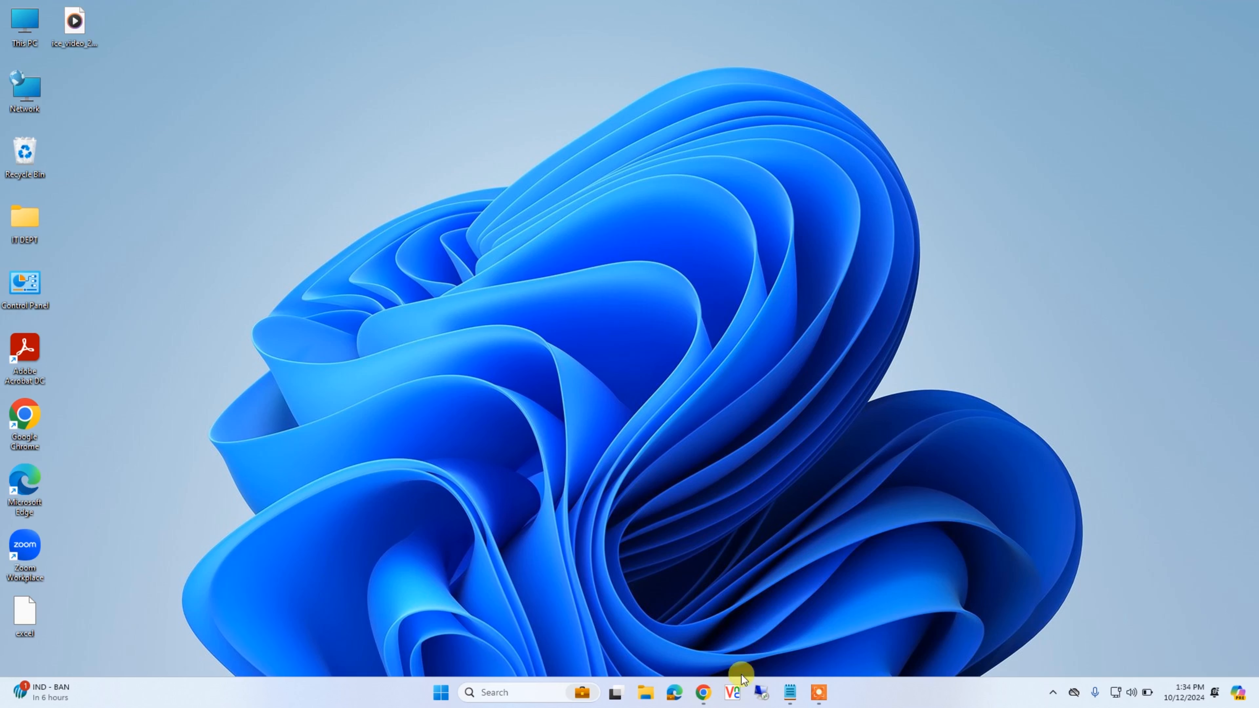
Step: Switch back to Chrome and choose Office LTSC Professional Plus 2024 - Volume License as the Office Suites product
{"action": "left_click", "coordinate": [703, 693]}
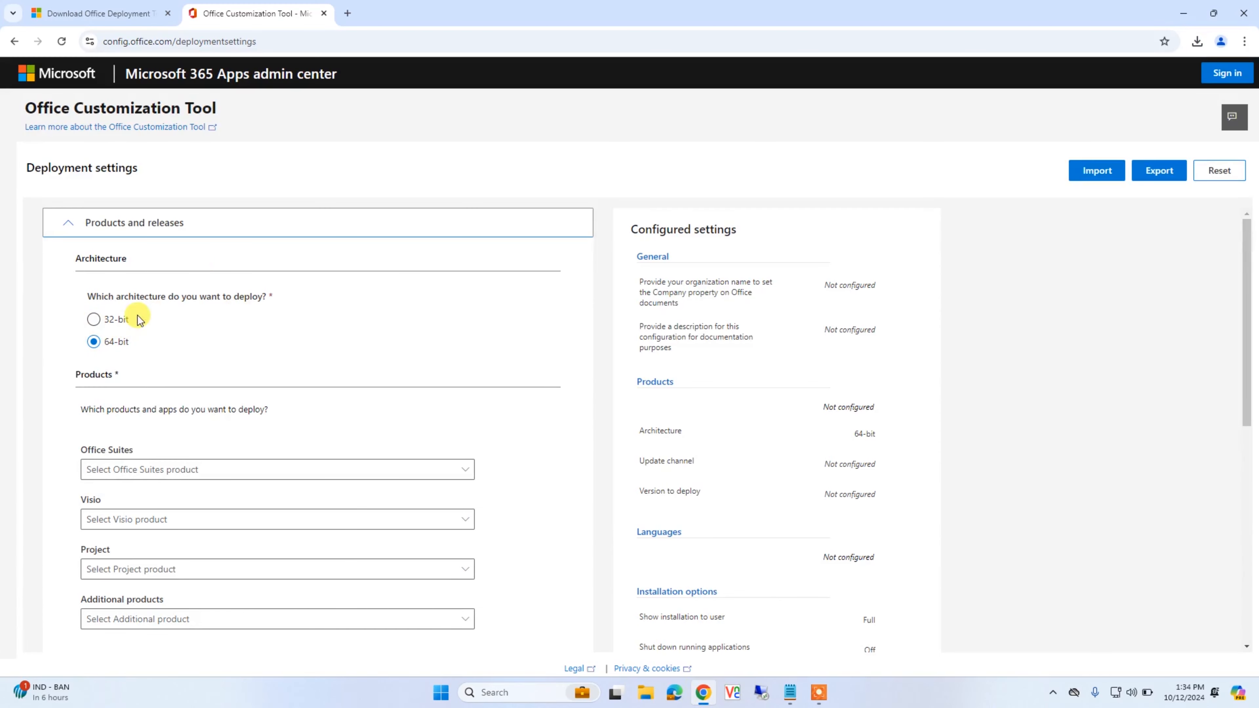
{"action": "scroll", "coordinate": [149, 422], "scroll_direction": "down", "scroll_amount": 3}
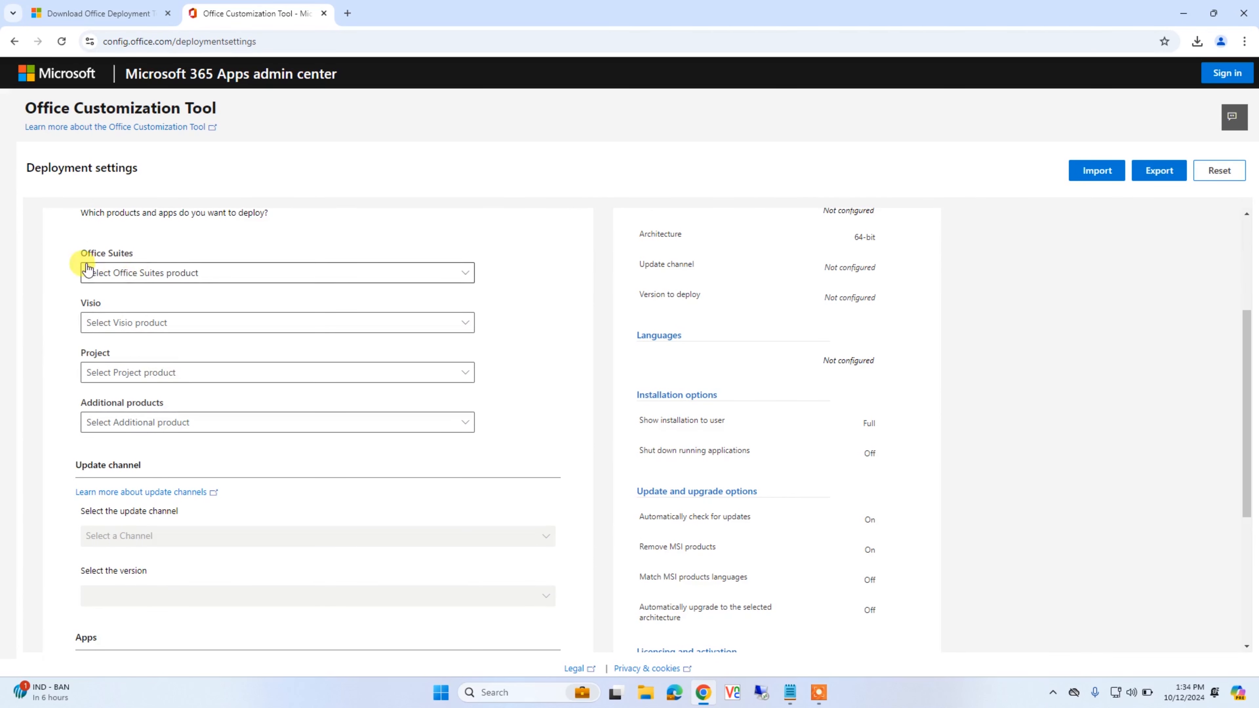
{"action": "left_click", "coordinate": [126, 273]}
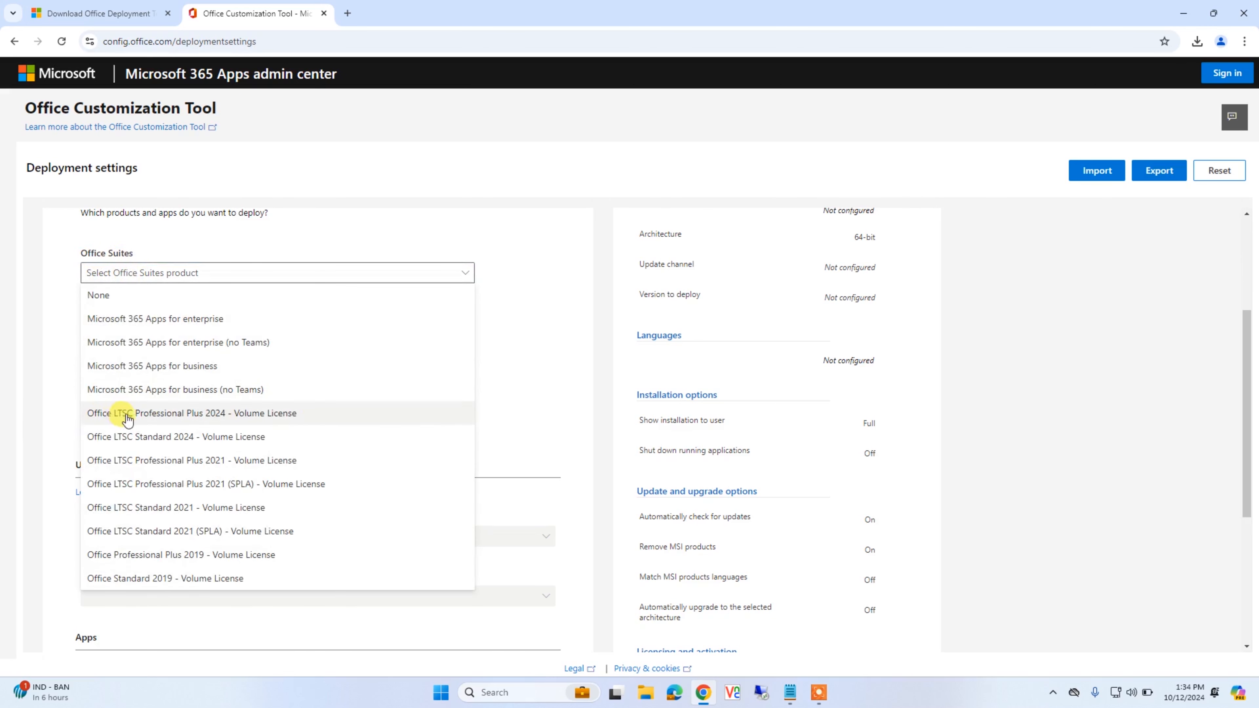
{"action": "left_click", "coordinate": [218, 419]}
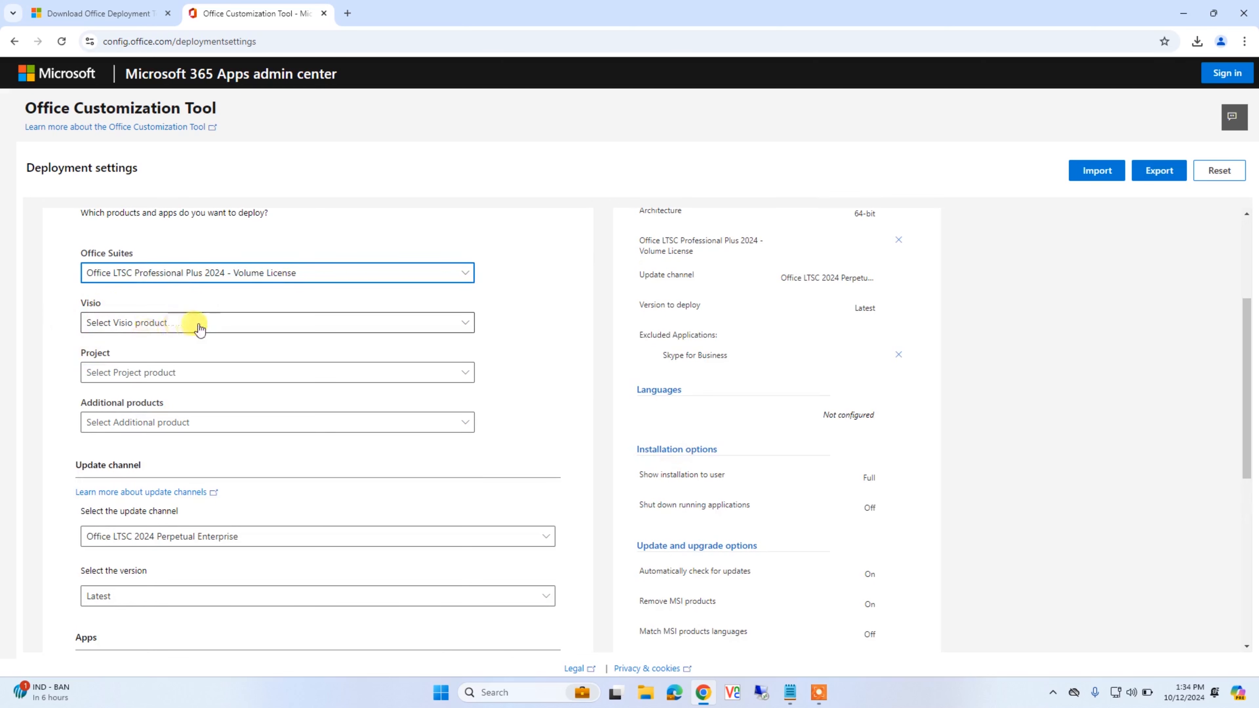
Step: Try excluding OneDrive Desktop from the deployed apps, and include it again
{"action": "scroll", "coordinate": [399, 342], "scroll_direction": "down", "scroll_amount": 2}
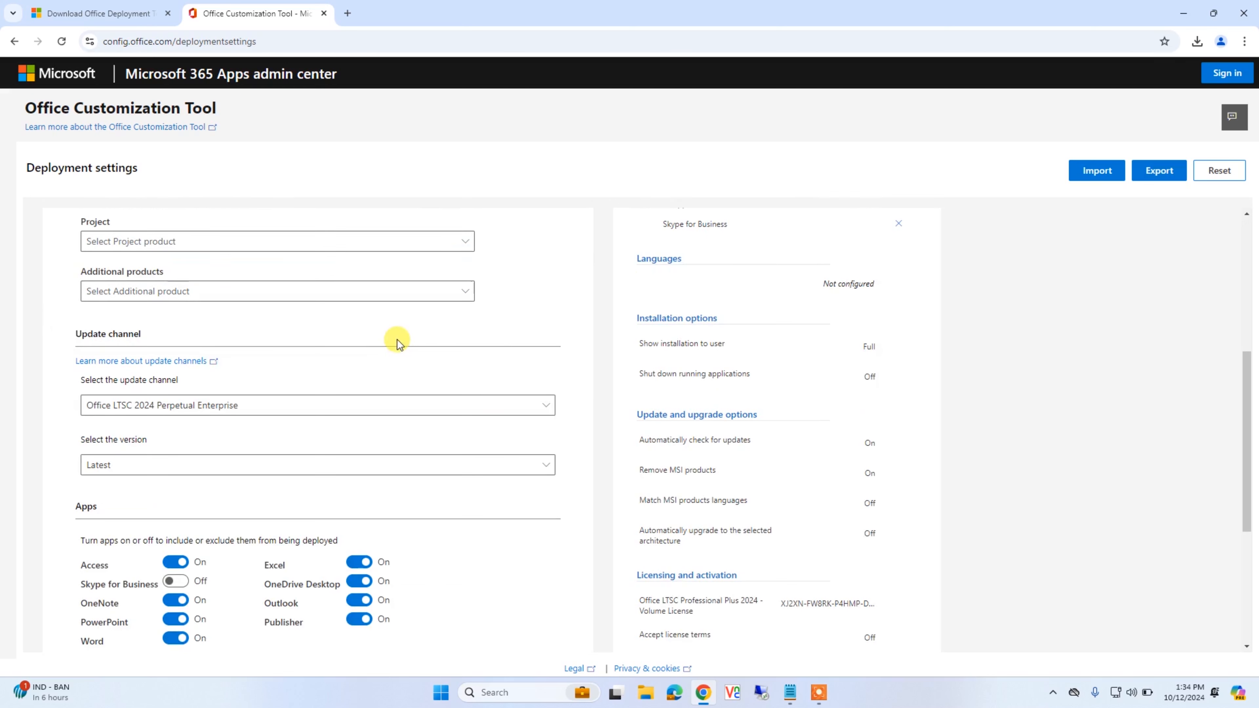
{"action": "scroll", "coordinate": [260, 377], "scroll_direction": "down", "scroll_amount": 2}
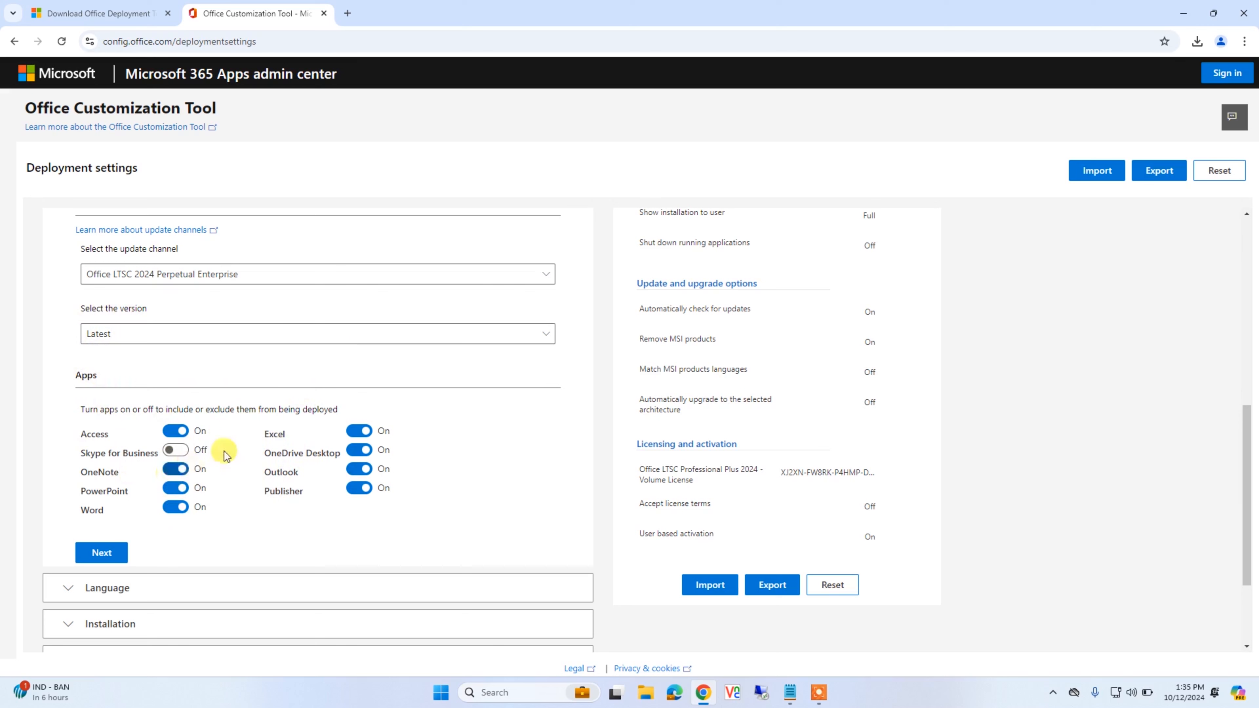
{"action": "left_click", "coordinate": [359, 450]}
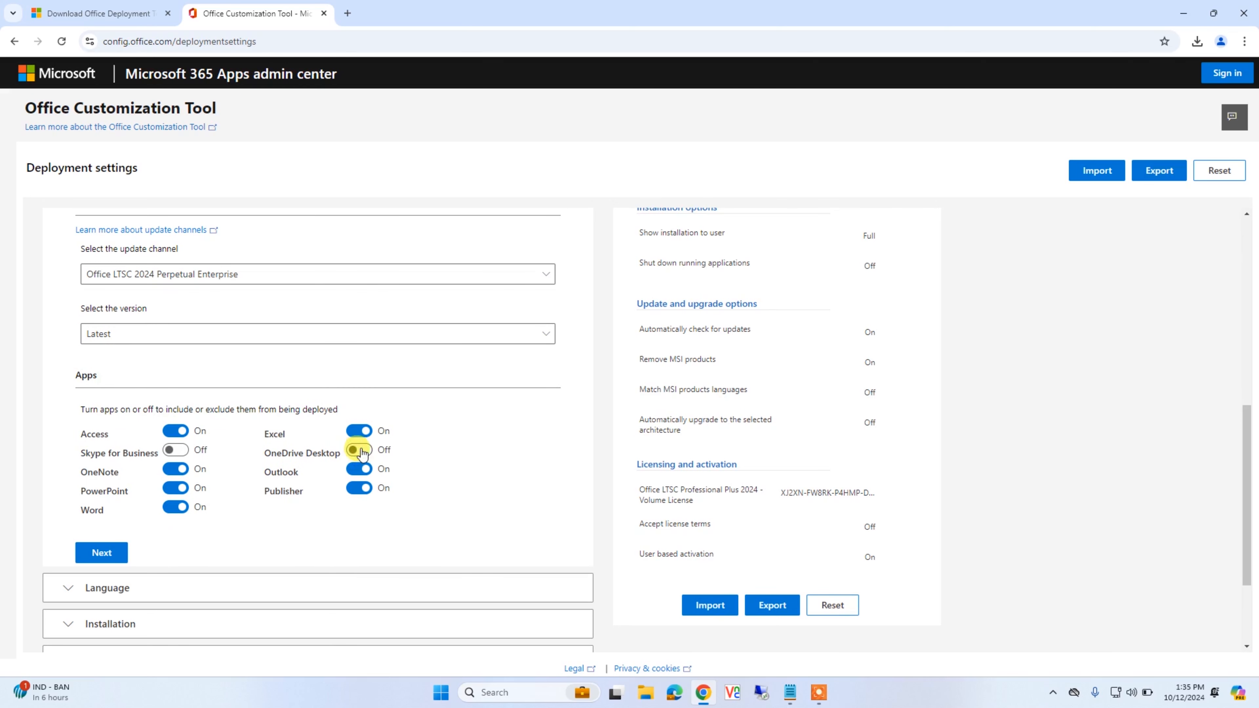
{"action": "left_click", "coordinate": [361, 451]}
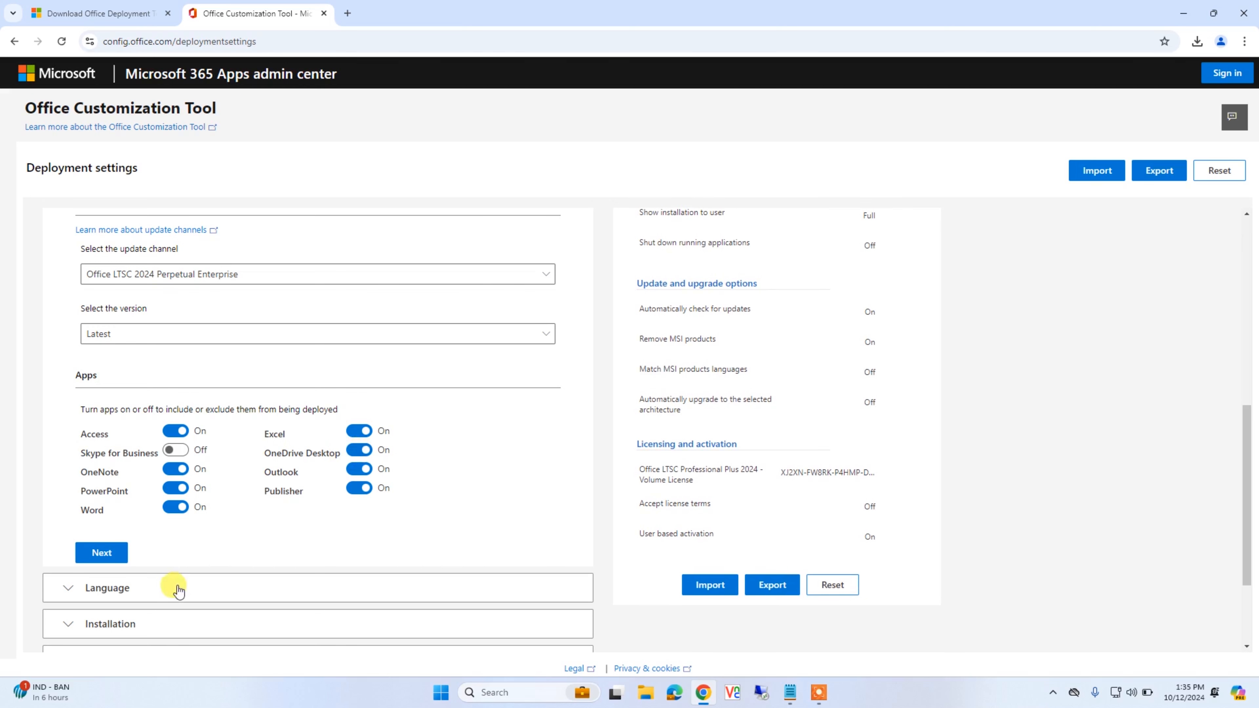
Step: Set the primary language of the deployment to English (United States)
{"action": "left_click", "coordinate": [108, 589]}
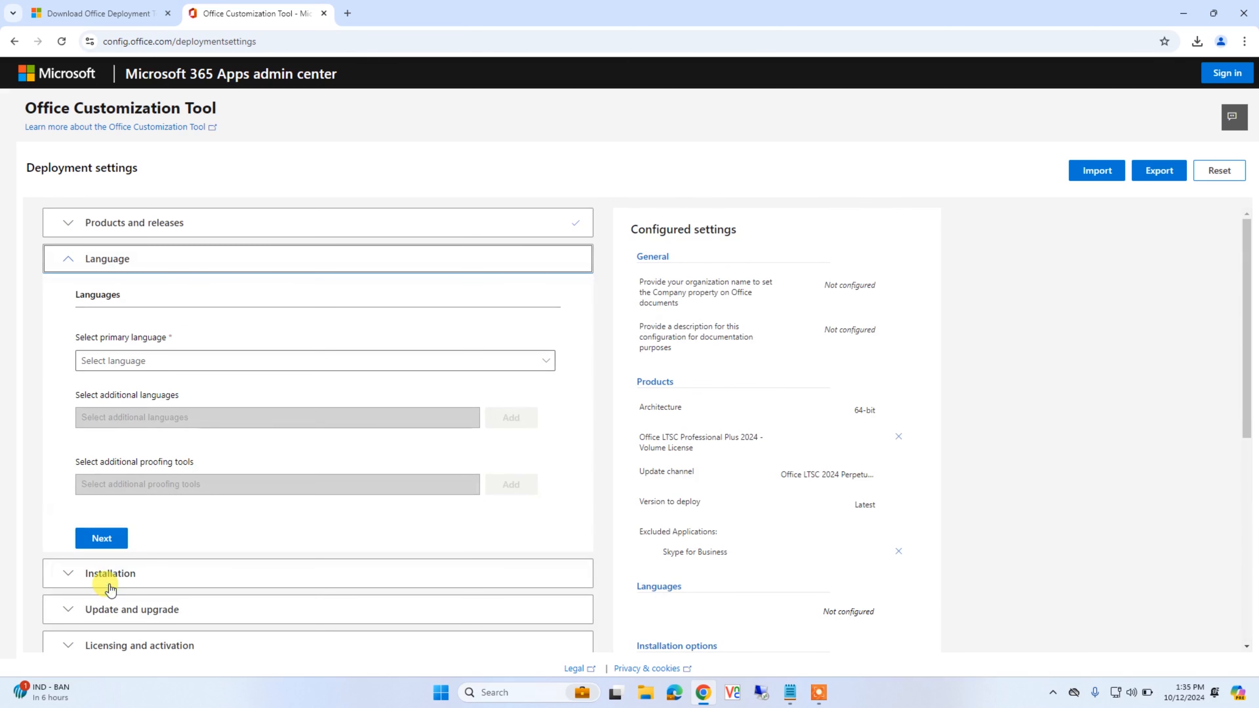
{"action": "left_click", "coordinate": [151, 362]}
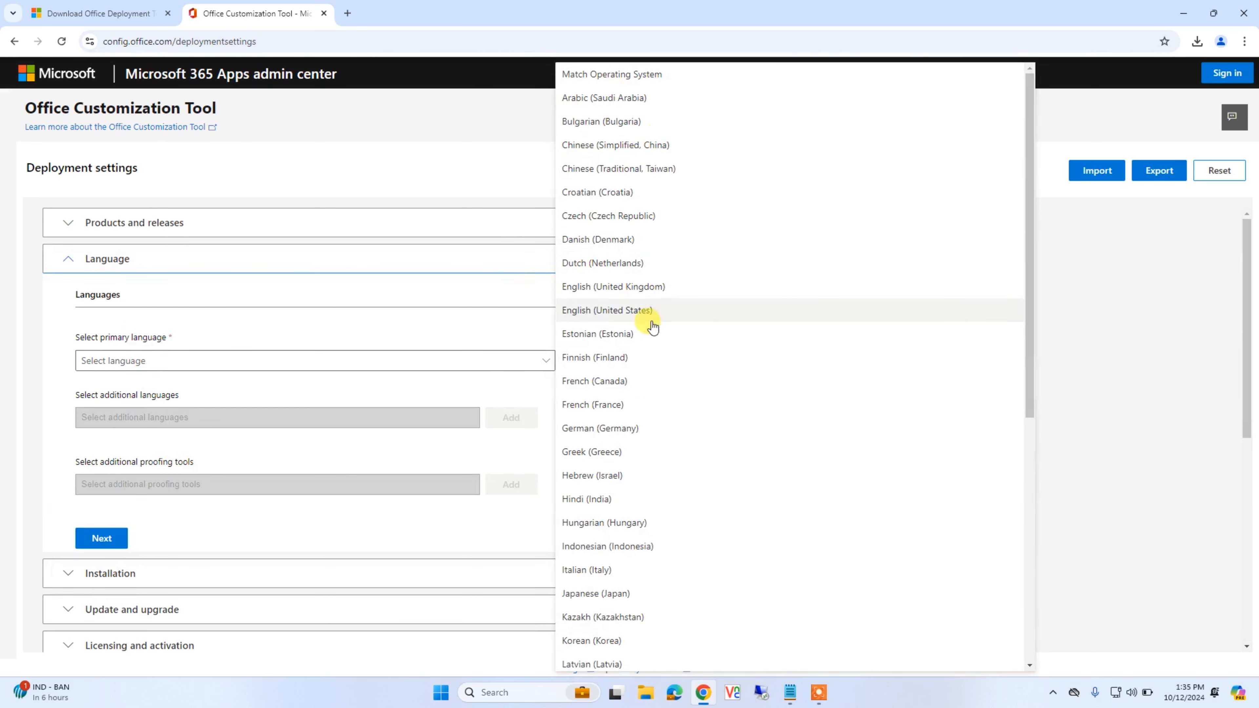
{"action": "left_click", "coordinate": [623, 316]}
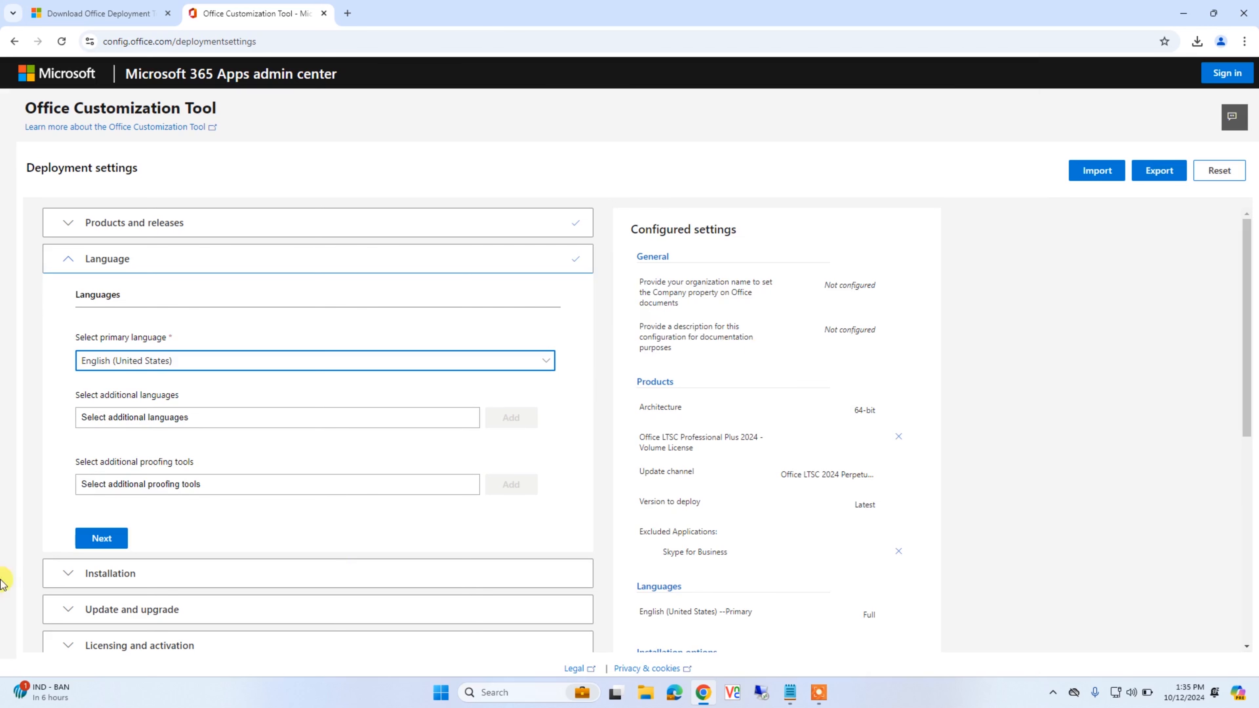
Step: Export the configuration with Office Open XML as the default file format, accepting the license terms and using the file name Configuration
{"action": "left_click", "coordinate": [1157, 172]}
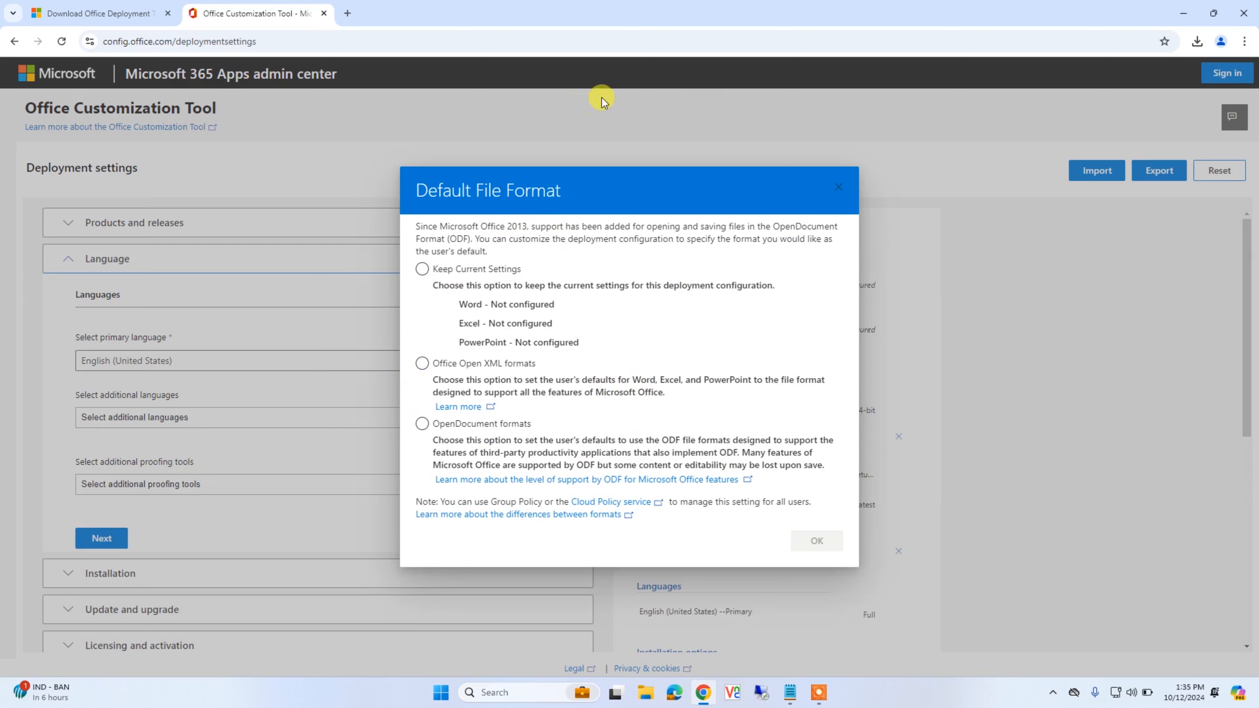
{"action": "left_click", "coordinate": [436, 364]}
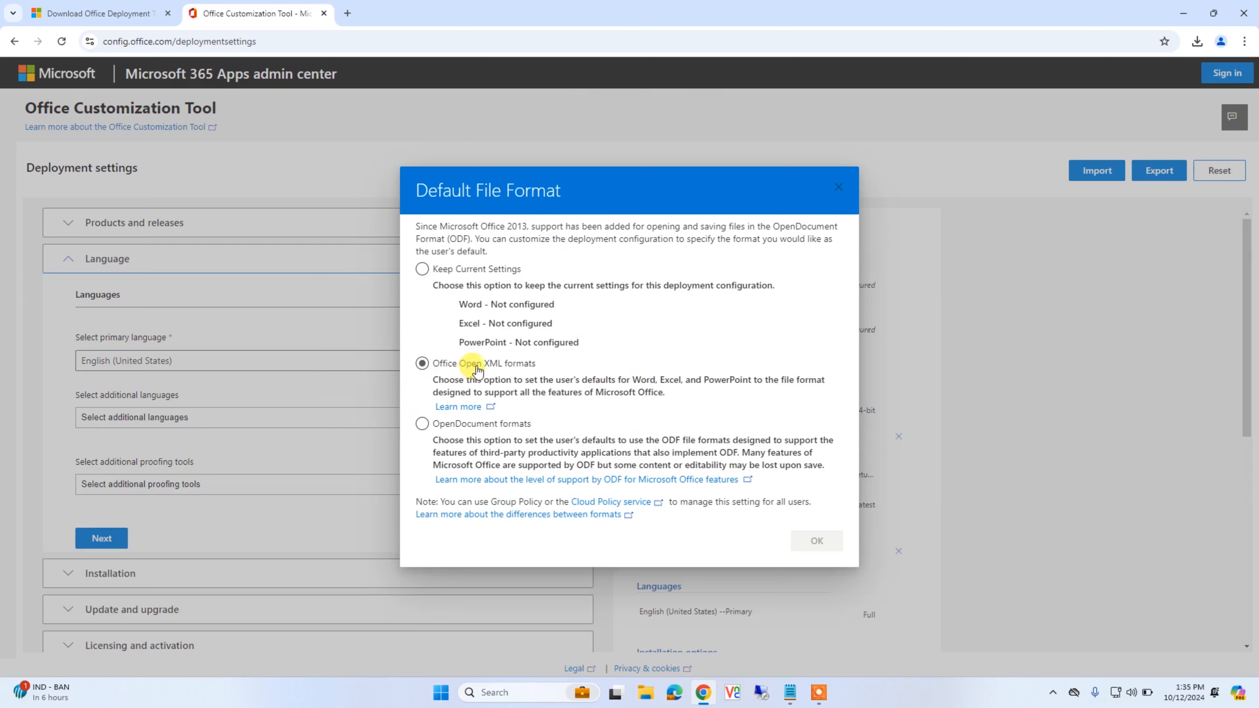
{"action": "left_click", "coordinate": [500, 368]}
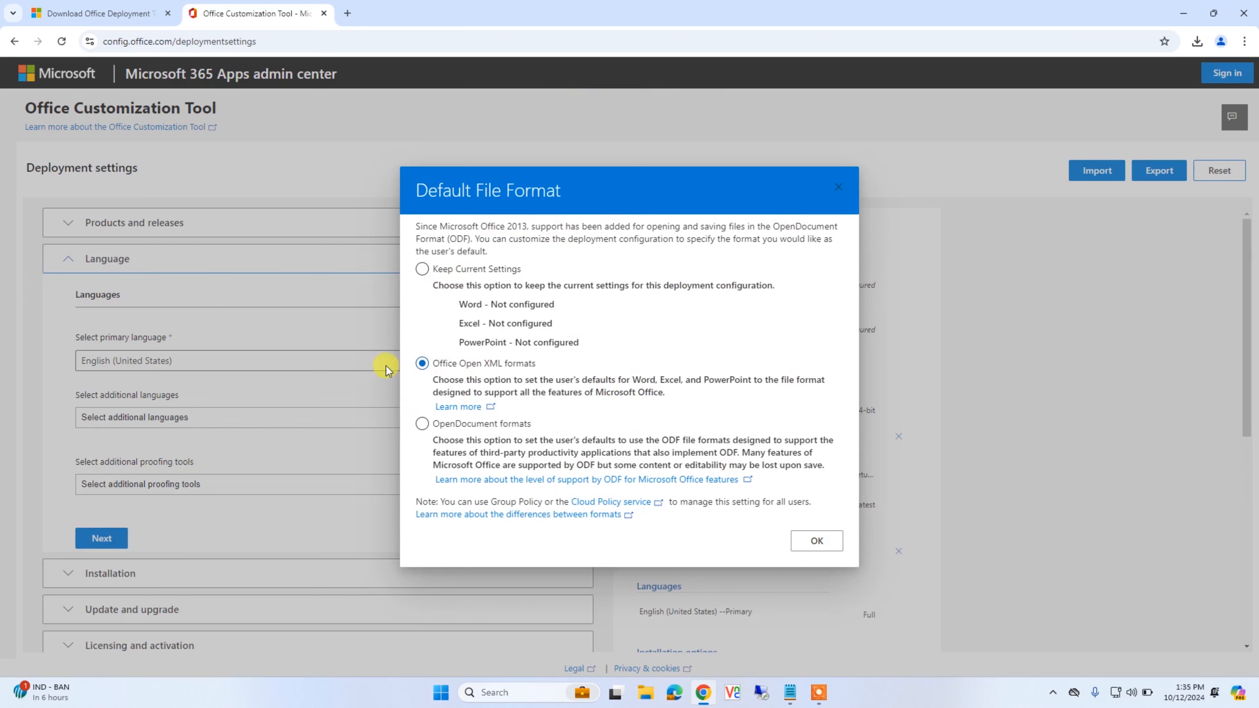
{"action": "left_click", "coordinate": [817, 542]}
{"action": "left_click", "coordinate": [657, 419]}
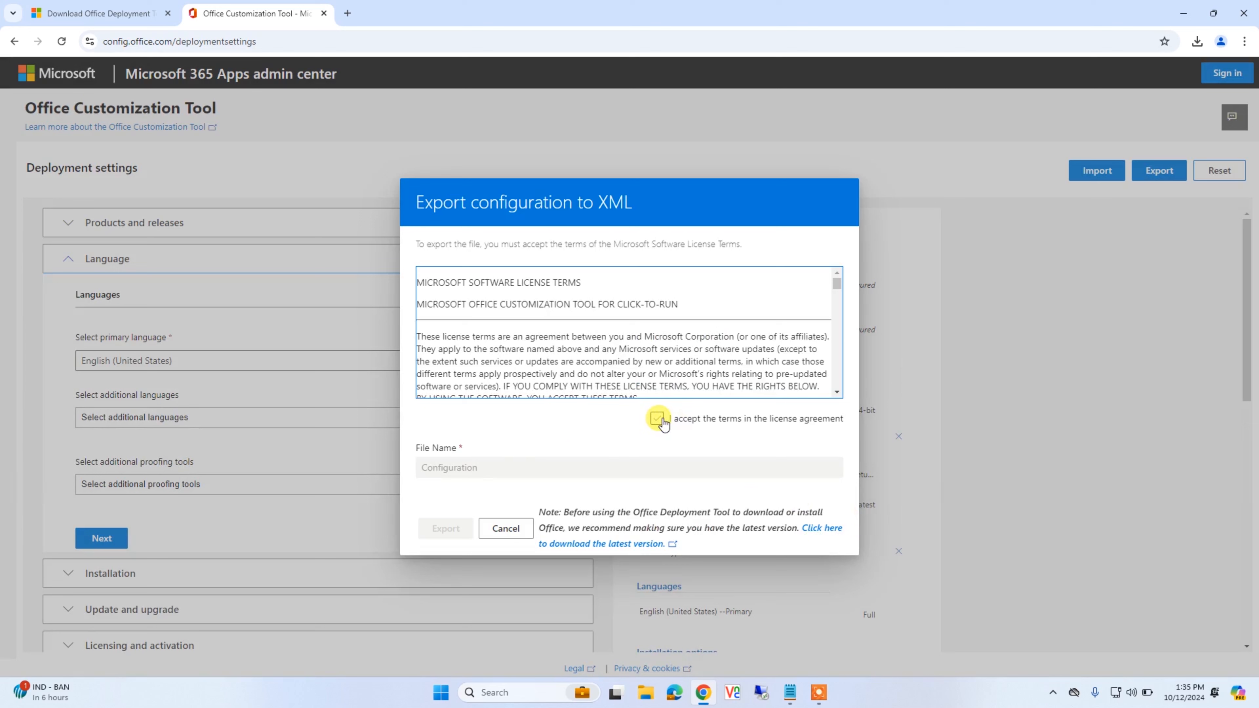
{"action": "left_click", "coordinate": [657, 419]}
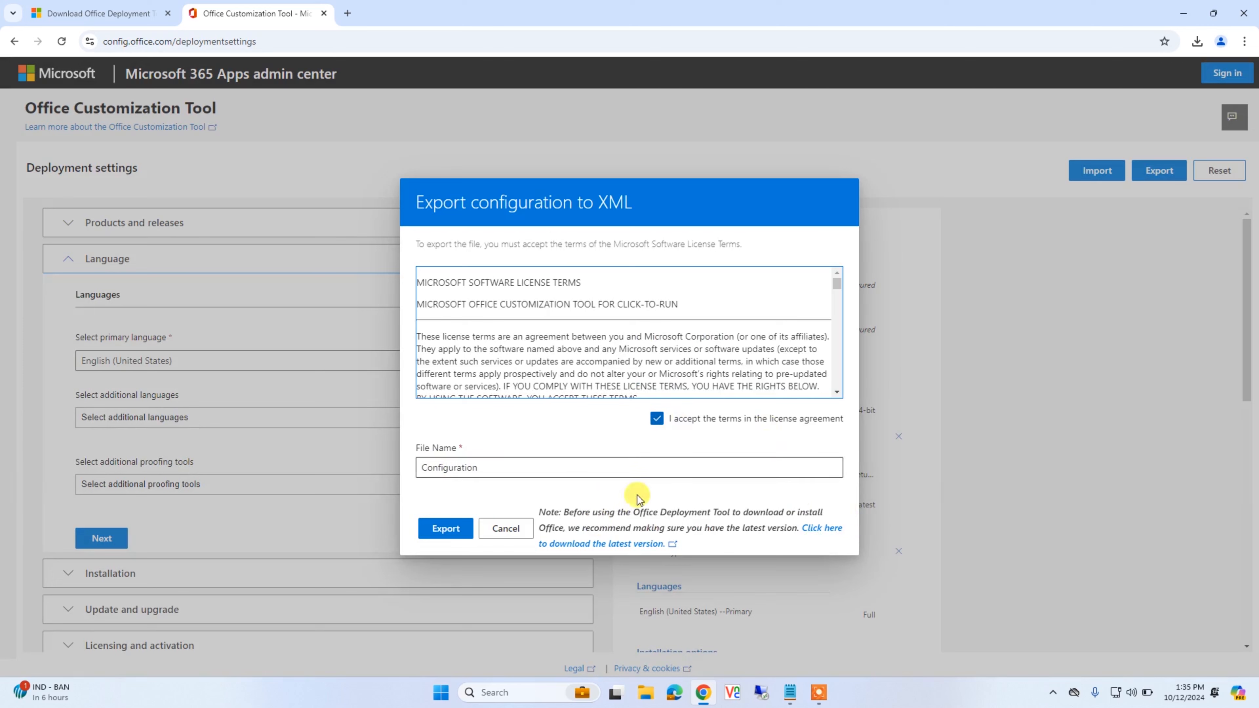
{"action": "left_click", "coordinate": [444, 529]}
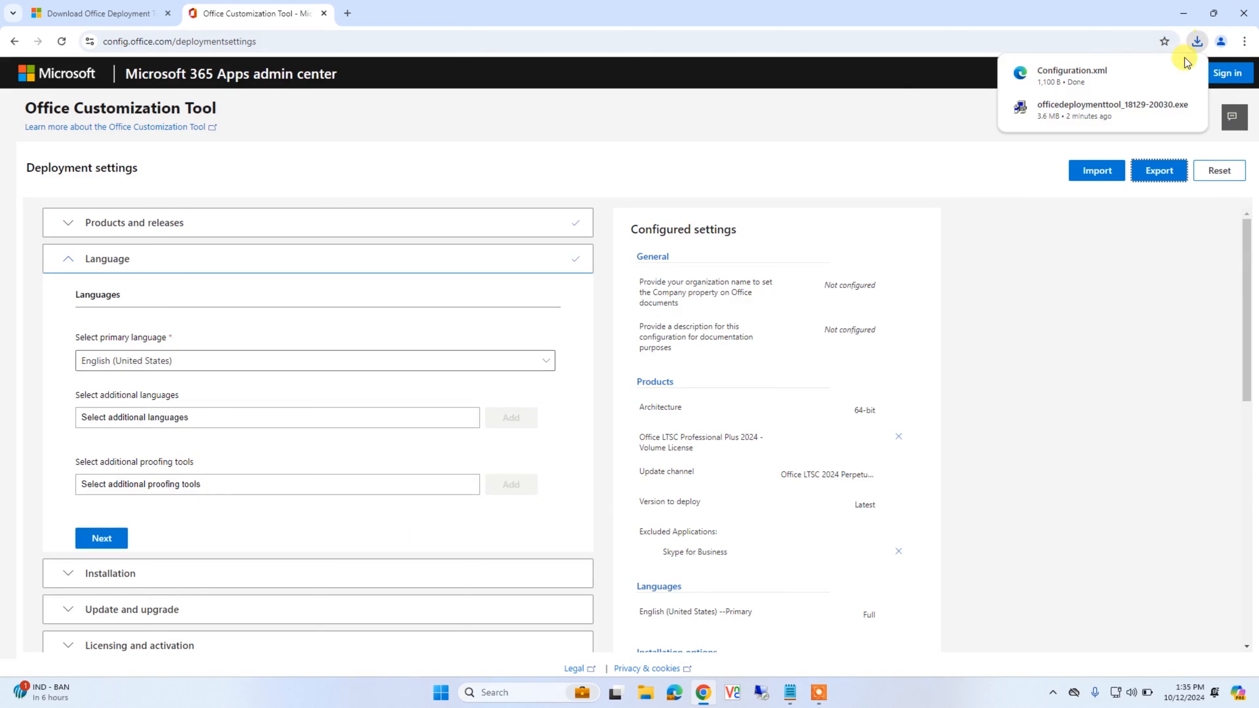
Step: Show the downloaded Configuration.xml in its folder from the recent download history
{"action": "left_click", "coordinate": [1194, 41]}
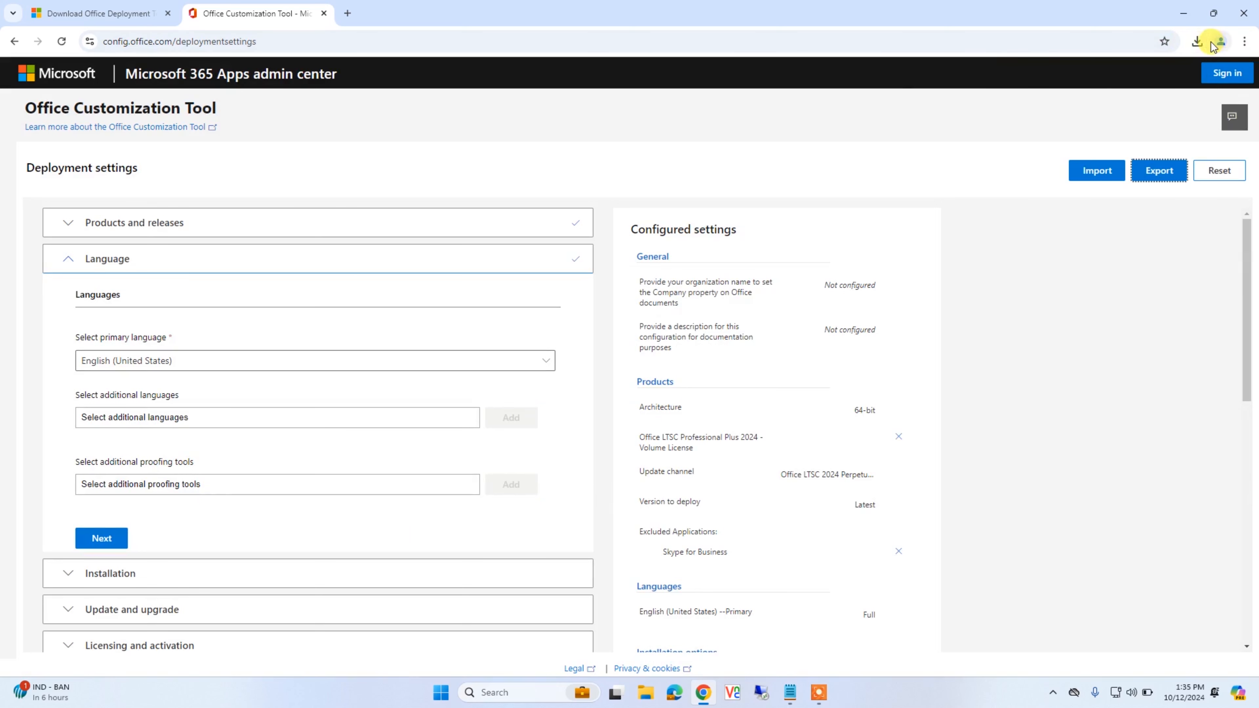
{"action": "left_click", "coordinate": [1198, 43]}
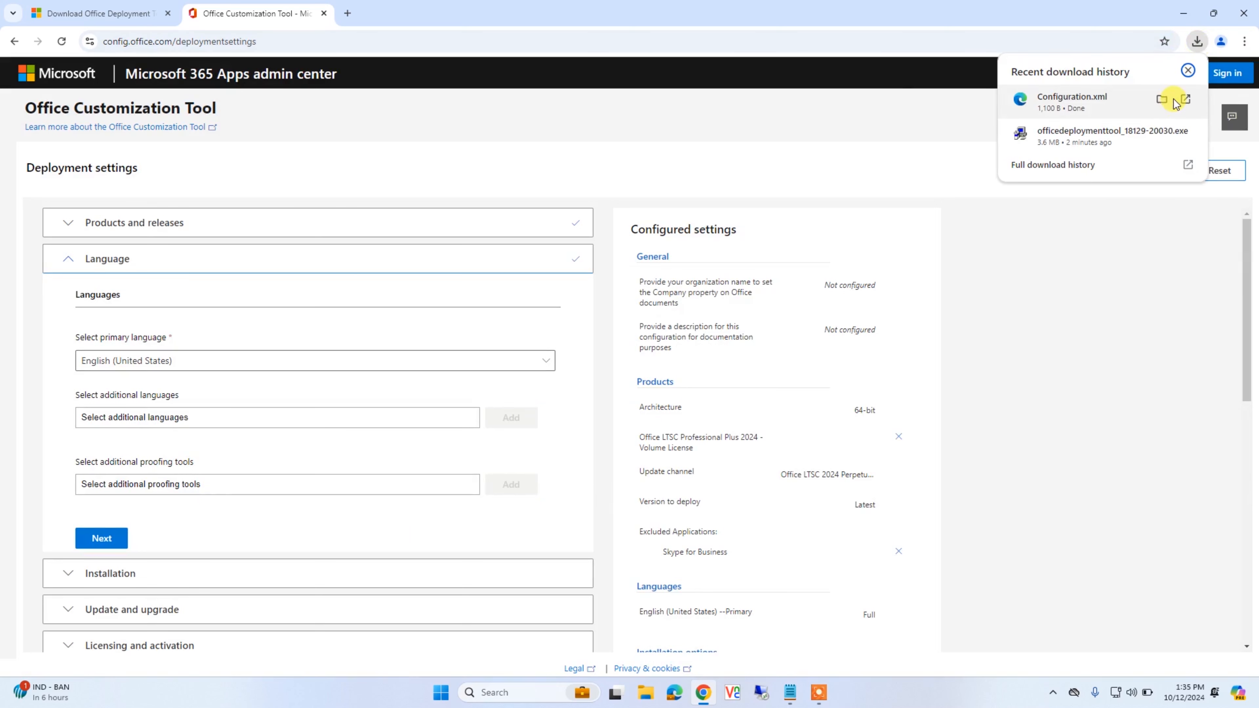
{"action": "left_click", "coordinate": [1089, 285]}
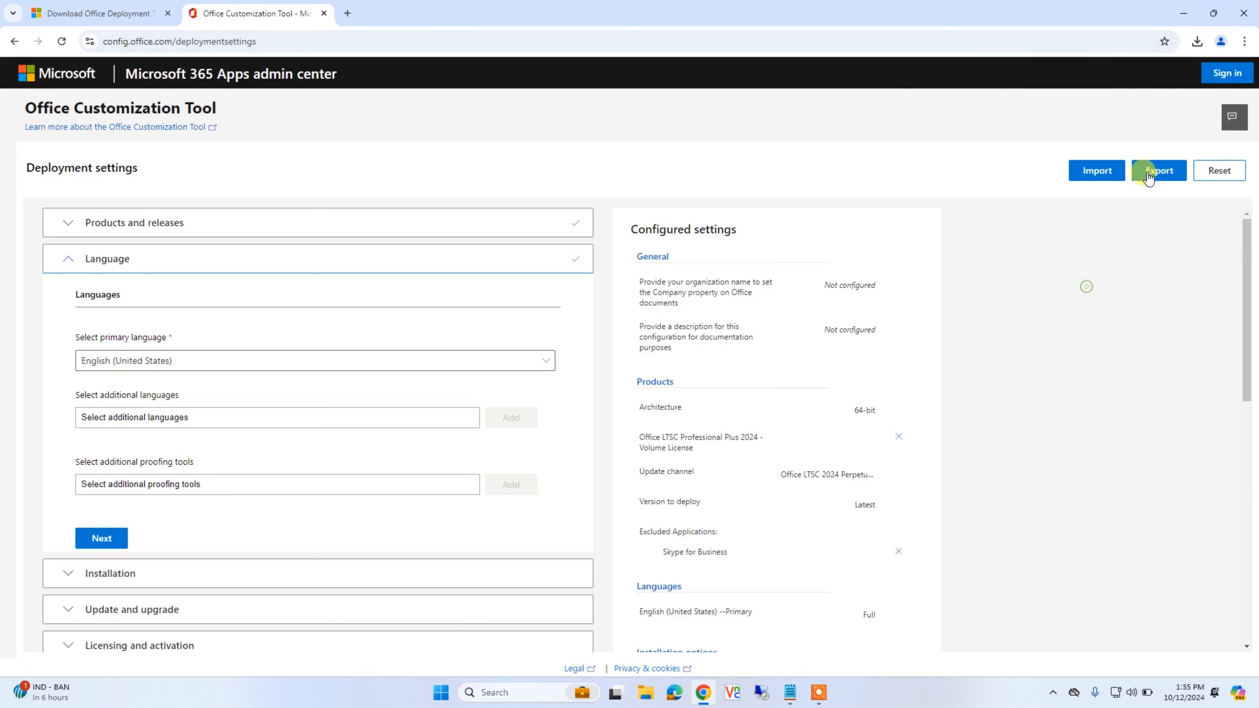
{"action": "left_click", "coordinate": [1199, 42]}
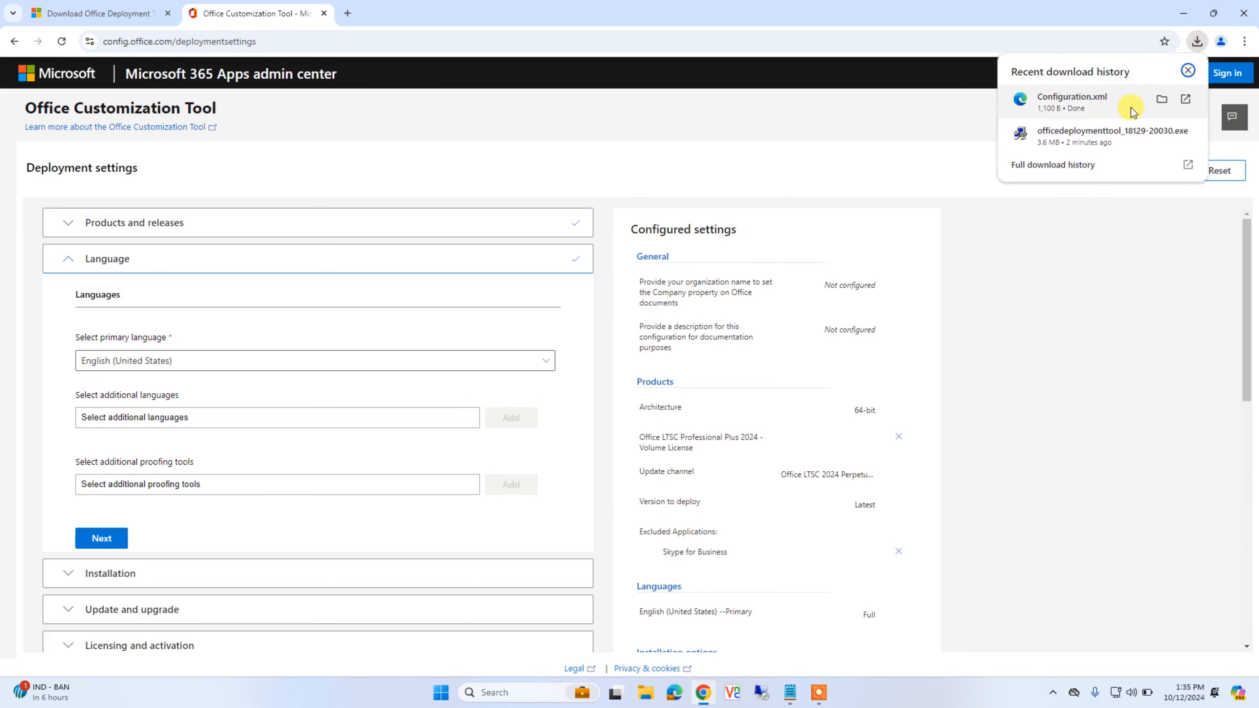
{"action": "left_click", "coordinate": [1162, 101]}
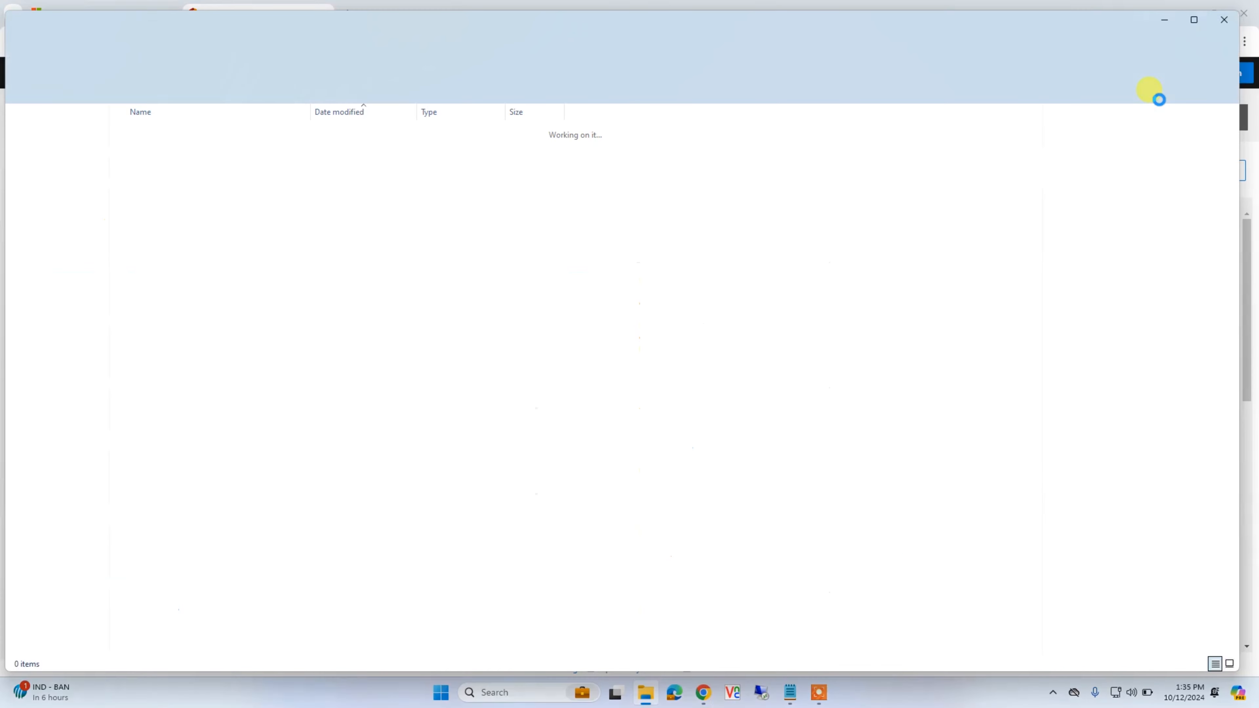
{"action": "left_click", "coordinate": [410, 257]}
{"action": "left_click_drag", "start_coordinate": [190, 216], "coordinate": [166, 148]}
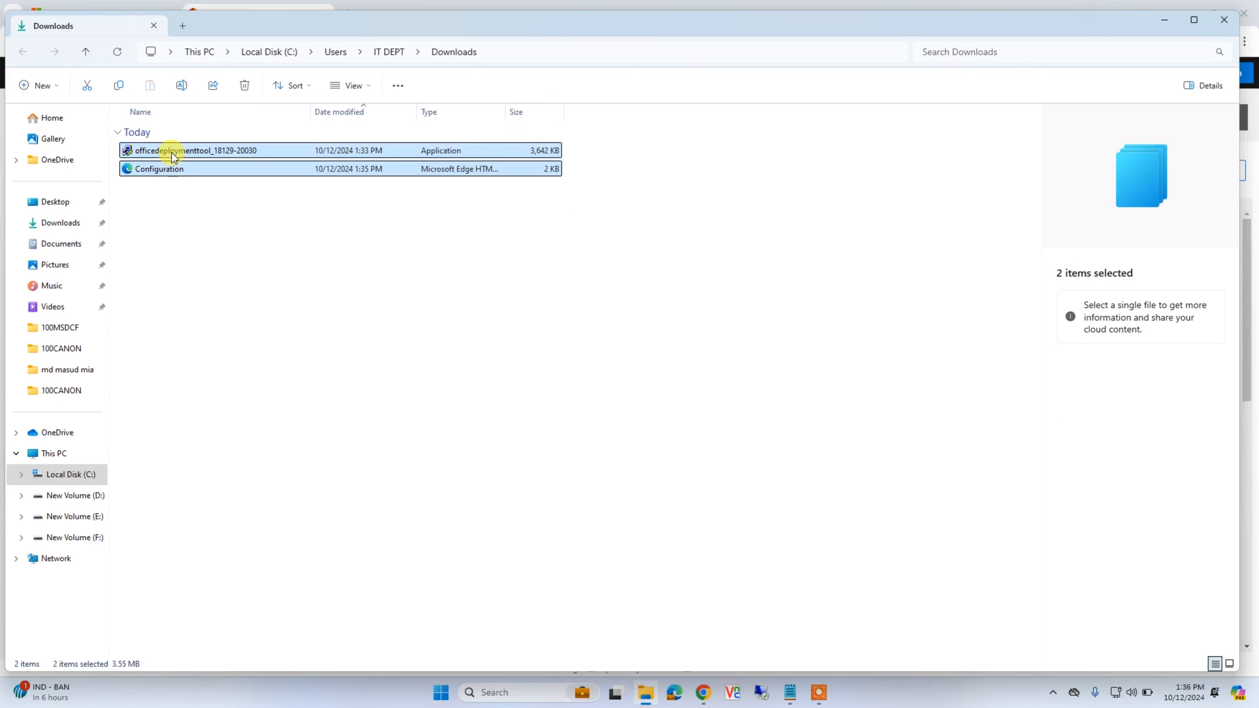
{"action": "right_click", "coordinate": [175, 150]}
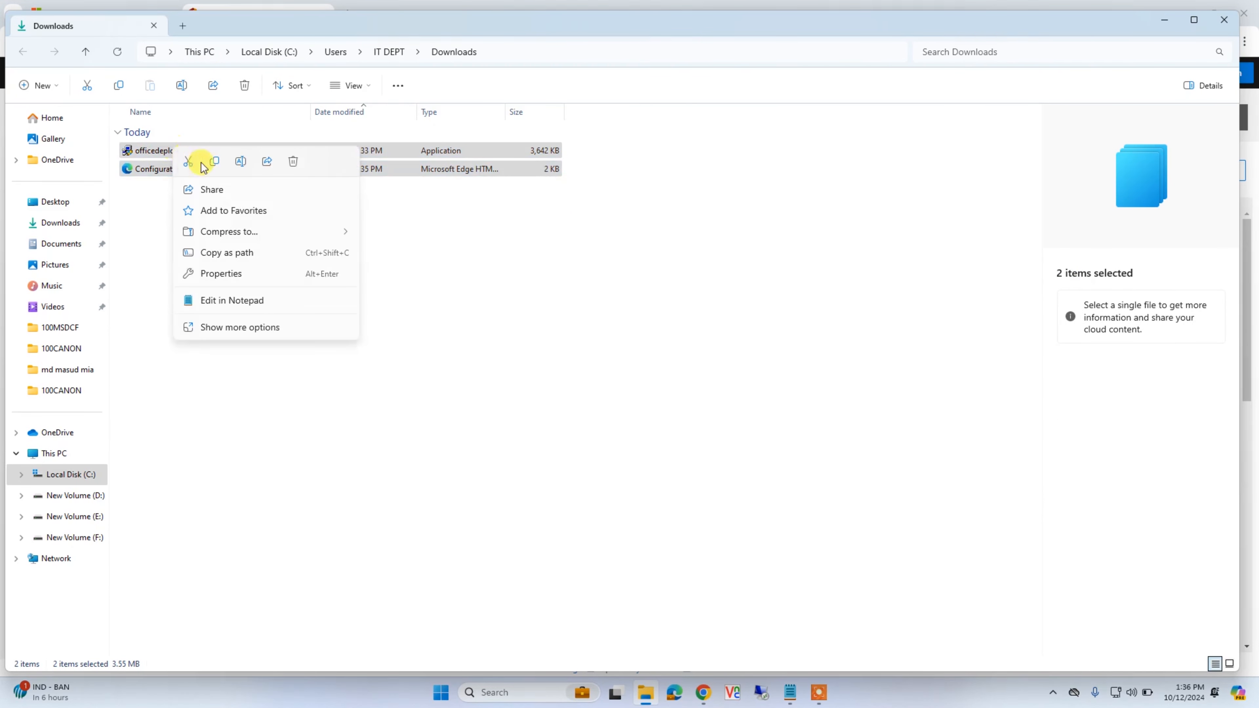
{"action": "left_click", "coordinate": [209, 161]}
Step: Minimize the open windows and create a new folder named "office" on the desktop
{"action": "left_click", "coordinate": [1165, 20]}
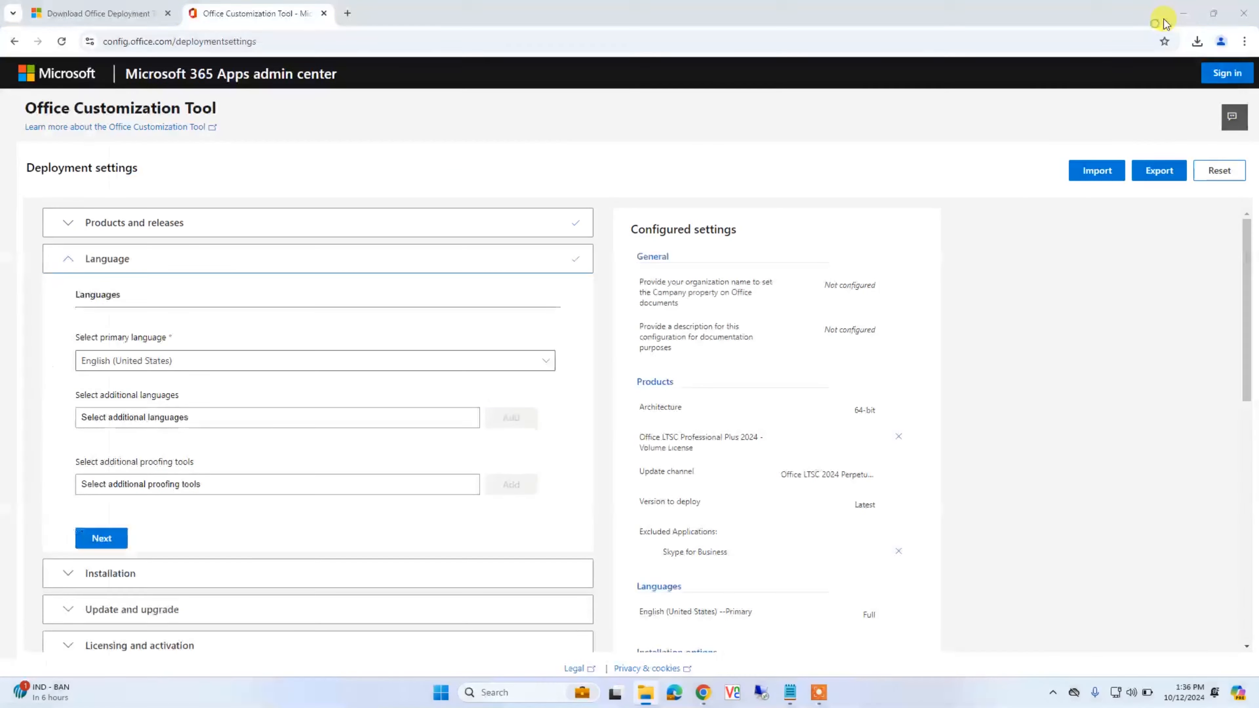
{"action": "left_click", "coordinate": [1192, 14]}
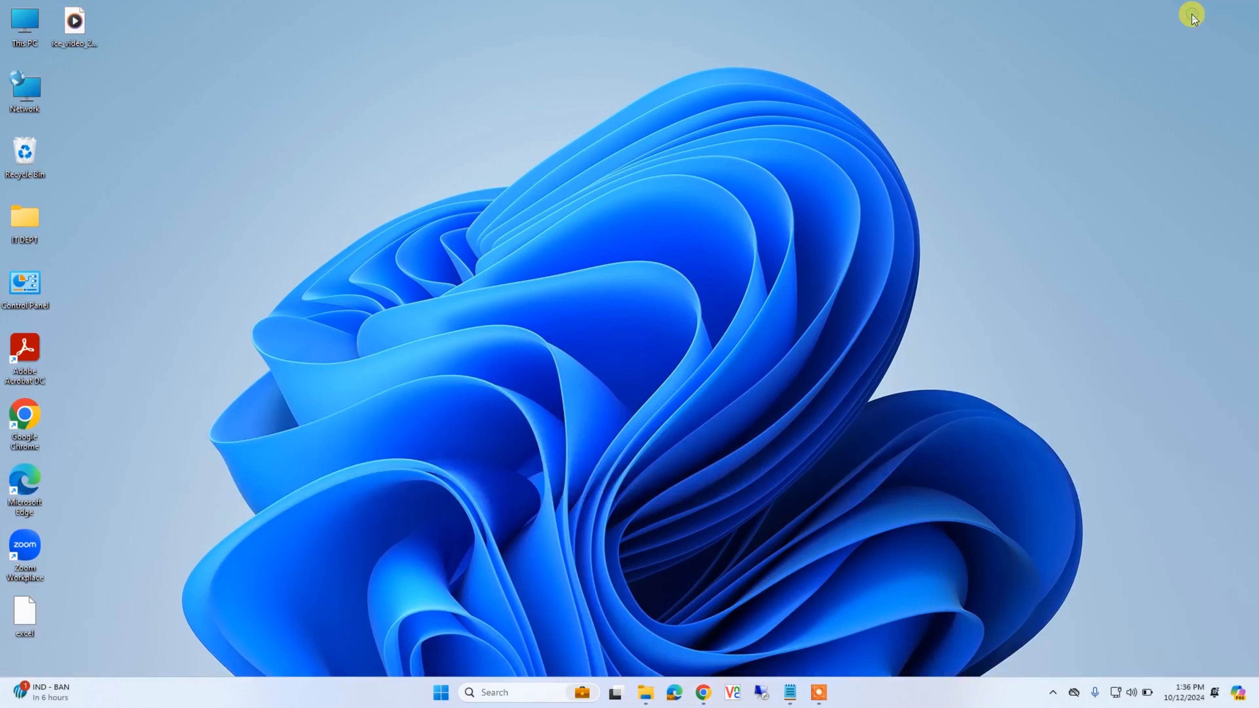
{"action": "right_click", "coordinate": [159, 56]}
{"action": "mouse_move", "coordinate": [281, 212]}
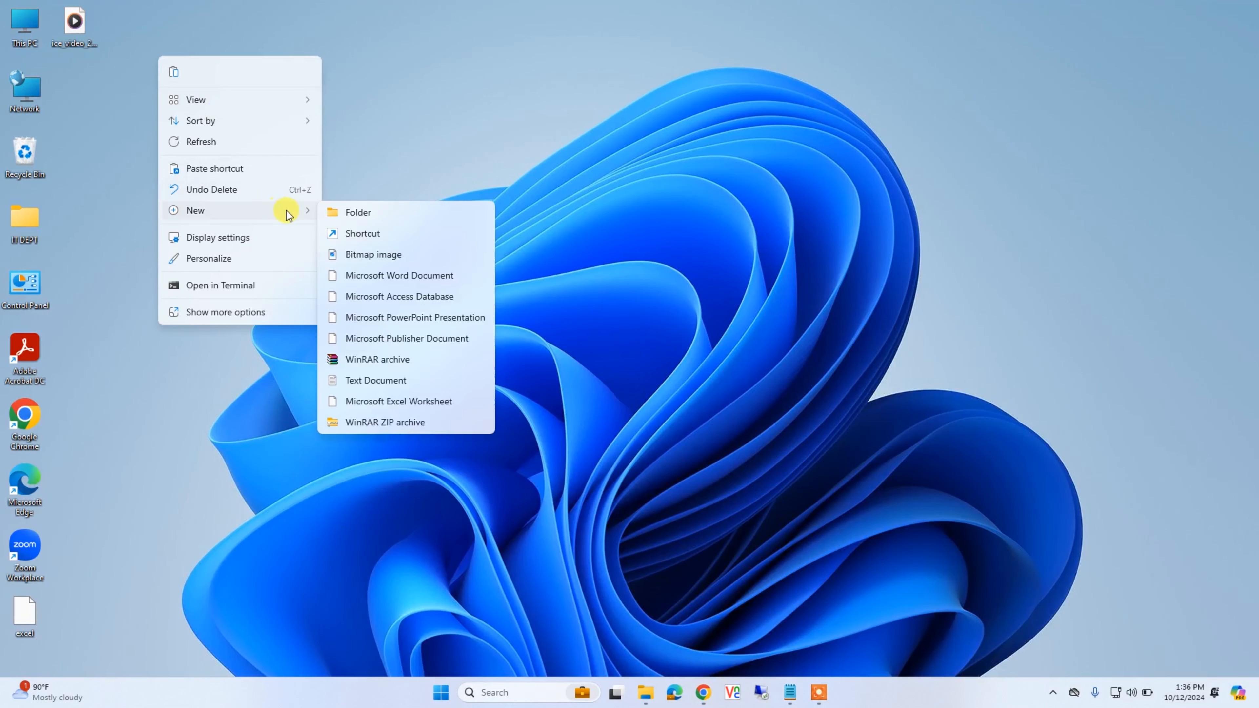
{"action": "left_click", "coordinate": [345, 213]}
{"action": "type", "text": "office"}
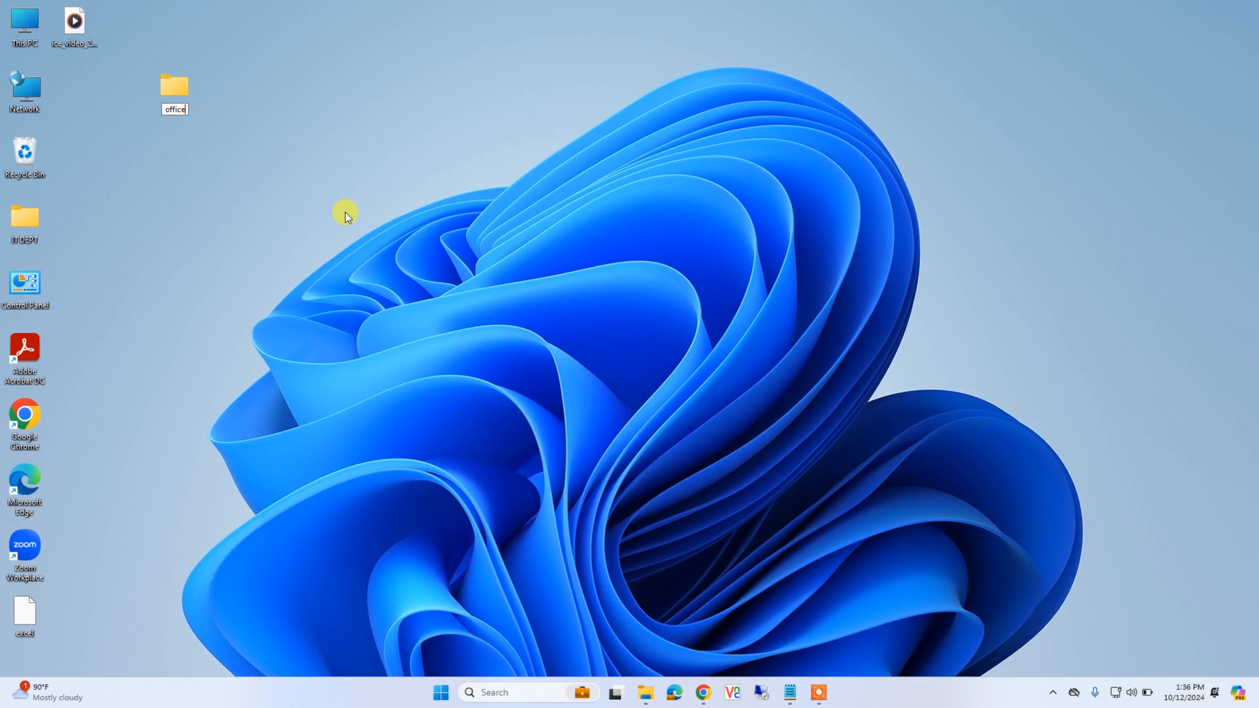
{"action": "key", "text": "Return"}
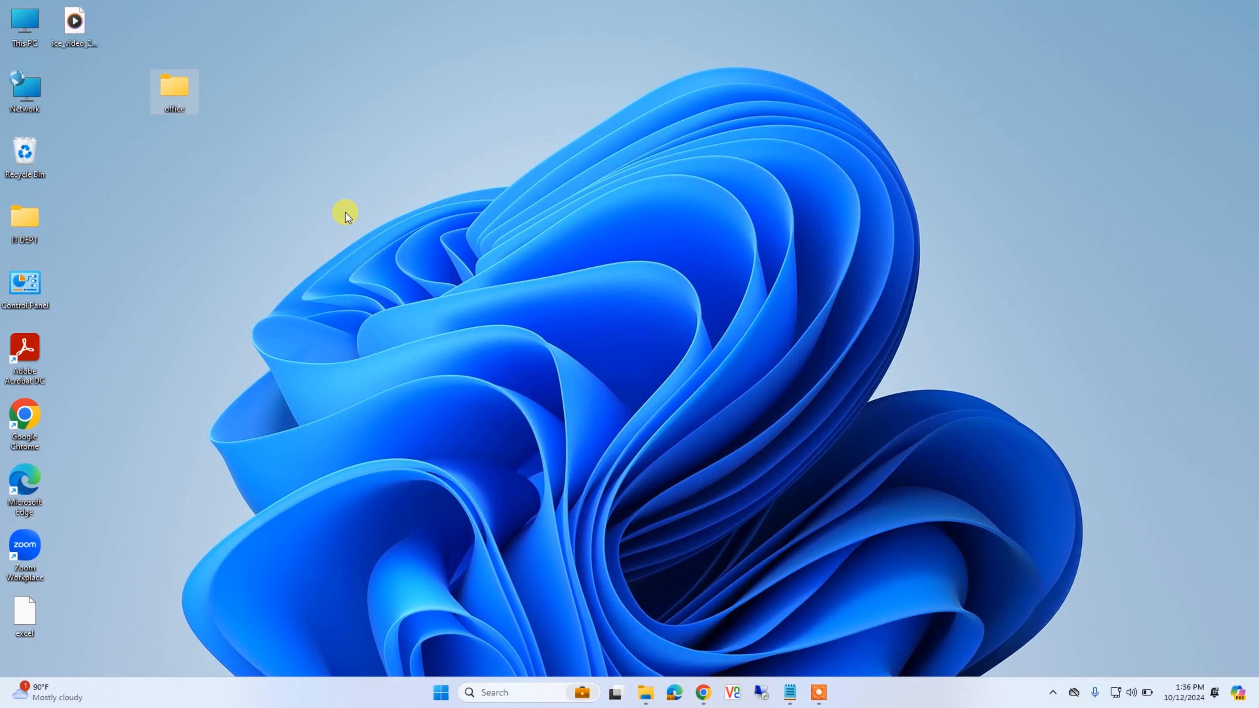
Step: Open the office folder and paste the deployment tool and Configuration files into it
{"action": "left_click", "coordinate": [343, 202]}
{"action": "key", "text": "Return"}
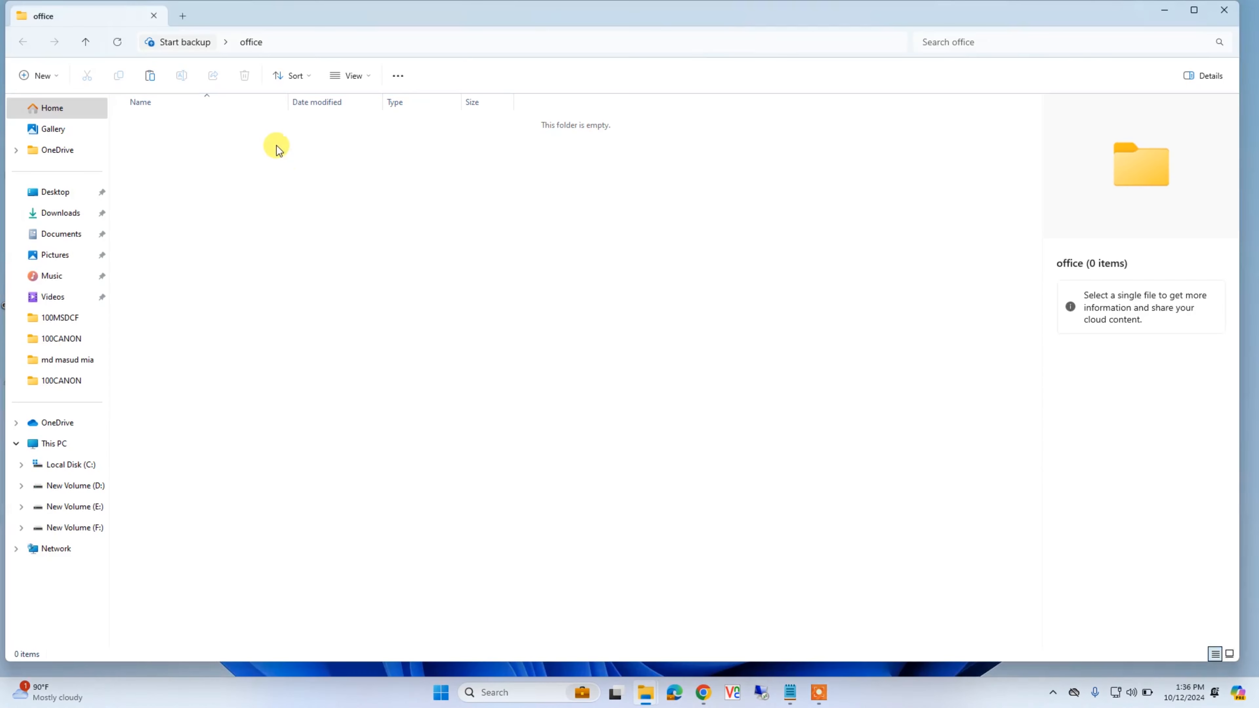
{"action": "right_click", "coordinate": [276, 145]}
{"action": "left_click", "coordinate": [291, 162]}
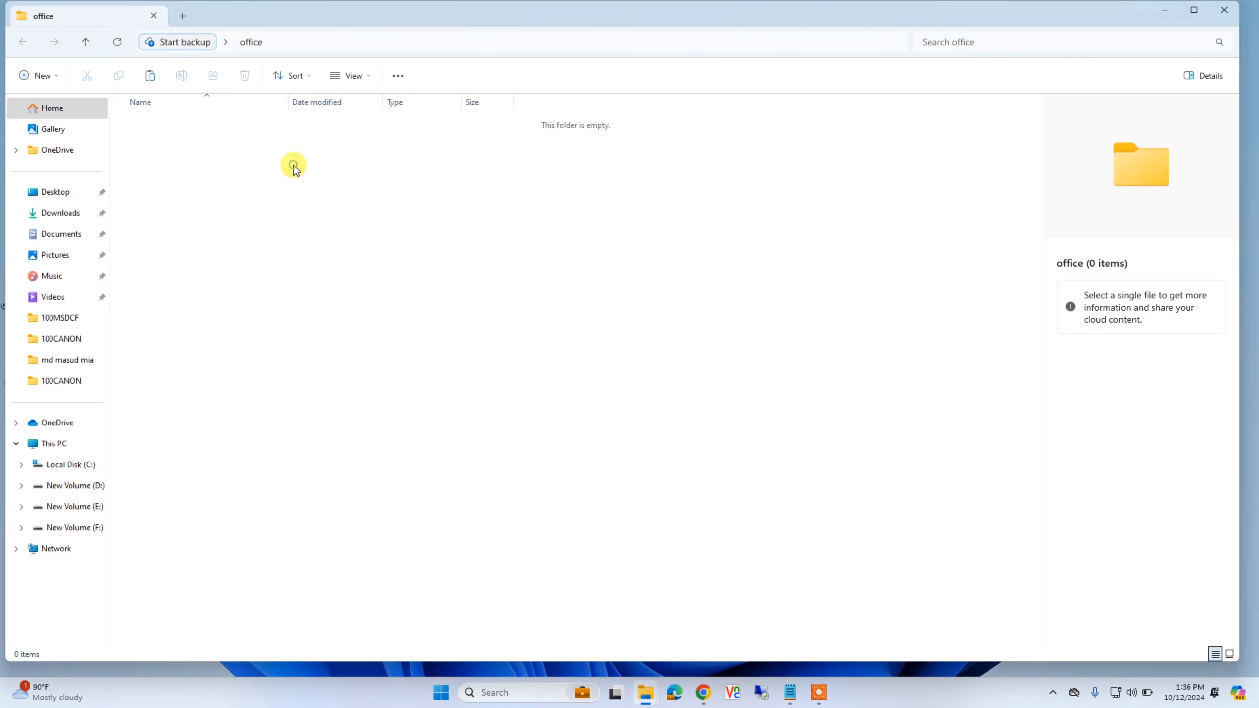
{"action": "left_click", "coordinate": [345, 300]}
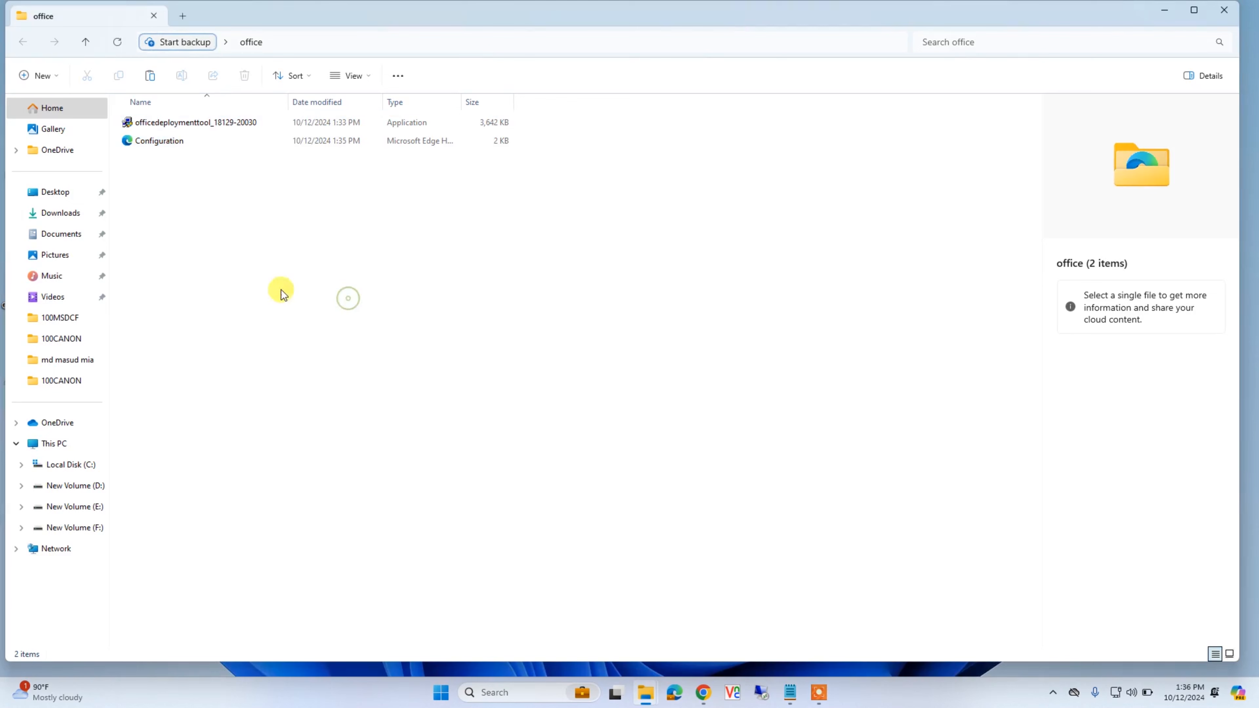
{"action": "left_click", "coordinate": [174, 123]}
{"action": "double_click", "coordinate": [174, 123]}
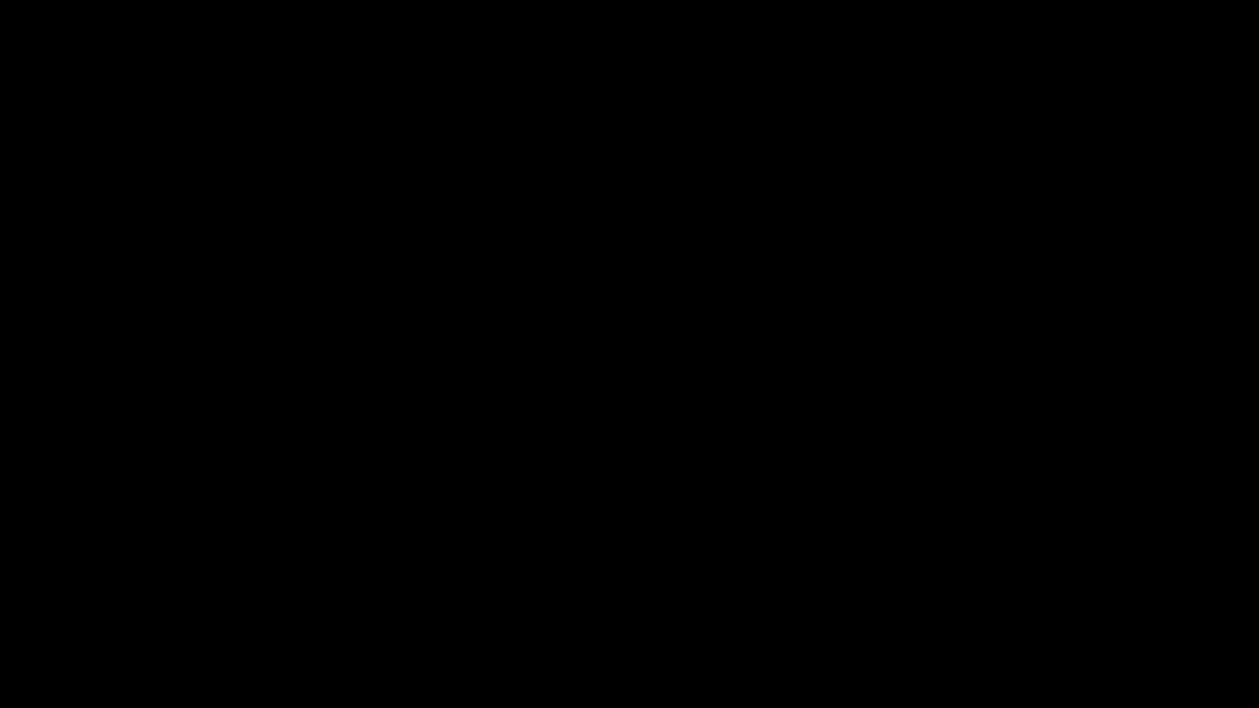
{"action": "left_click", "coordinate": [559, 443]}
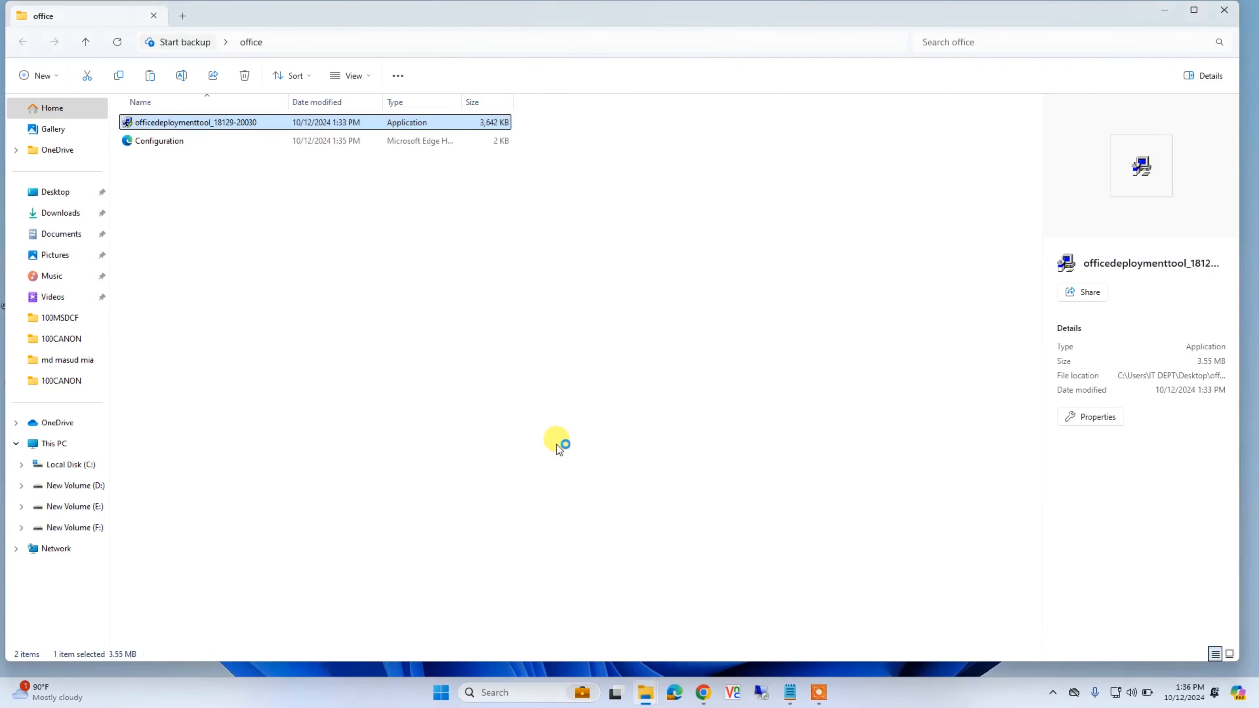
{"action": "left_click", "coordinate": [423, 476]}
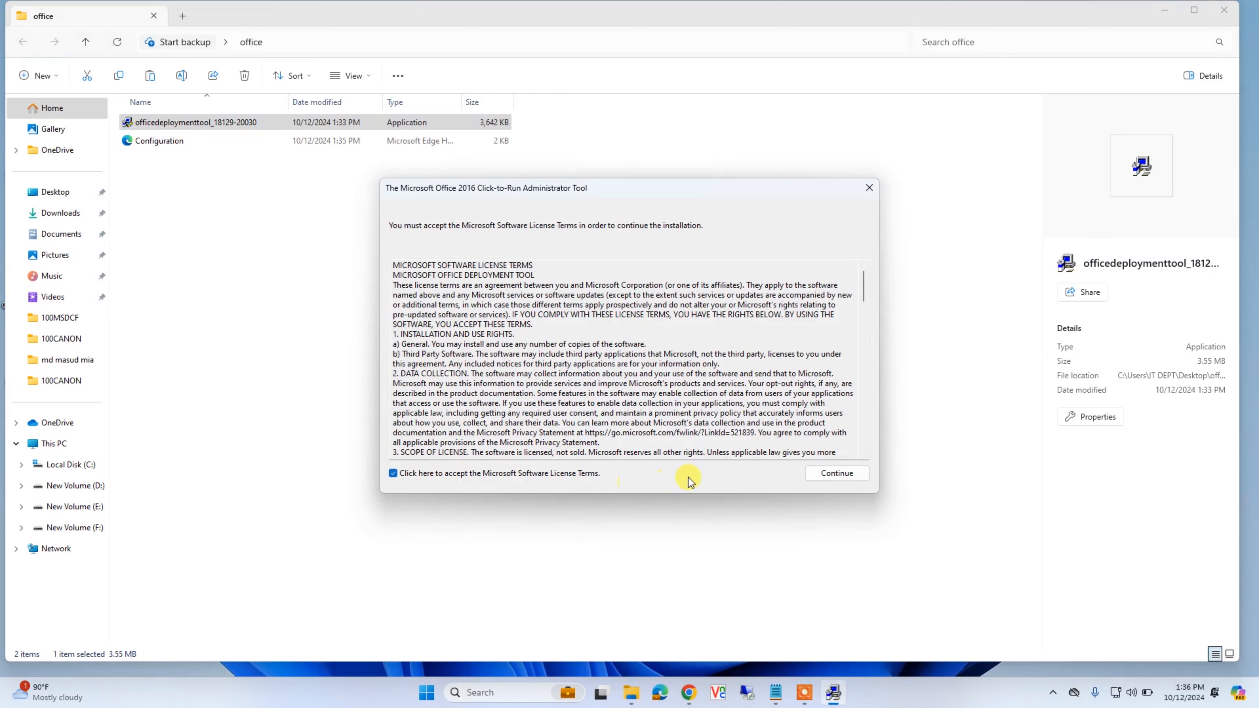
{"action": "left_click", "coordinate": [837, 473]}
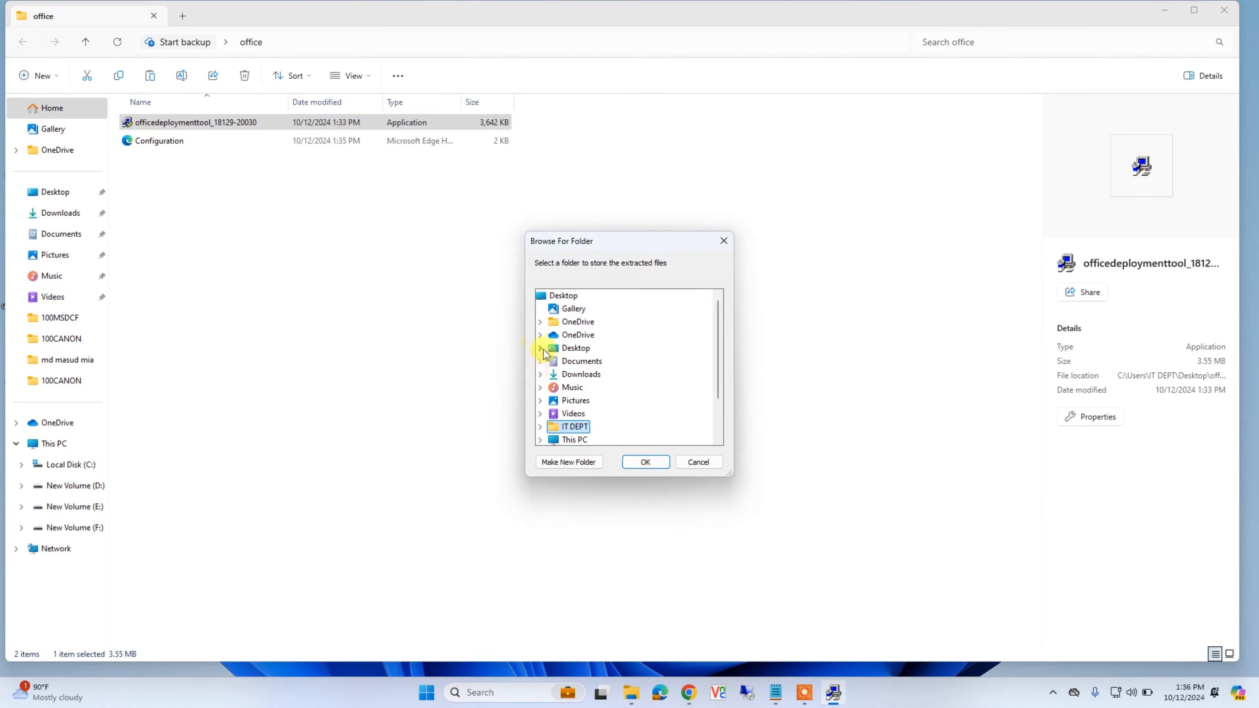
Step: Extract the deployment tool files into the office folder on the desktop and dismiss the completion message
{"action": "left_click", "coordinate": [540, 348]}
{"action": "left_click", "coordinate": [583, 361]}
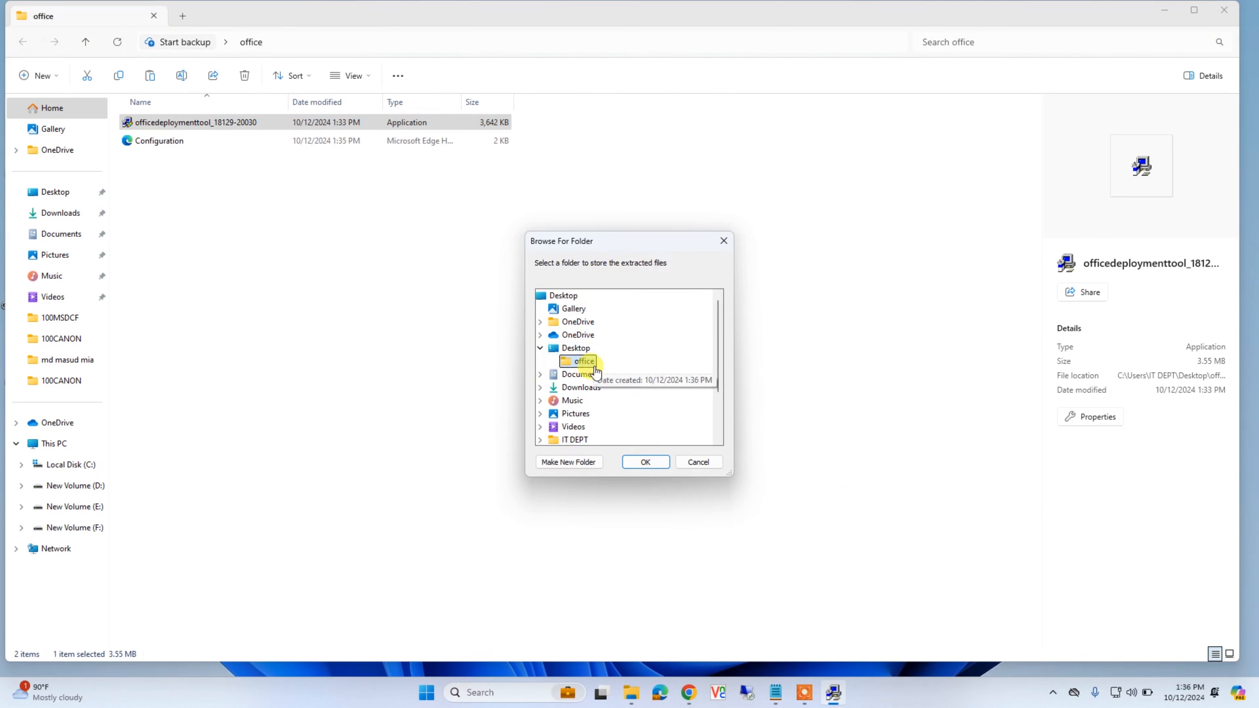
{"action": "left_click", "coordinate": [637, 458]}
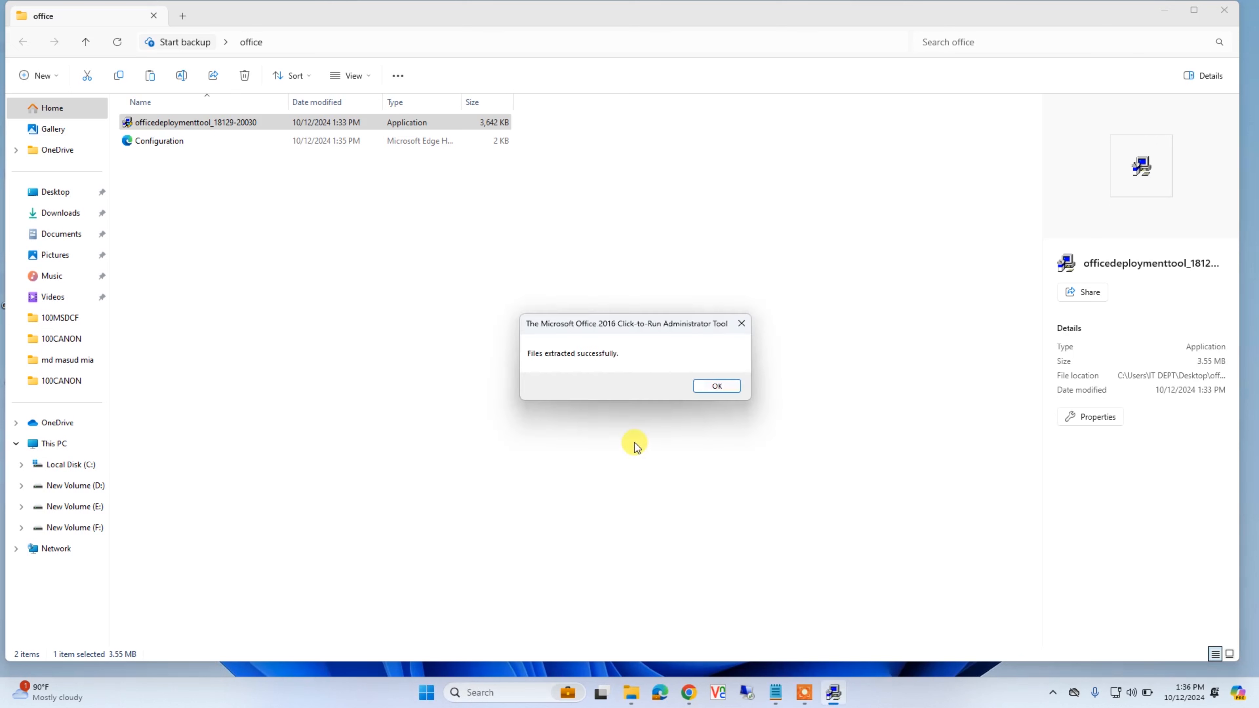
{"action": "left_click", "coordinate": [721, 390]}
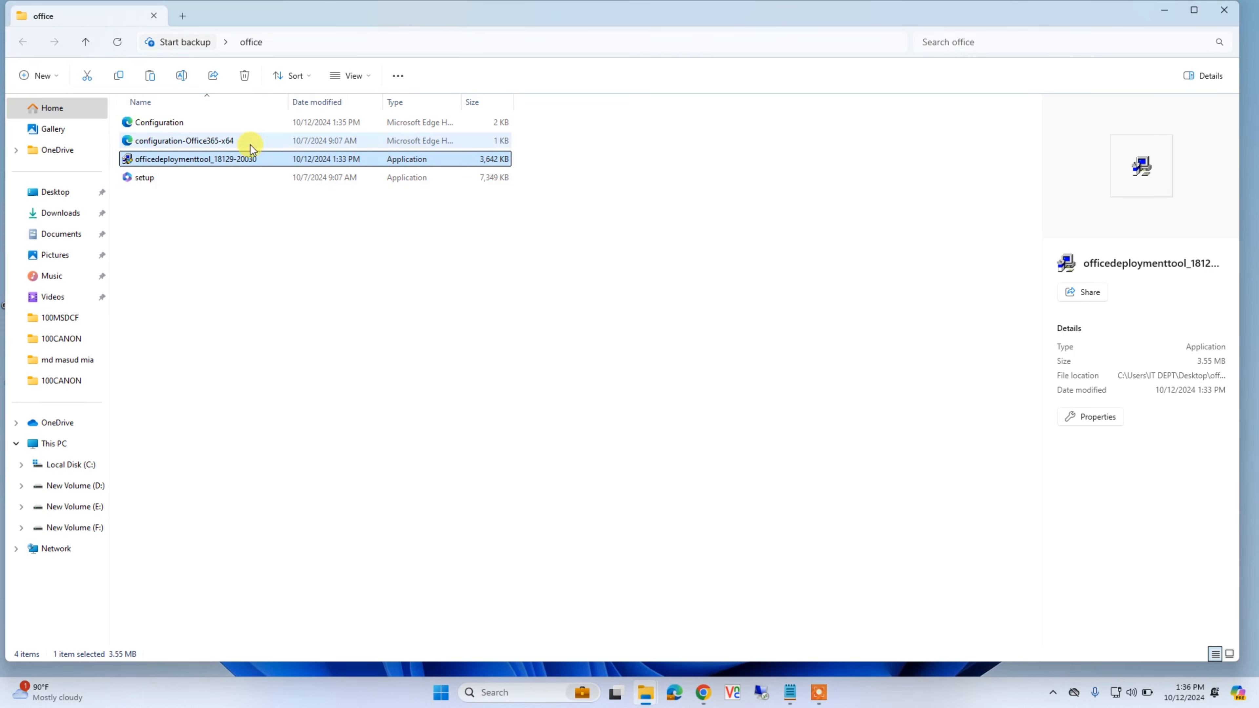
{"action": "left_click", "coordinate": [409, 235]}
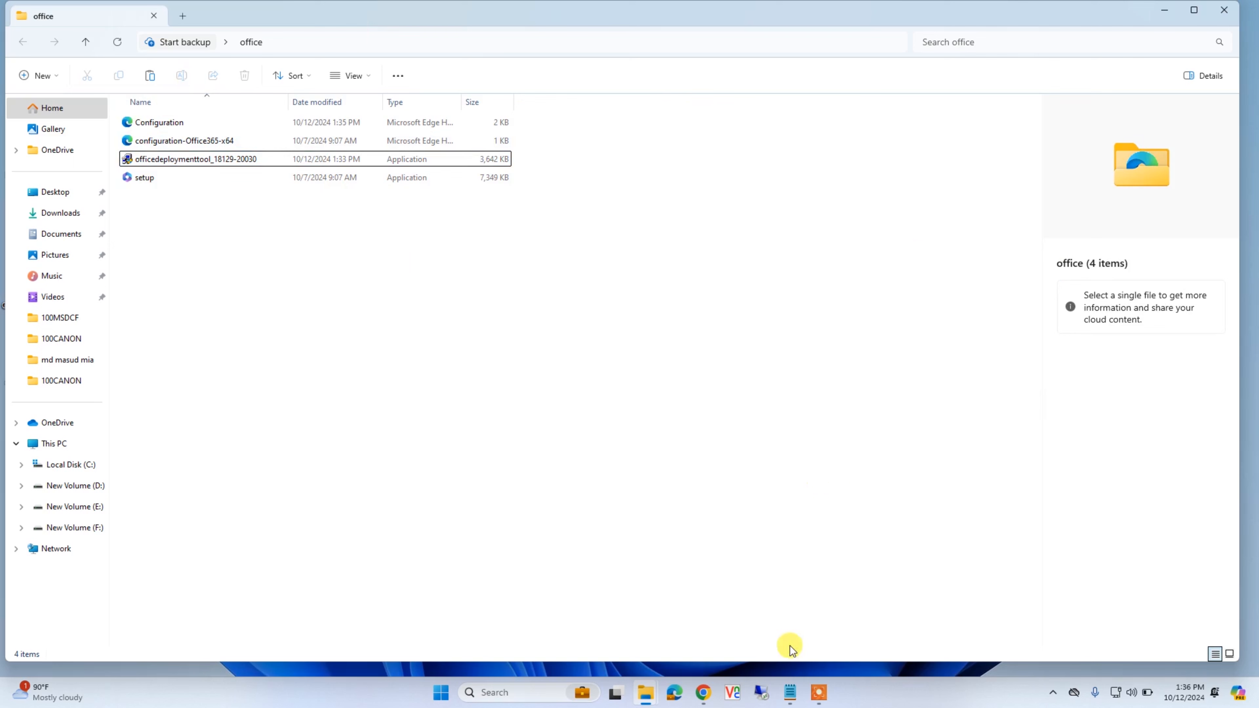
Step: Switch to the "cd url" note in Notepad and enlarge its window to show all of its text
{"action": "left_click", "coordinate": [789, 693]}
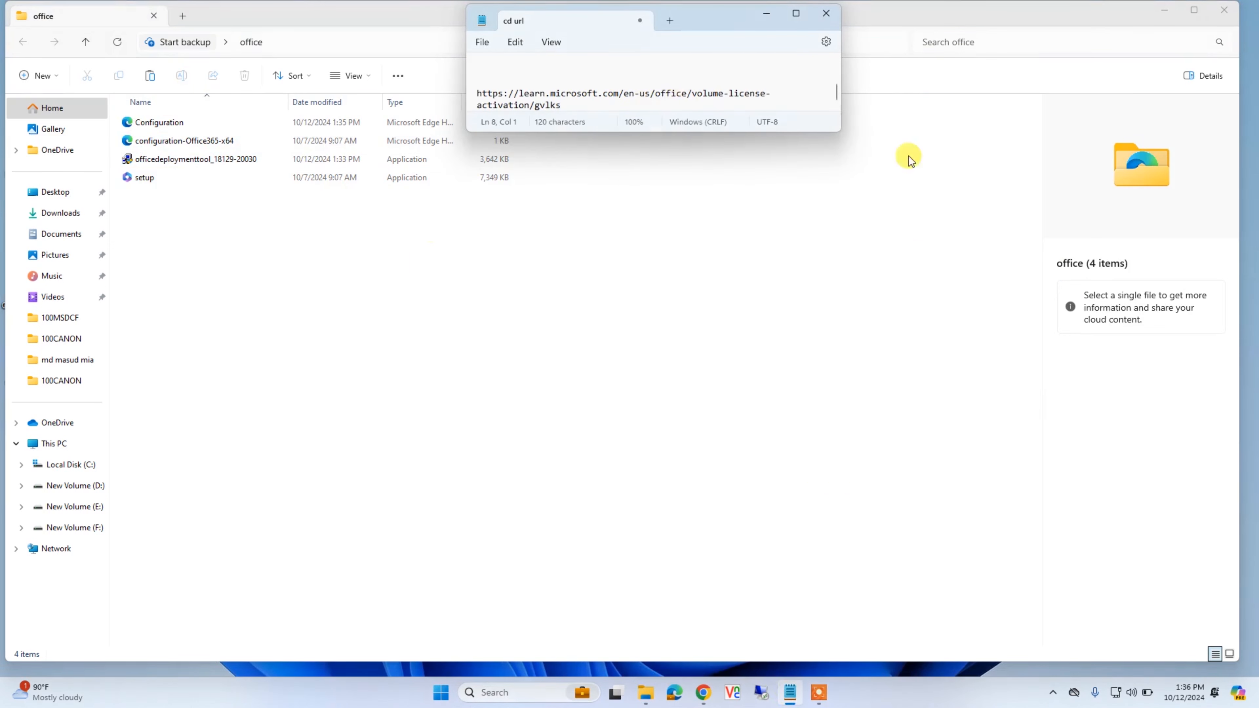
{"action": "left_click_drag", "start_coordinate": [840, 104], "coordinate": [903, 114]}
{"action": "left_click_drag", "start_coordinate": [989, 179], "coordinate": [995, 178]}
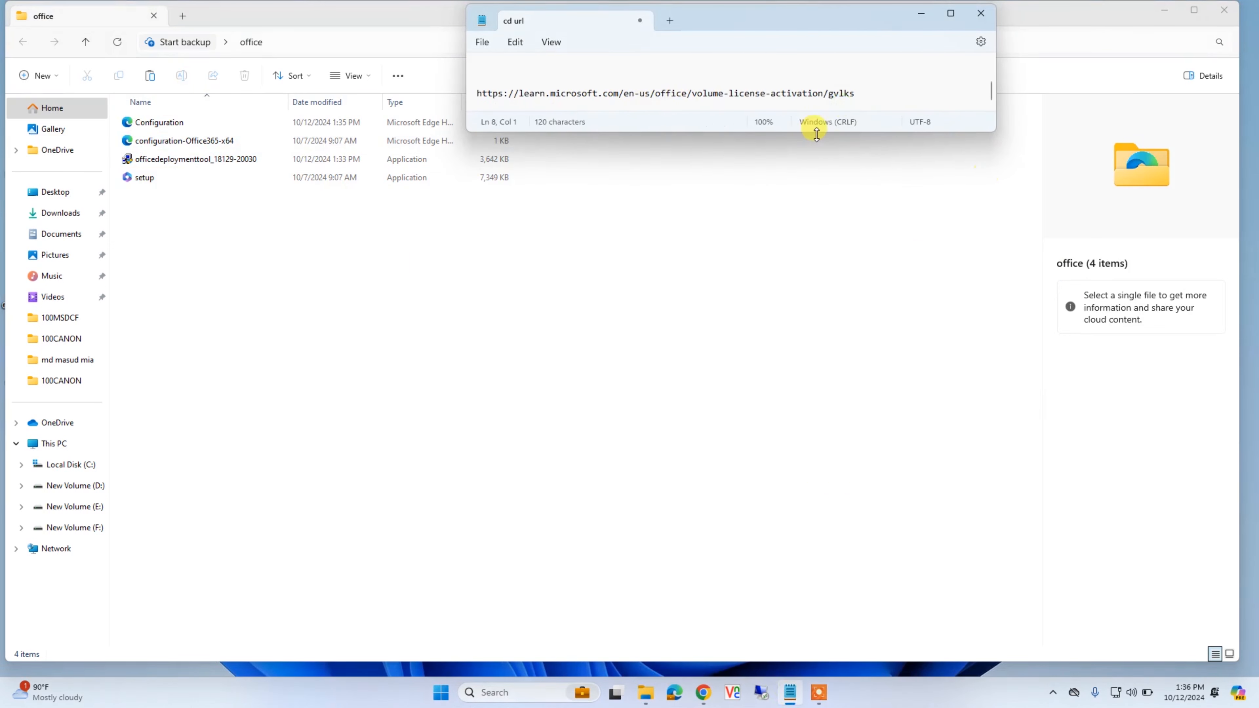
{"action": "left_click_drag", "start_coordinate": [815, 131], "coordinate": [826, 224]}
{"action": "left_click_drag", "start_coordinate": [856, 154], "coordinate": [476, 145]}
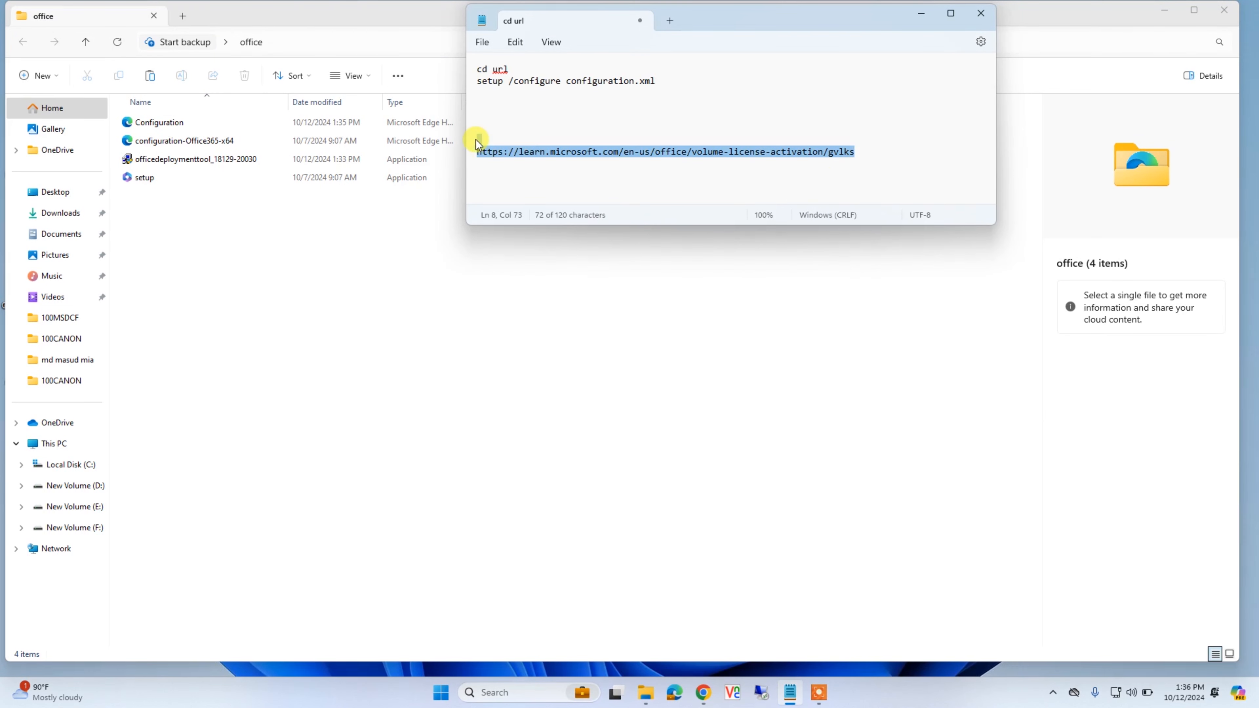
{"action": "left_click", "coordinate": [603, 176]}
{"action": "left_click", "coordinate": [869, 153]}
{"action": "left_click_drag", "start_coordinate": [872, 157], "coordinate": [494, 150]}
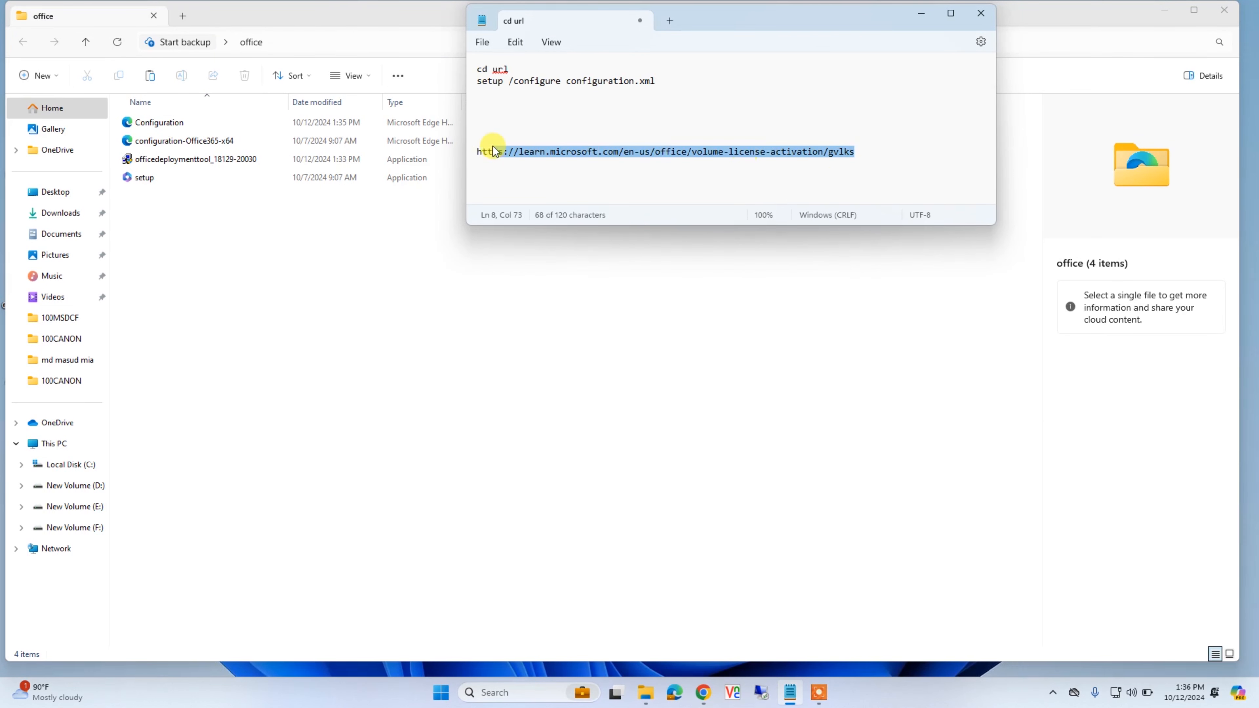
{"action": "right_click", "coordinate": [513, 149]}
{"action": "left_click", "coordinate": [539, 218]}
{"action": "left_click", "coordinate": [315, 246]}
Step: Switch to Chrome and open the copied learn.microsoft.com gvlks address in a new tab
{"action": "left_click", "coordinate": [700, 700]}
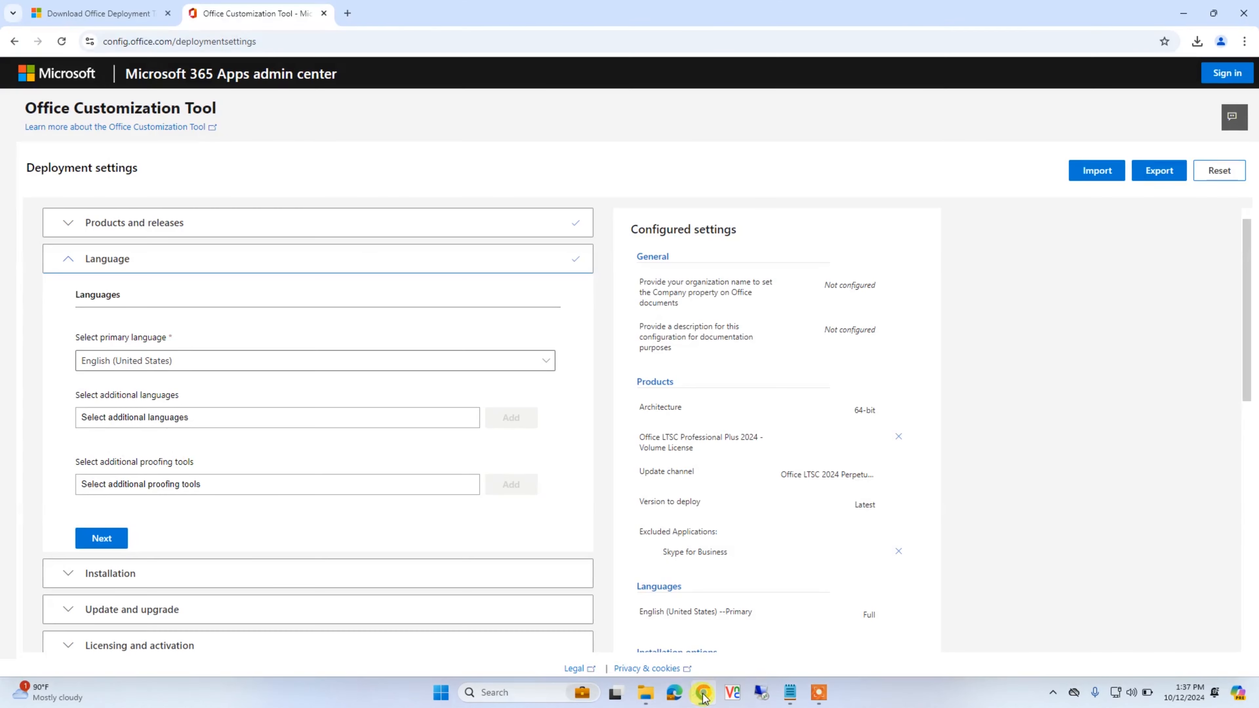
{"action": "left_click", "coordinate": [347, 12]}
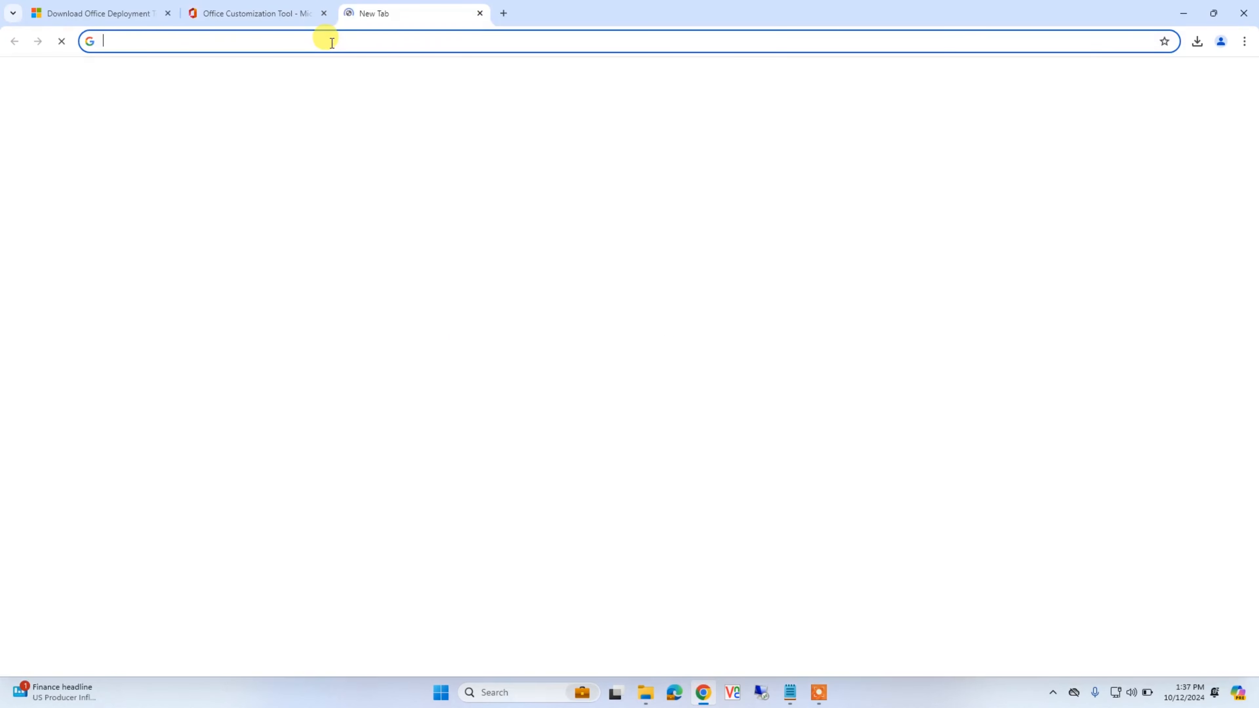
{"action": "right_click", "coordinate": [327, 42]}
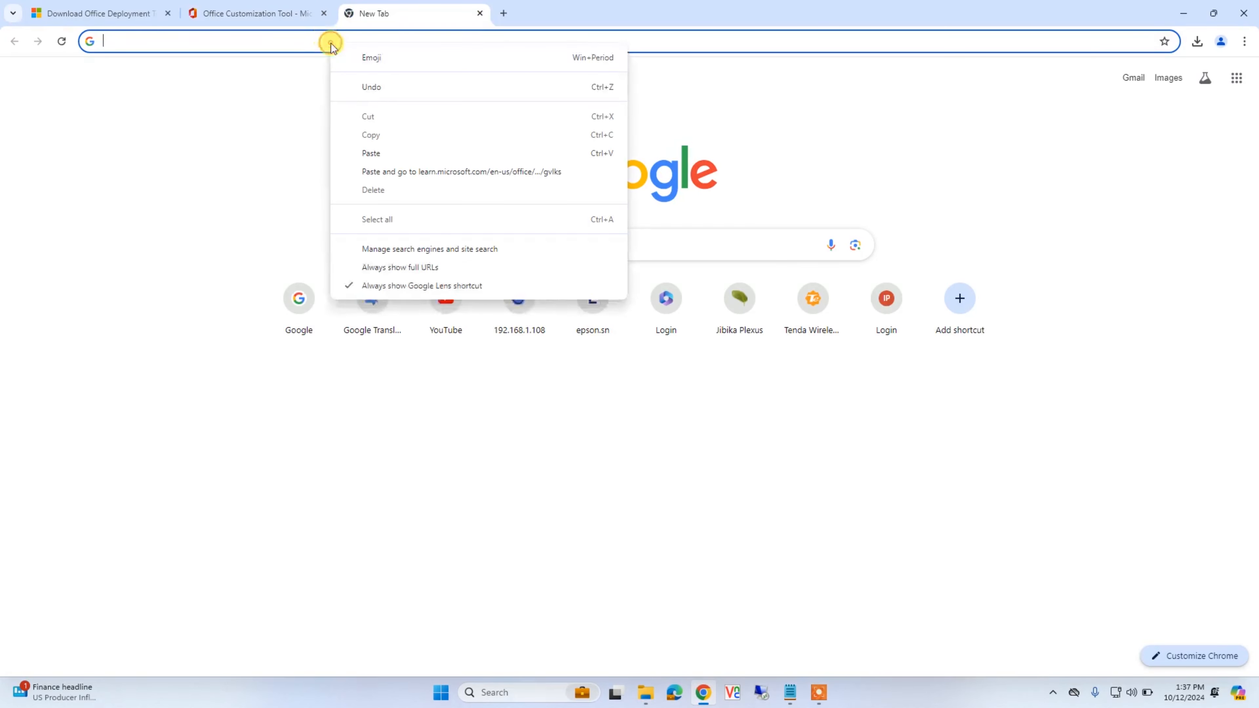
{"action": "left_click", "coordinate": [408, 172]}
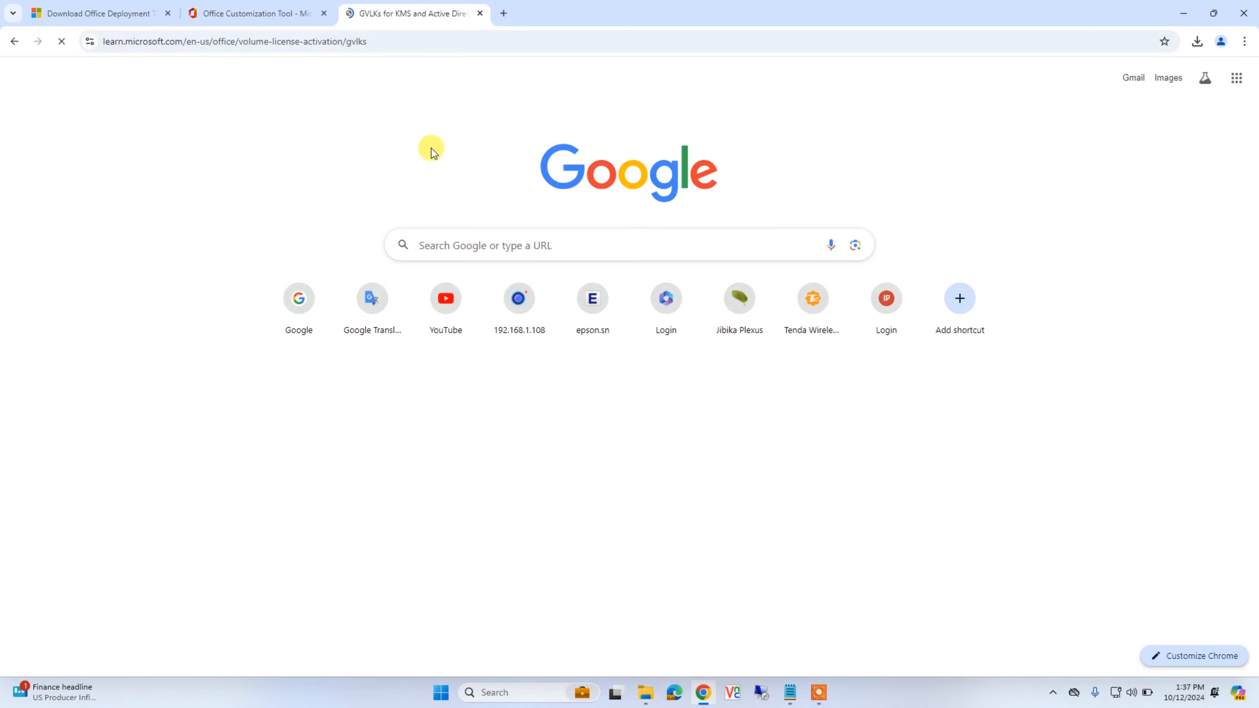
Step: Copy the GVLK for Office LTSC Professional Plus 2024 from the table of Office LTSC 2024 keys
{"action": "scroll", "coordinate": [917, 427], "scroll_direction": "down", "scroll_amount": 3}
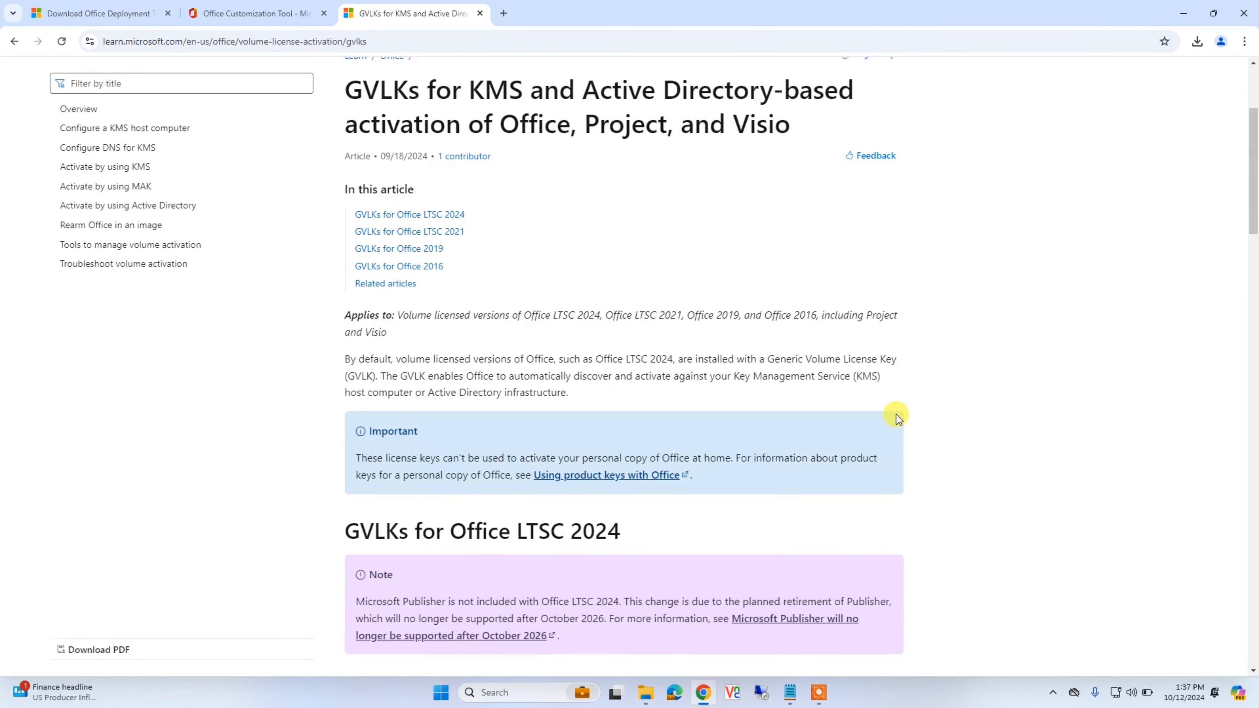
{"action": "scroll", "coordinate": [898, 418], "scroll_direction": "down", "scroll_amount": 4}
{"action": "scroll", "coordinate": [916, 407], "scroll_direction": "down", "scroll_amount": 1}
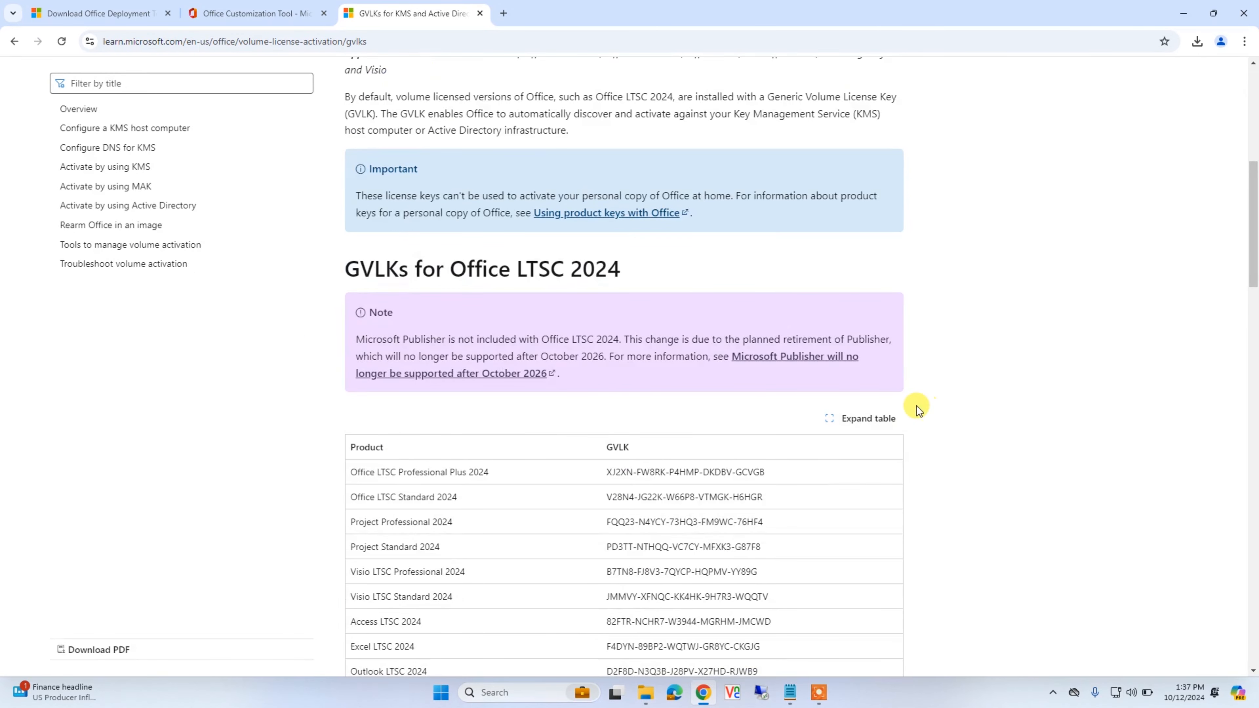
{"action": "scroll", "coordinate": [916, 407], "scroll_direction": "down", "scroll_amount": 2}
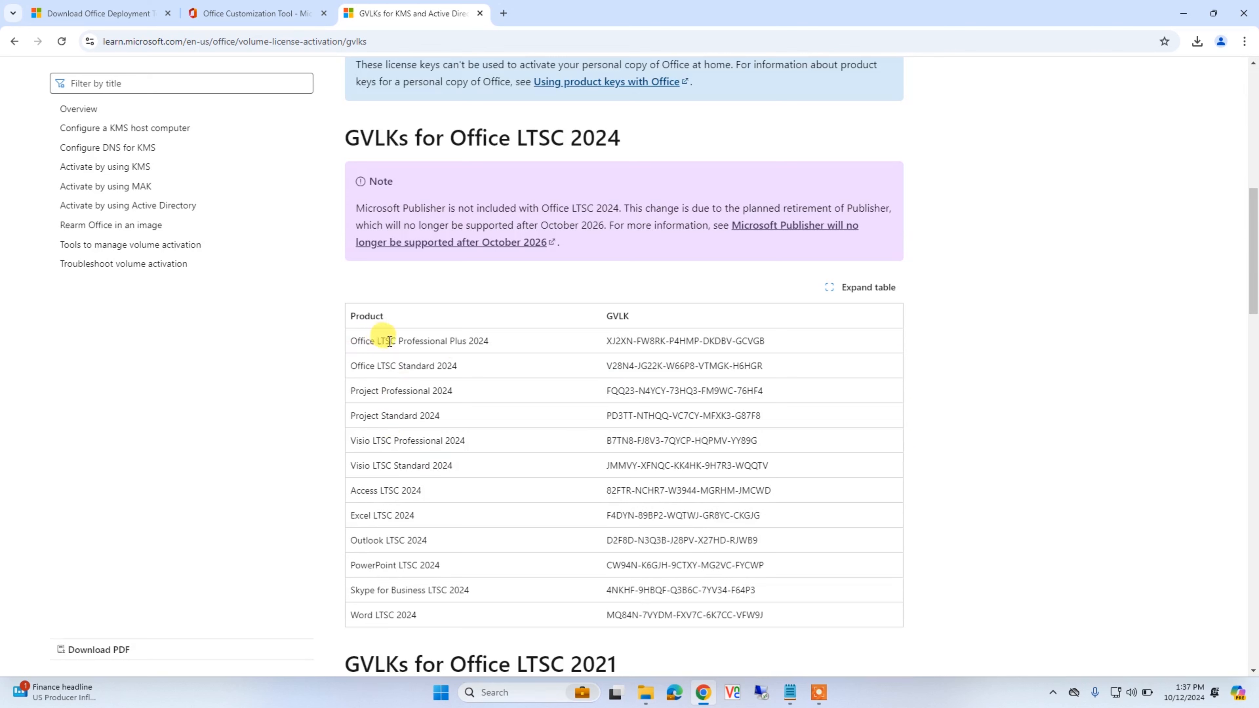
{"action": "left_click_drag", "start_coordinate": [602, 341], "coordinate": [765, 341]}
{"action": "right_click", "coordinate": [764, 340]}
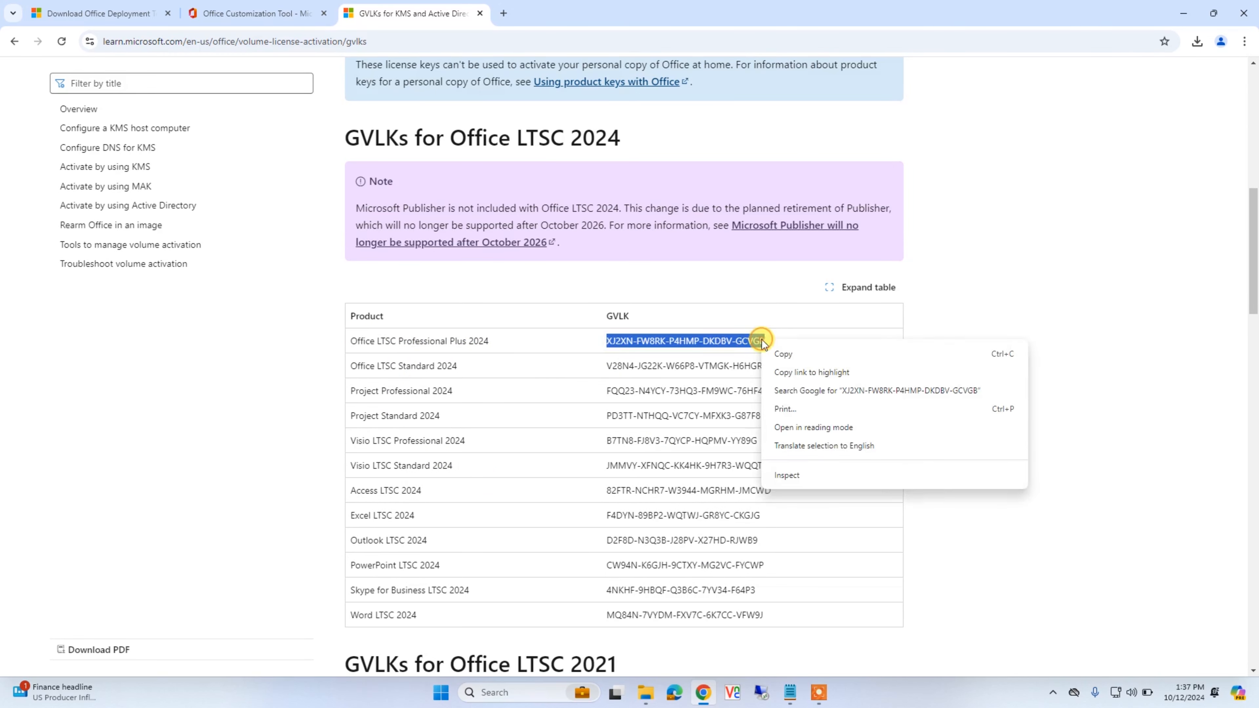
{"action": "left_click", "coordinate": [774, 352]}
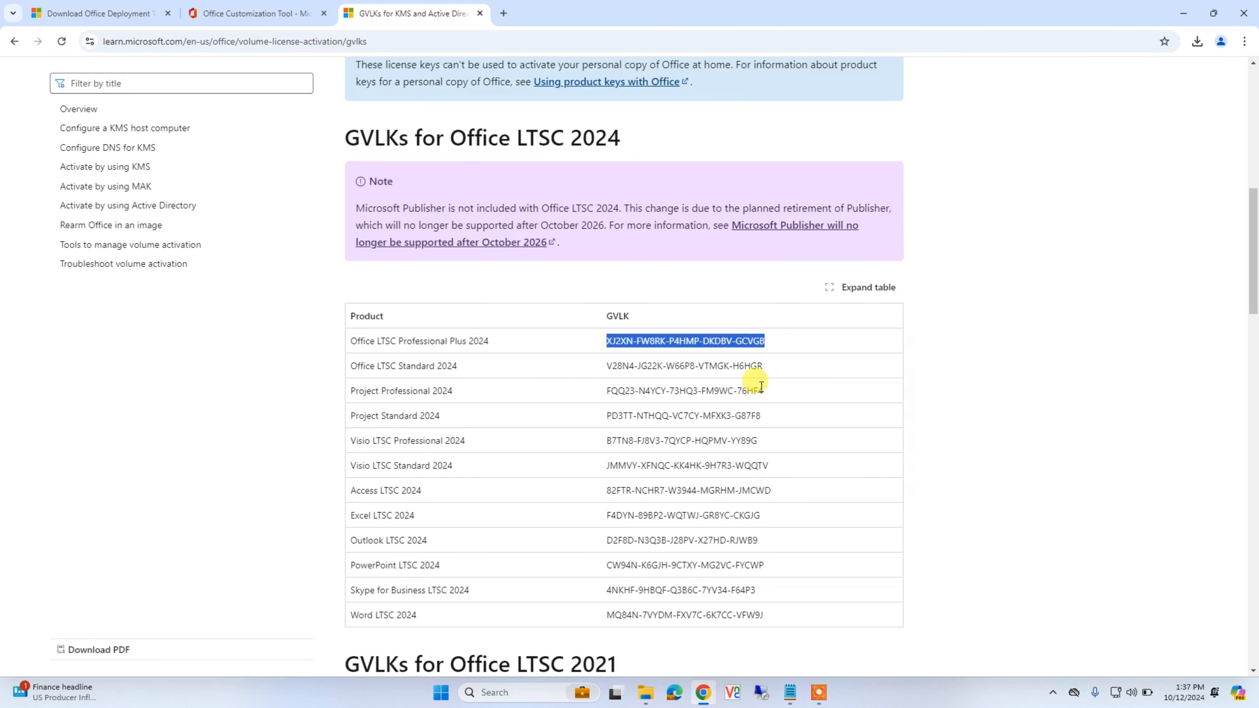
Step: Minimize the browser and open the Configuration file from the office folder in Notepad
{"action": "left_click", "coordinate": [1185, 12]}
{"action": "mouse_move", "coordinate": [1192, 14]}
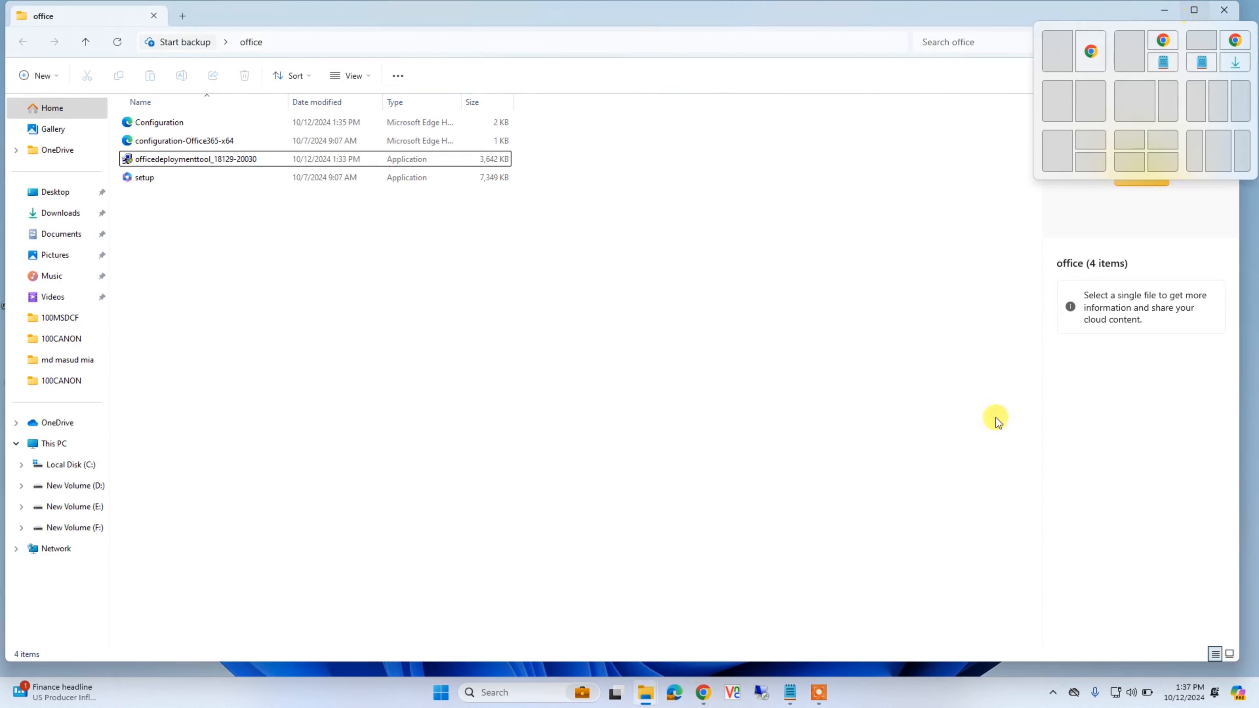
{"action": "left_click", "coordinate": [174, 122]}
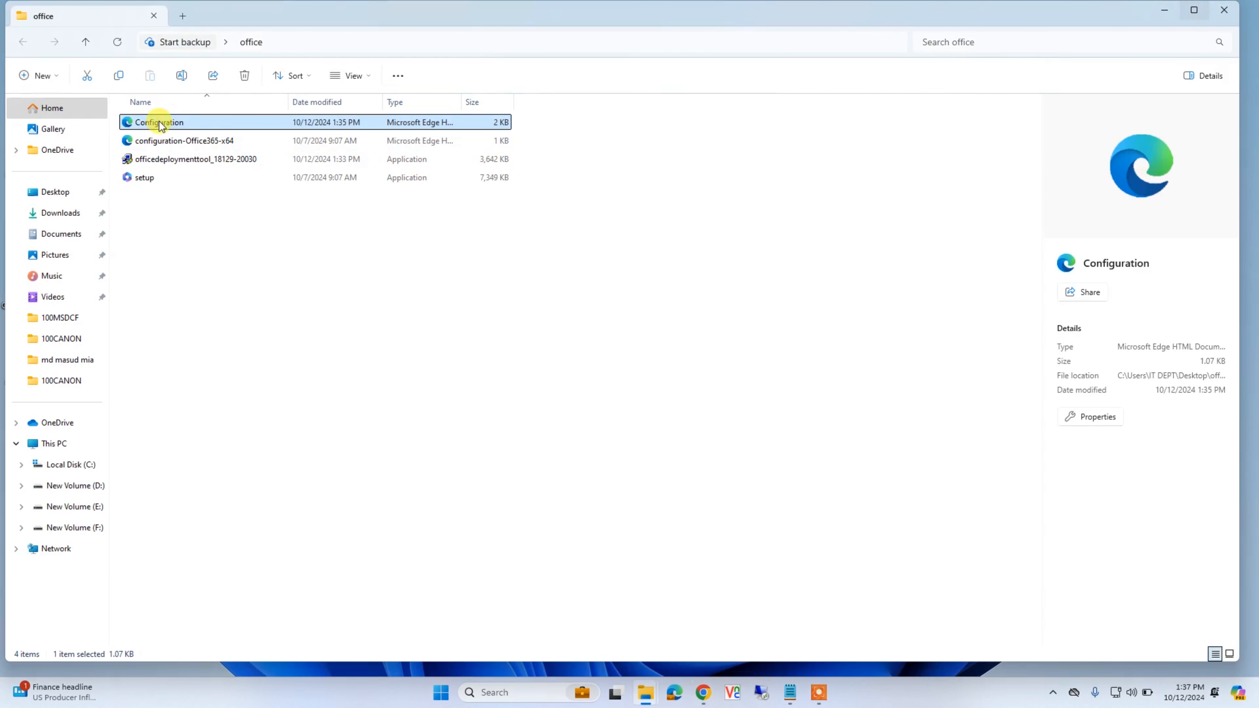
{"action": "right_click", "coordinate": [161, 125]}
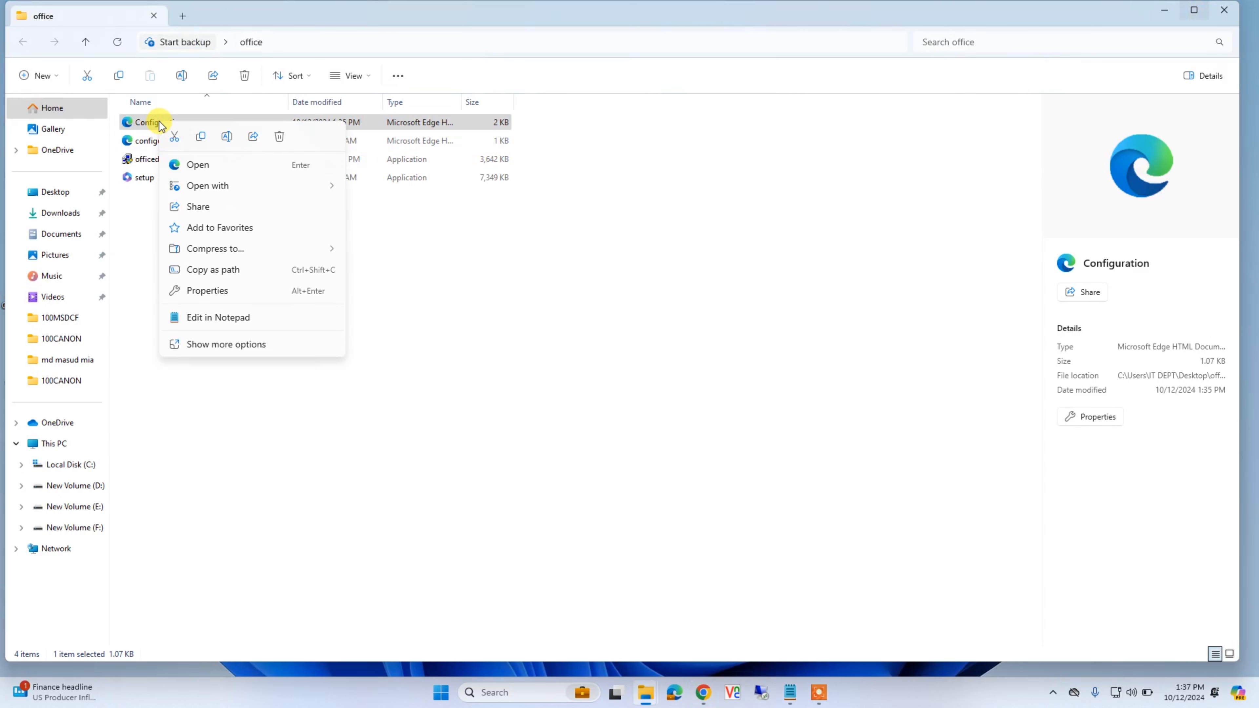
{"action": "mouse_move", "coordinate": [220, 185]}
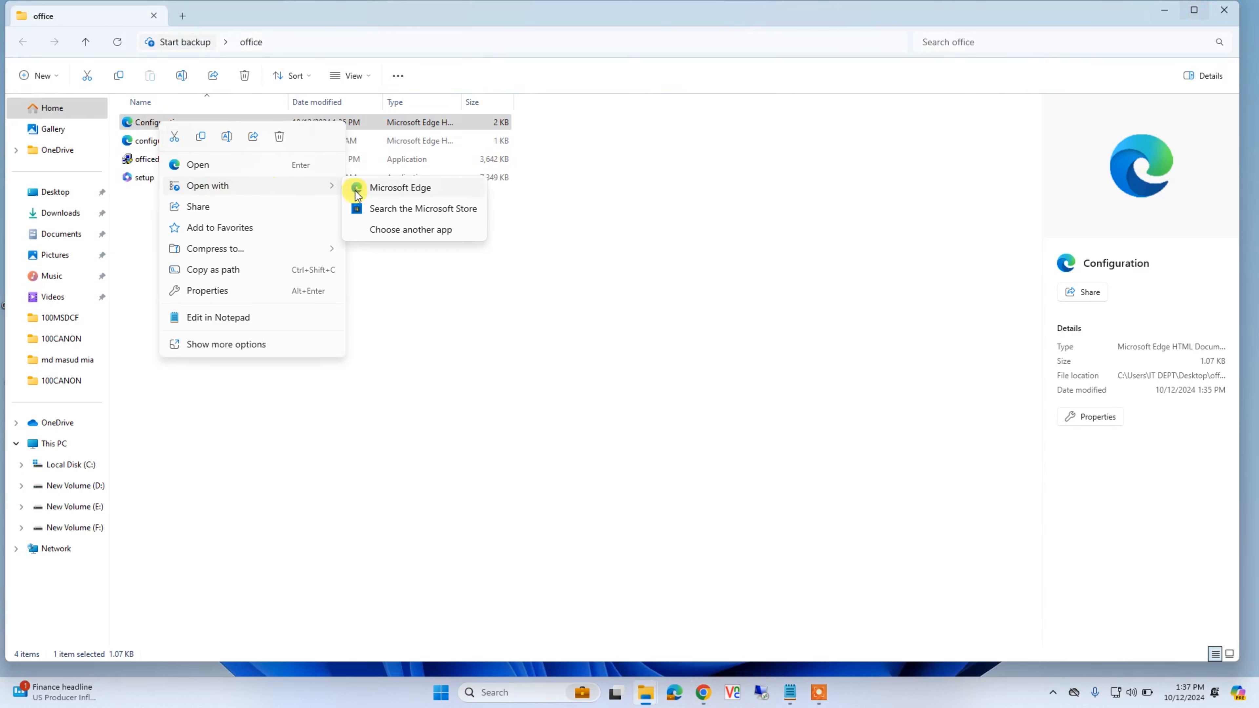
{"action": "left_click", "coordinate": [396, 230]}
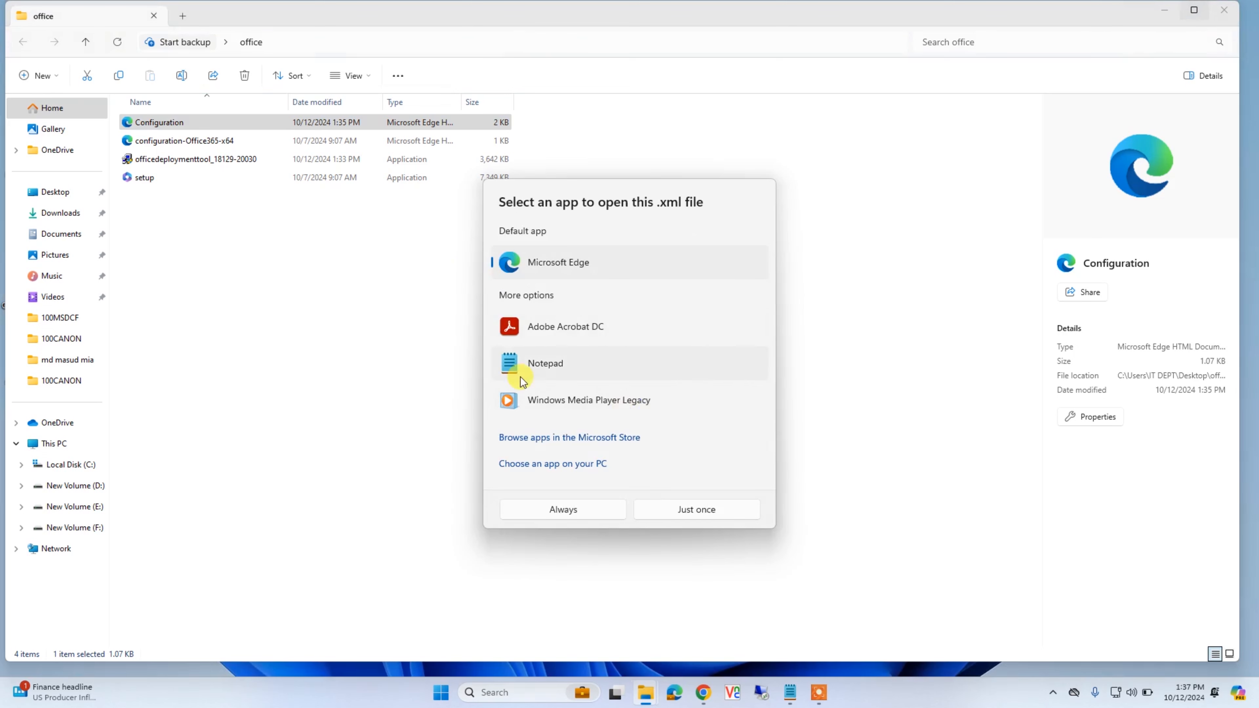
{"action": "double_click", "coordinate": [540, 367]}
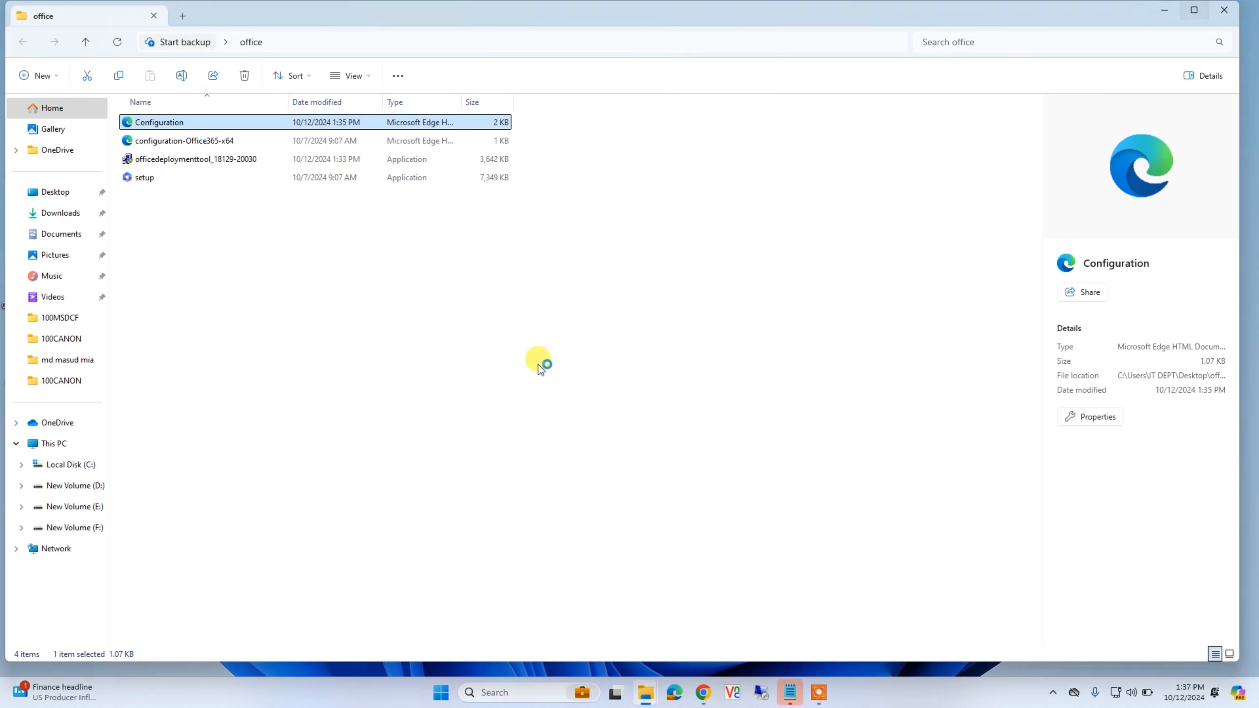
{"action": "left_click", "coordinate": [788, 694]}
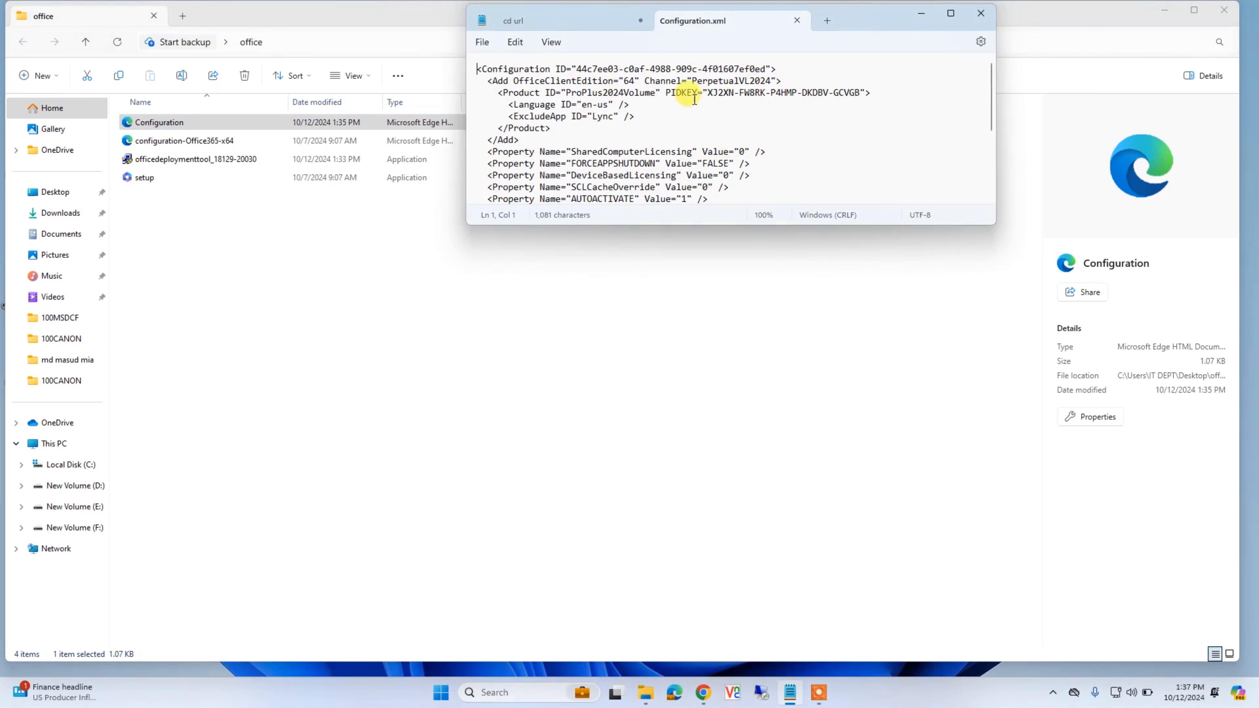
Step: Replace the PIDKEY value of the ProPlus2024Volume product in Configuration.xml with the copied licence key
{"action": "left_click_drag", "start_coordinate": [708, 93], "coordinate": [845, 97]}
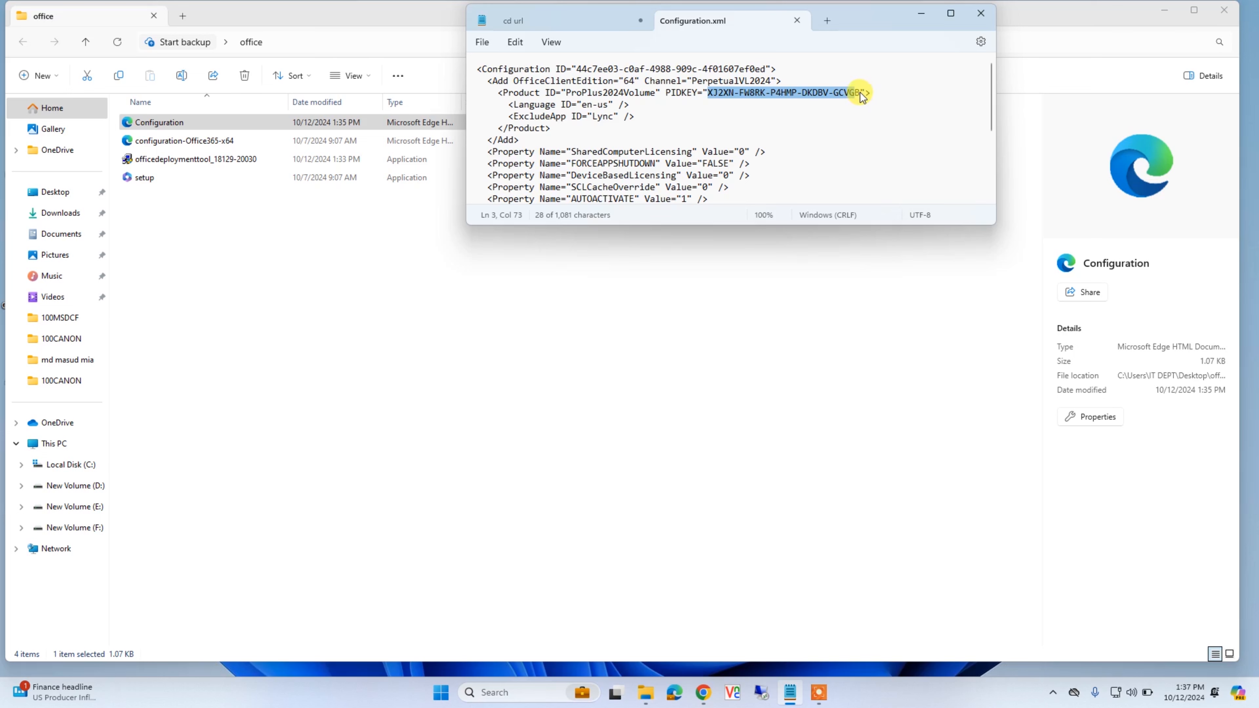
{"action": "right_click", "coordinate": [842, 92]}
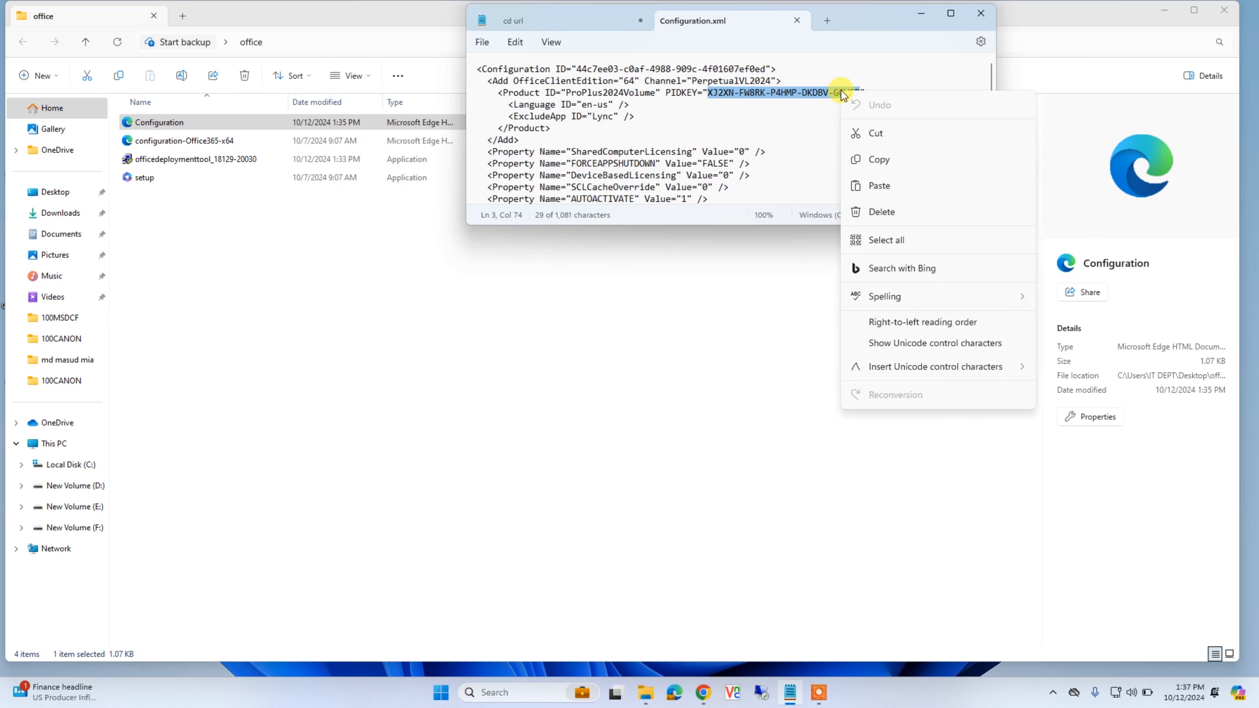
{"action": "left_click", "coordinate": [876, 186]}
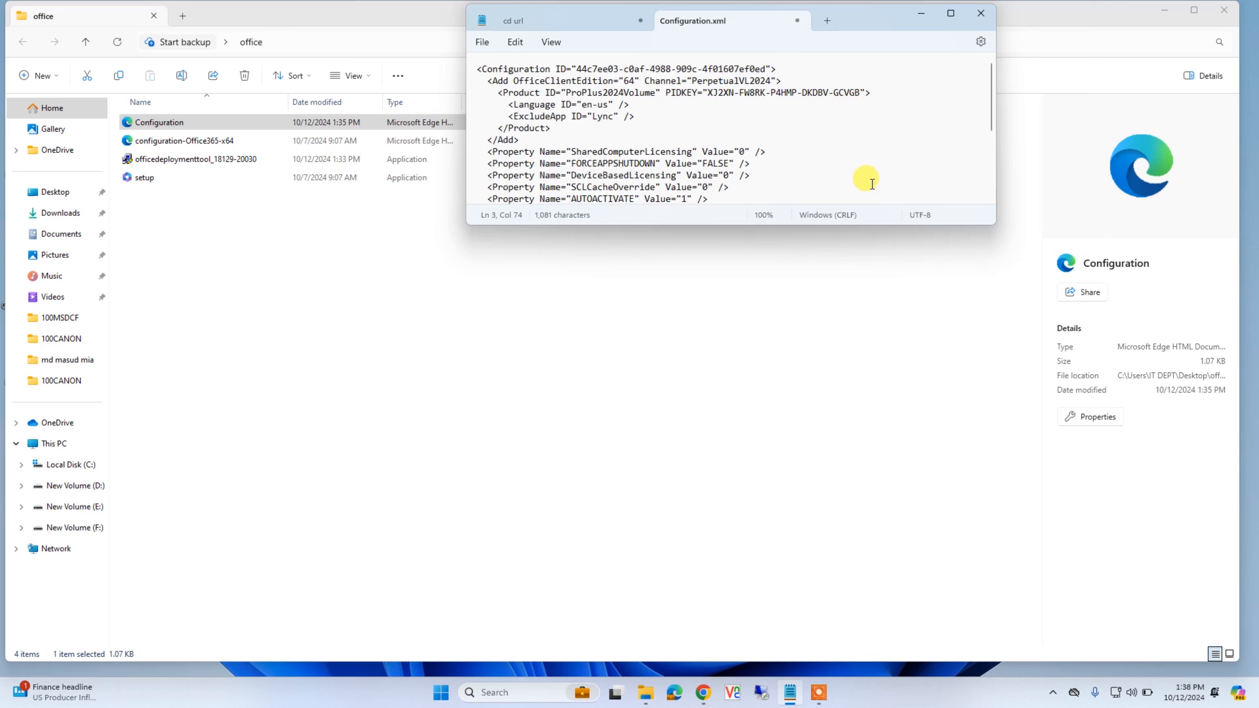
{"action": "left_click", "coordinate": [874, 128]}
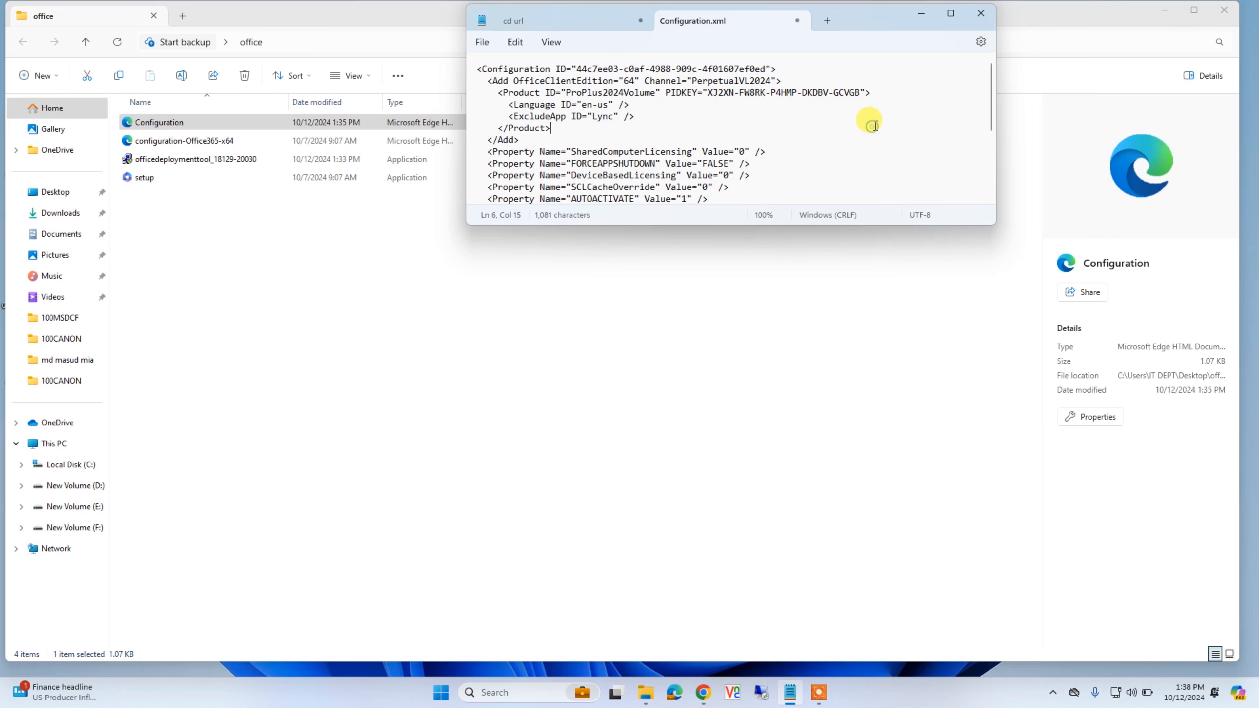
Step: Save Configuration.xml and close Notepad, returning to the office folder
{"action": "left_click", "coordinate": [482, 46]}
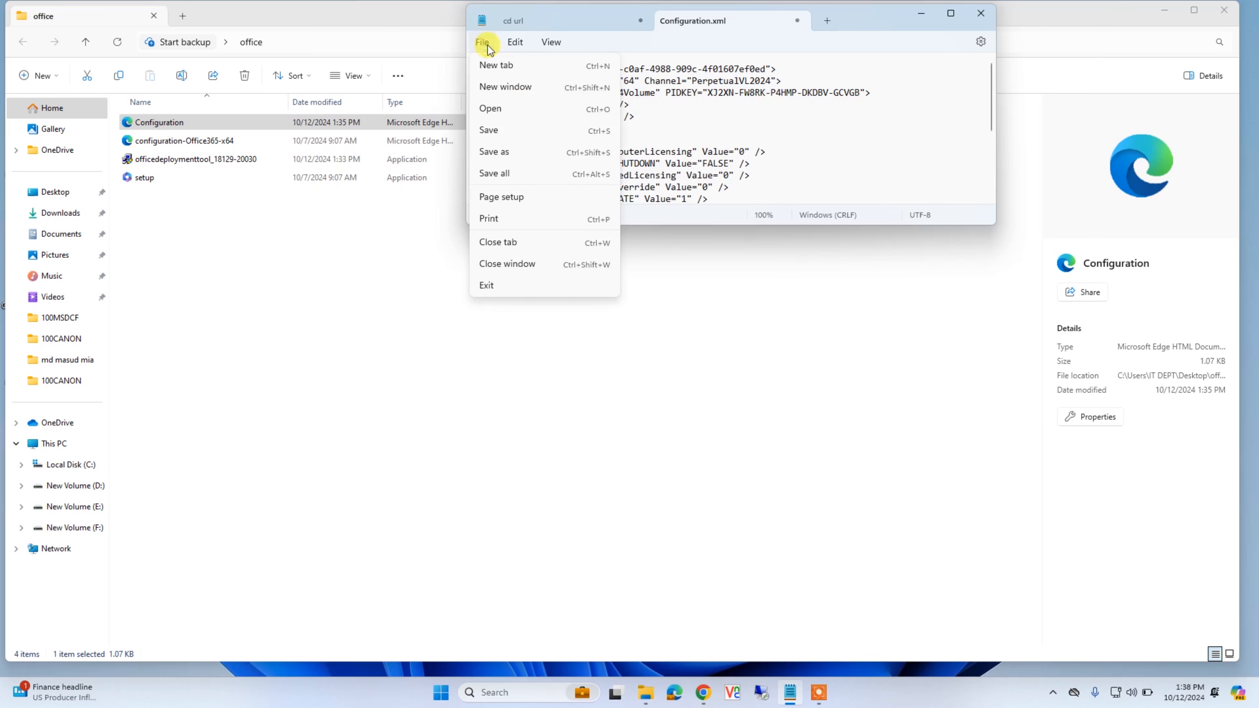
{"action": "left_click", "coordinate": [496, 132]}
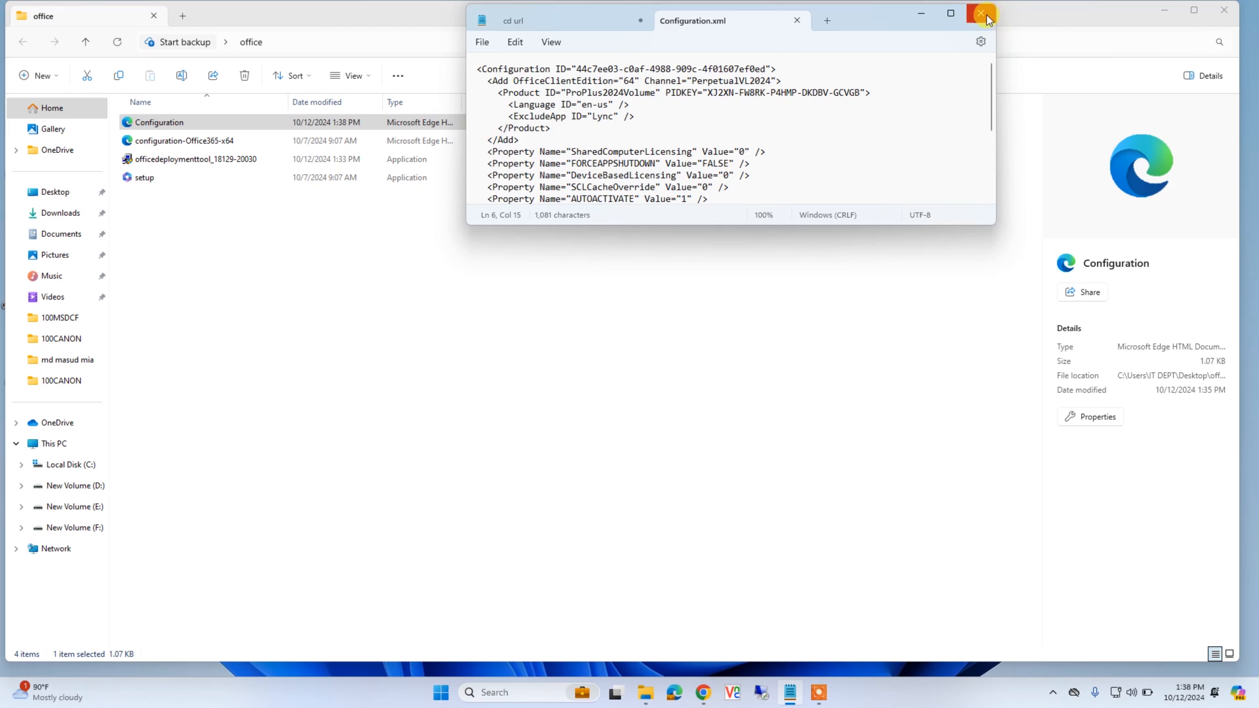
{"action": "left_click", "coordinate": [988, 19]}
{"action": "left_click", "coordinate": [600, 313]}
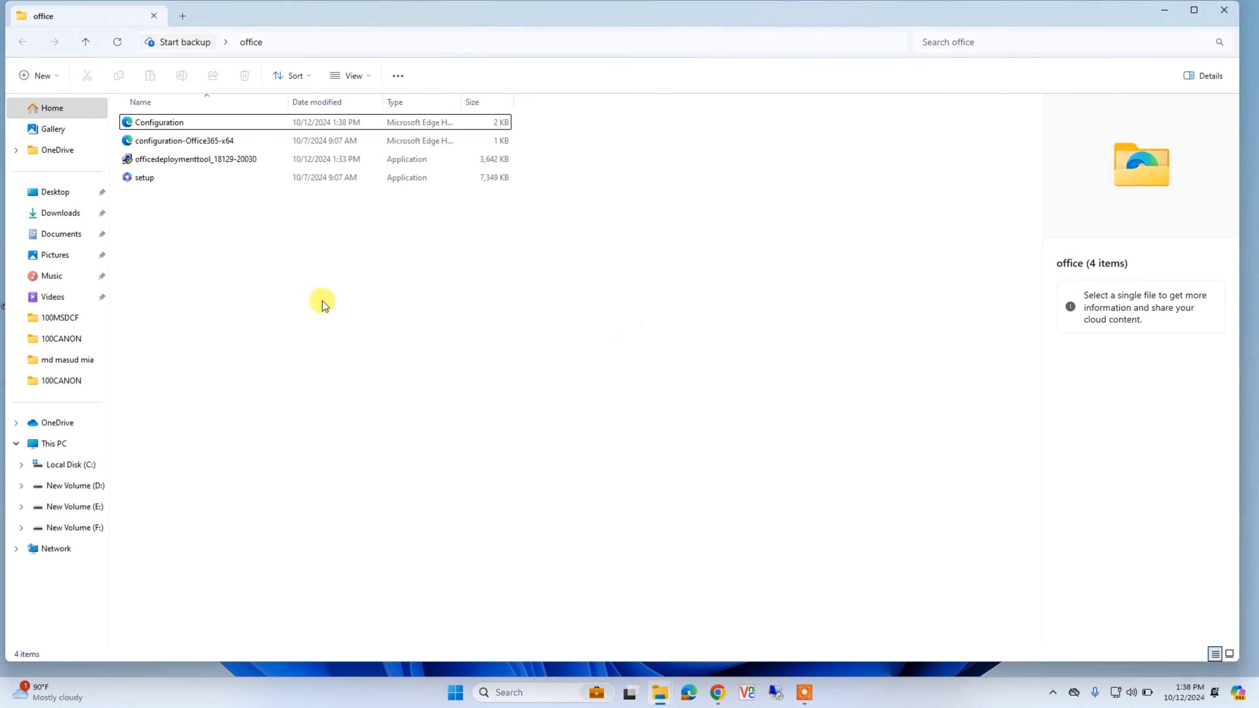
Step: Search for cmd, run Command Prompt as administrator, and move its window clear of the folder's path
{"action": "left_click", "coordinate": [509, 689]}
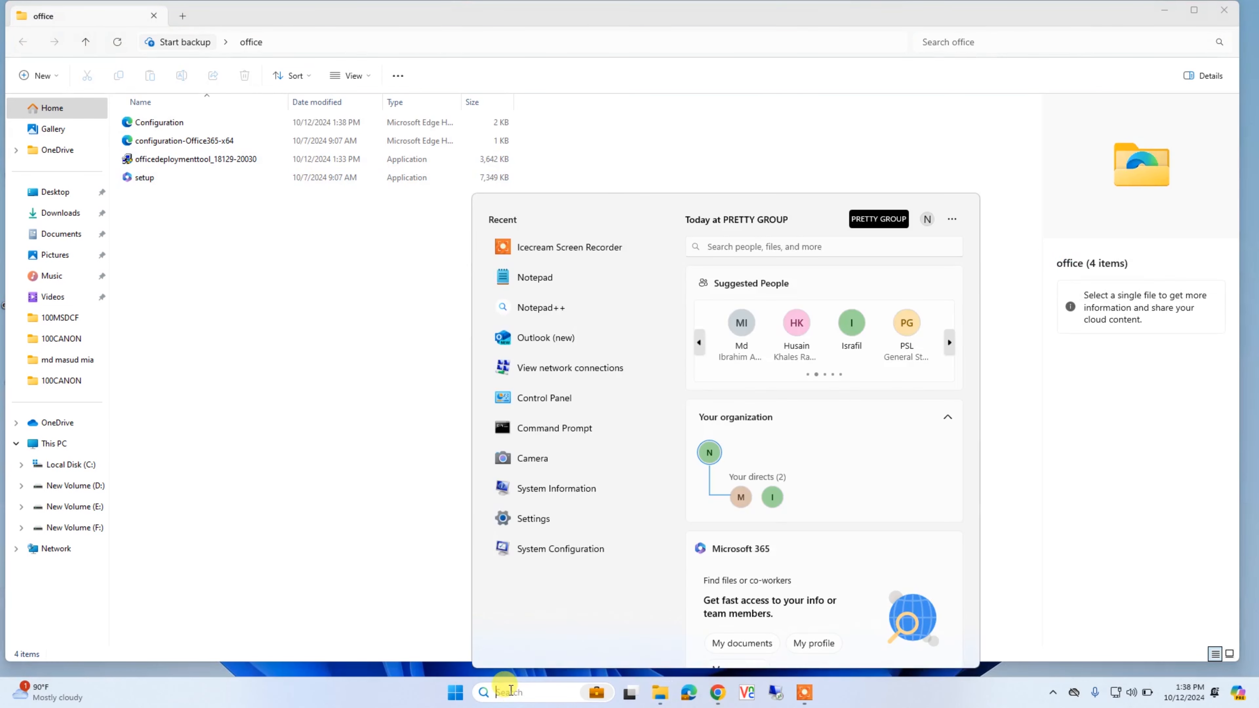
{"action": "type", "text": "cmd"}
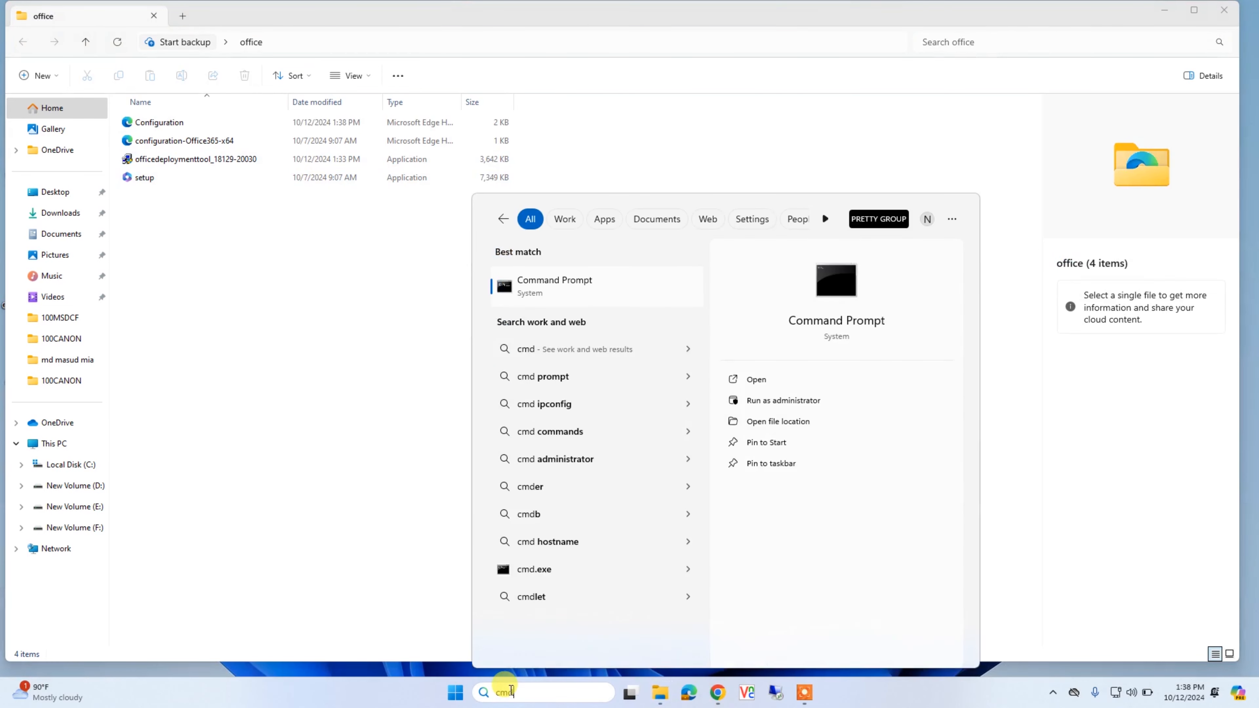
{"action": "right_click", "coordinate": [548, 290]}
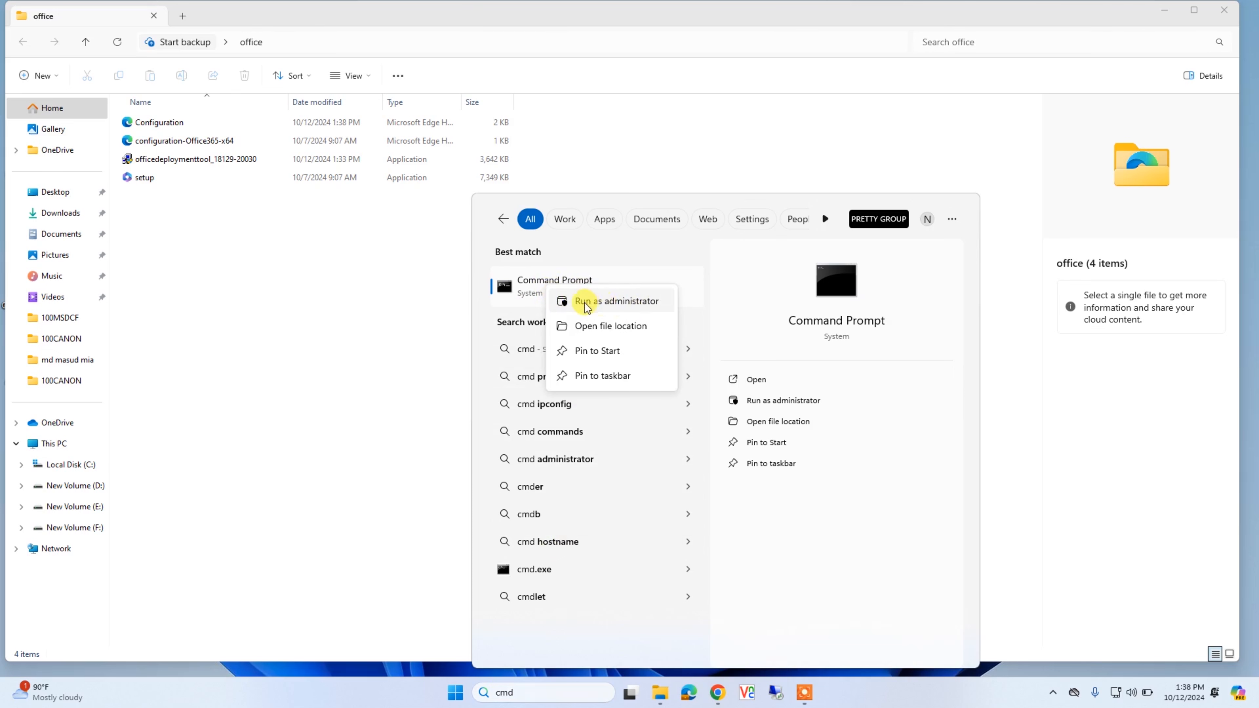
{"action": "left_click", "coordinate": [595, 302]}
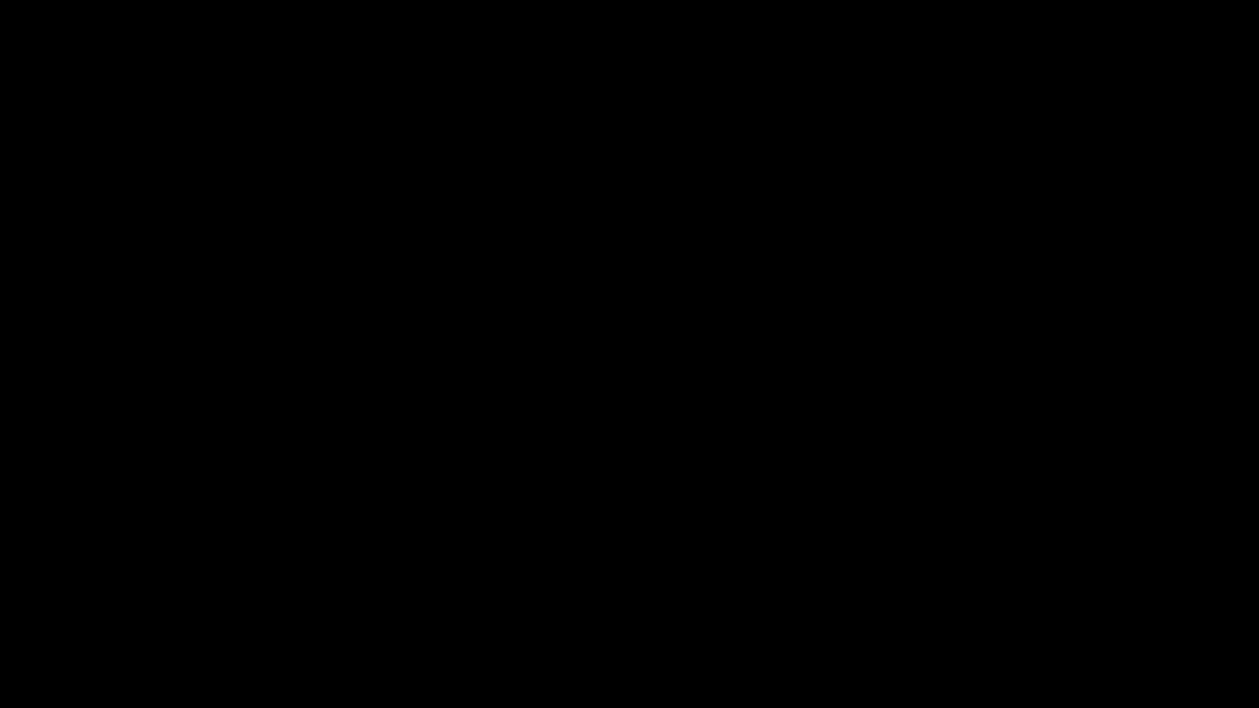
{"action": "left_click", "coordinate": [584, 452]}
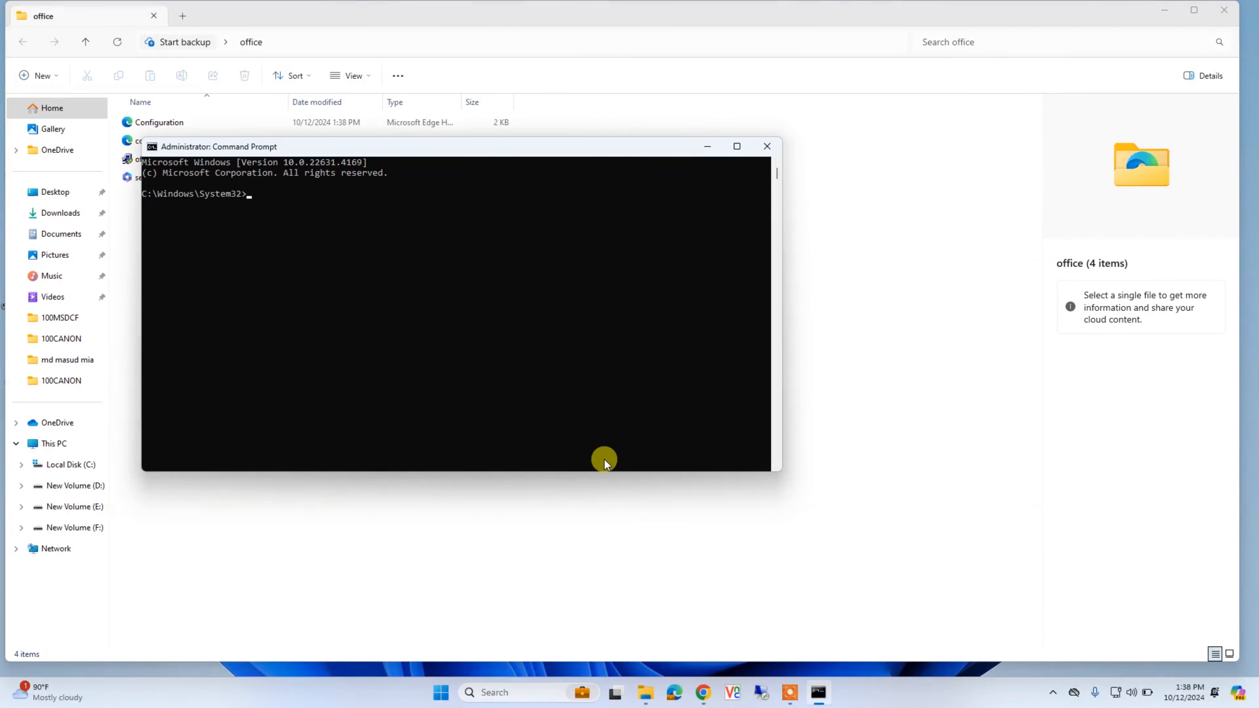
{"action": "left_click_drag", "start_coordinate": [412, 152], "coordinate": [640, 175]}
Step: Copy the full path of the office folder in File Explorer
{"action": "left_click", "coordinate": [308, 43]}
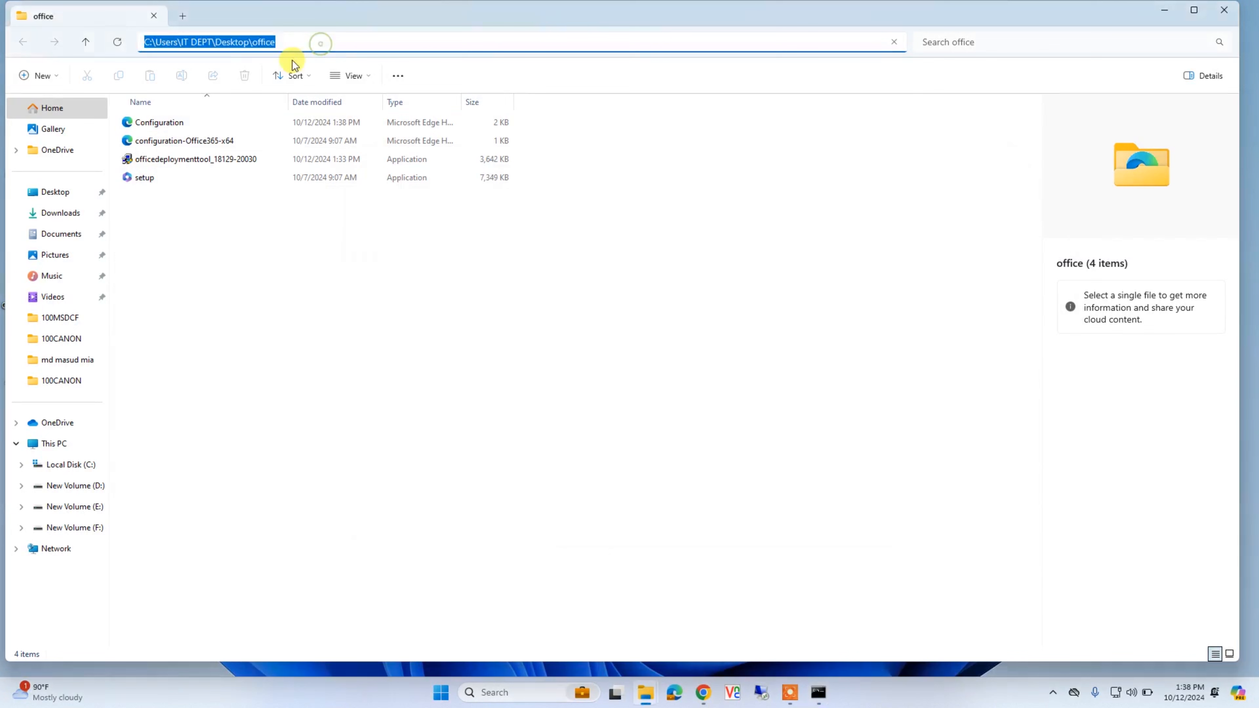
{"action": "right_click", "coordinate": [228, 43]}
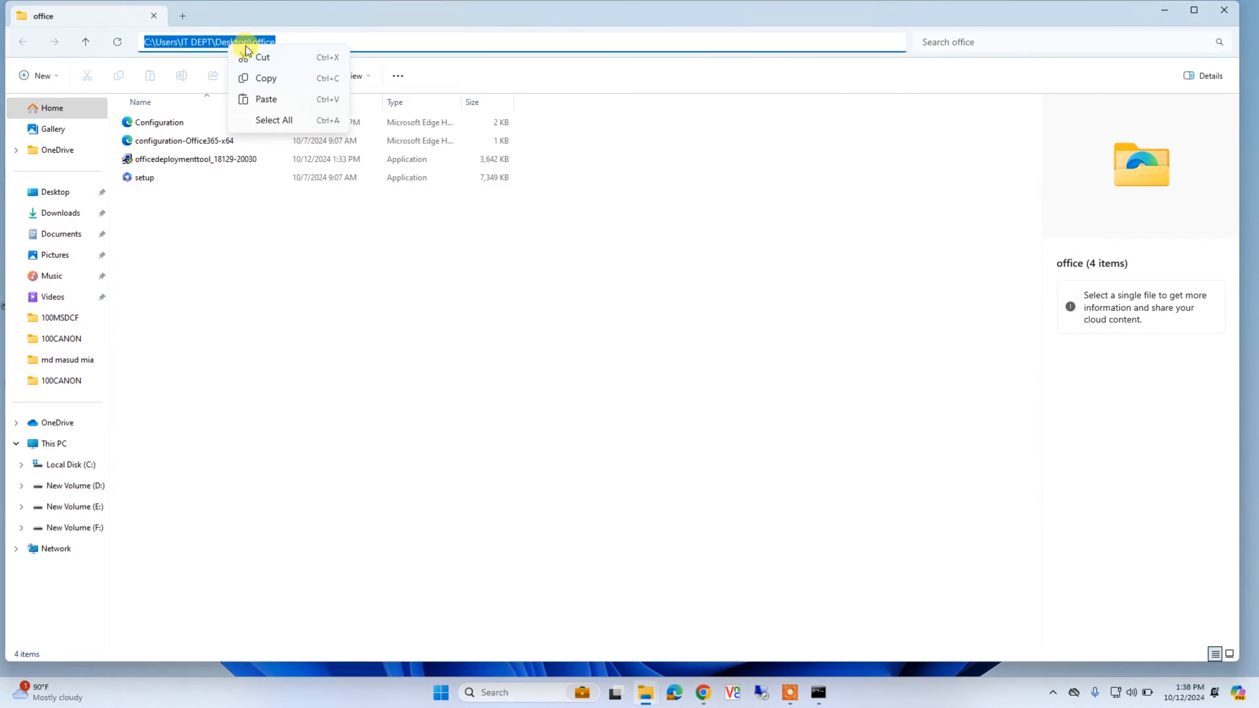
{"action": "left_click", "coordinate": [266, 75]}
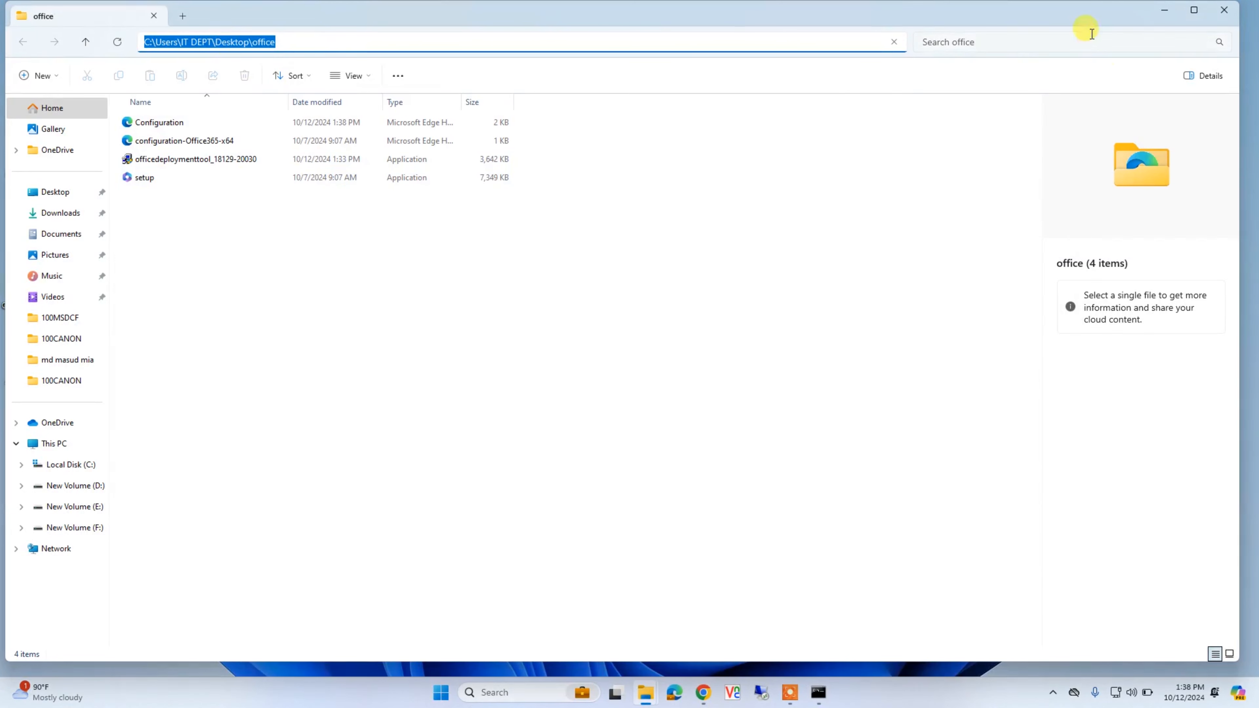
Step: Change the administrator Command Prompt's directory to the copied path C:\Users\IT DEPT\Desktop\office using cd
{"action": "left_click", "coordinate": [1168, 11]}
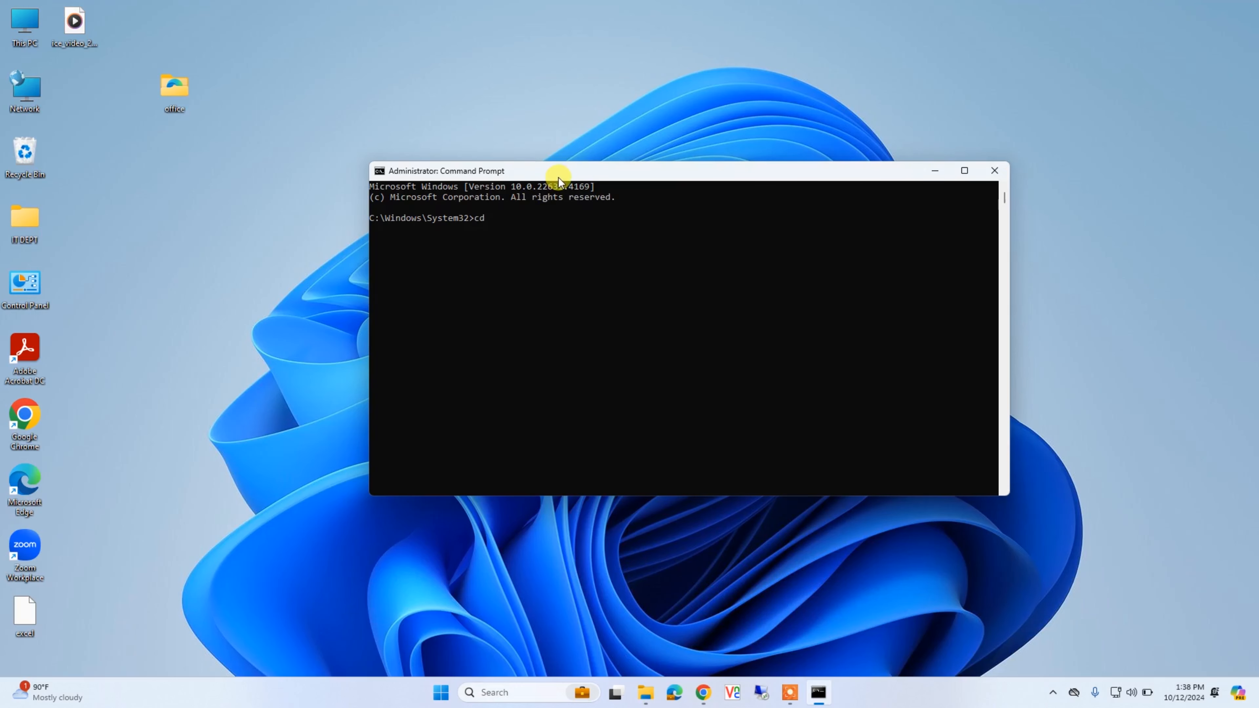
{"action": "right_click", "coordinate": [567, 172]}
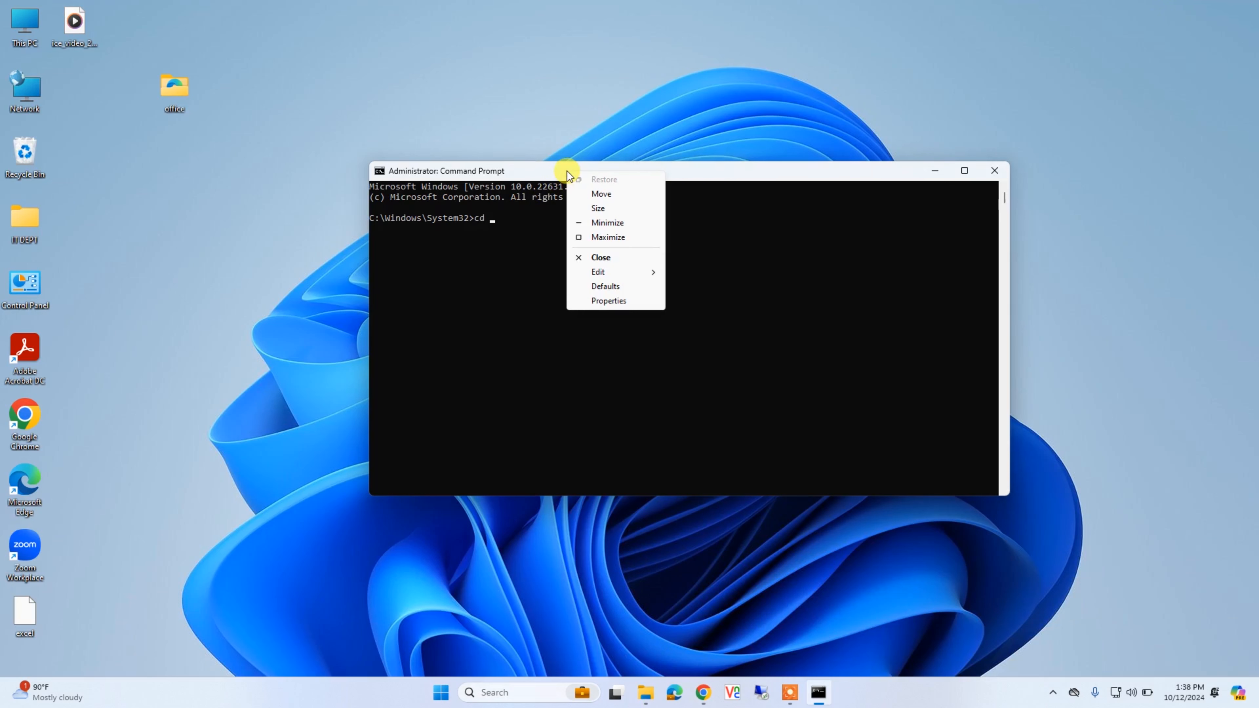
{"action": "mouse_move", "coordinate": [632, 278]}
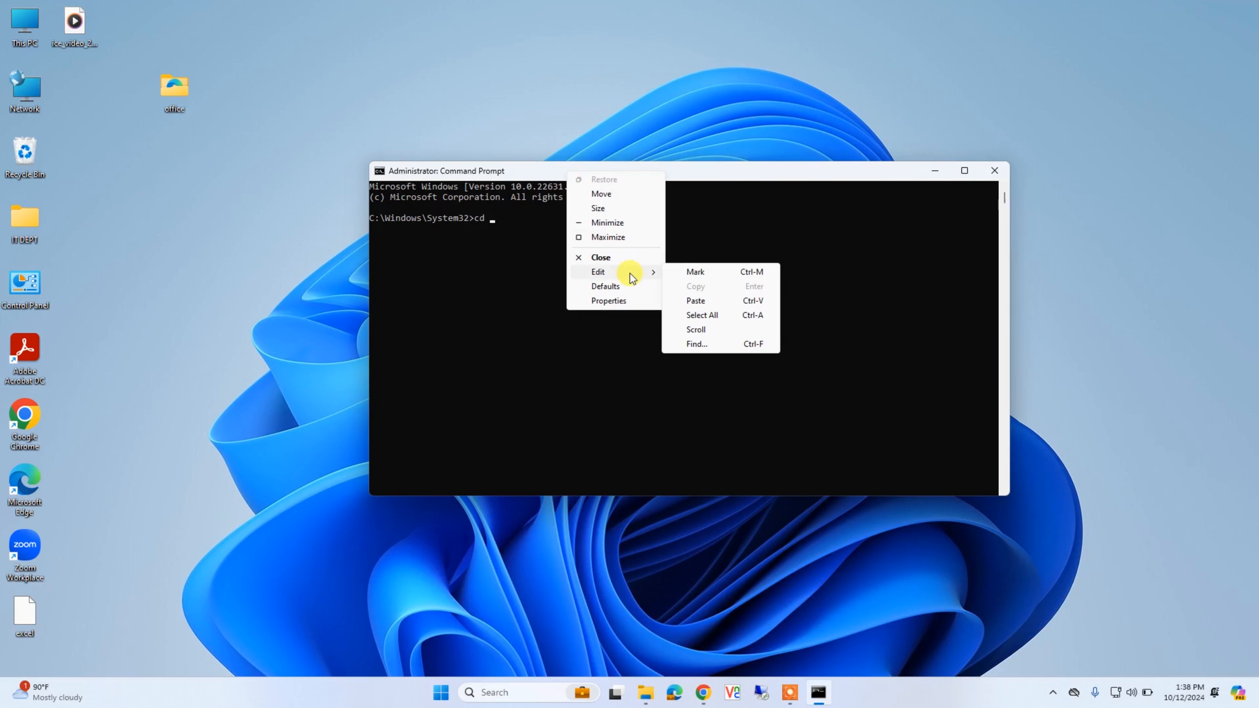
{"action": "left_click", "coordinate": [700, 300]}
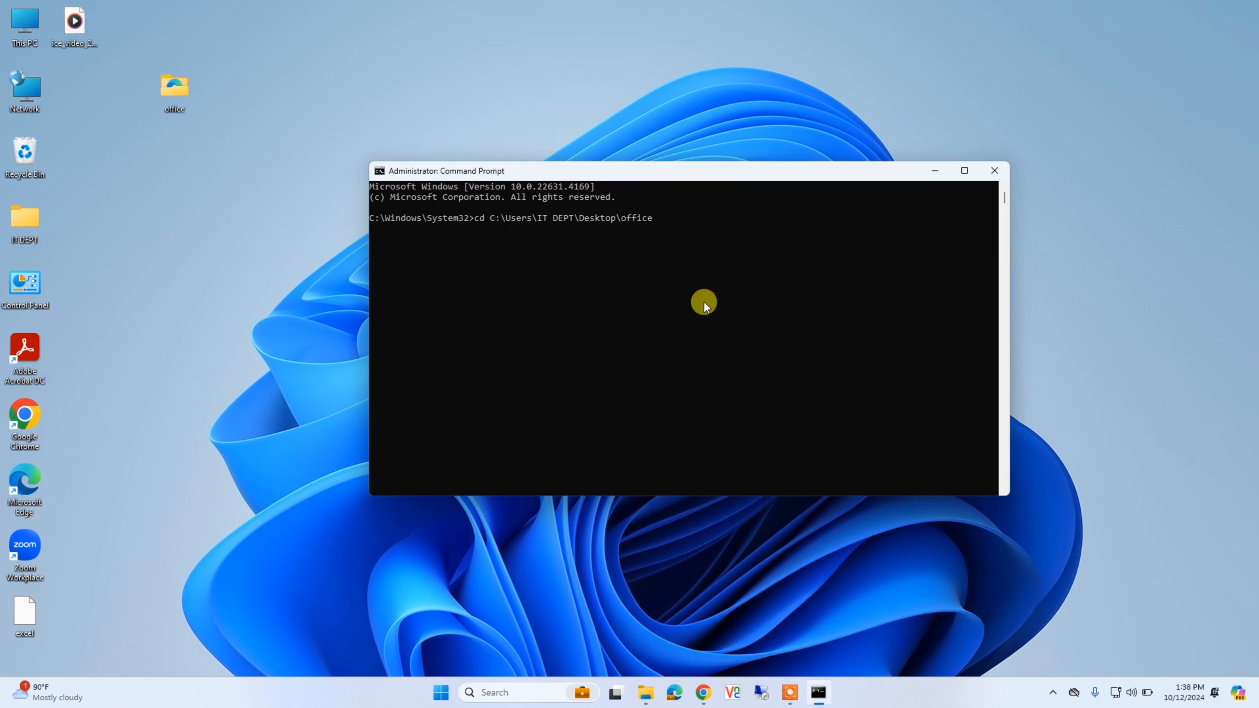
{"action": "key", "text": "Return"}
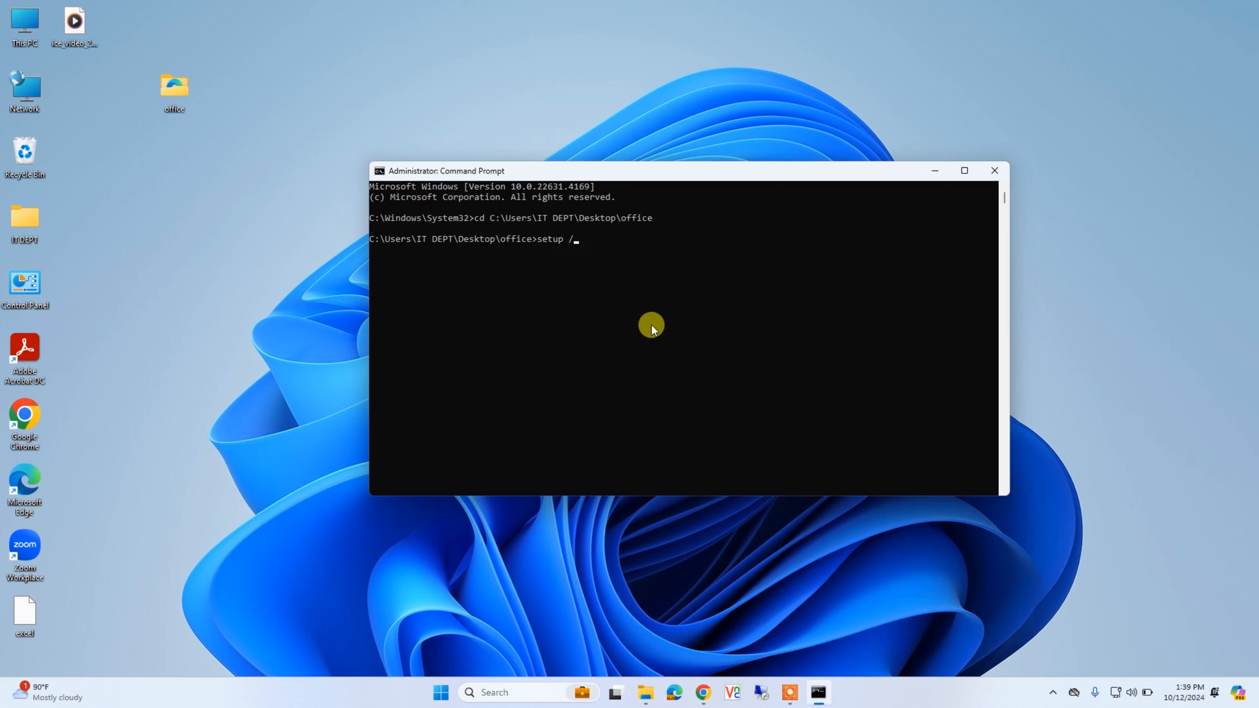
Step: Run setup /configure configuration.xml, checking the file name in the office folder, and close the installer when it finishes
{"action": "type", "text": "configurat"}
{"action": "key", "text": "BackSpace"}
{"action": "type", "text": "e"}
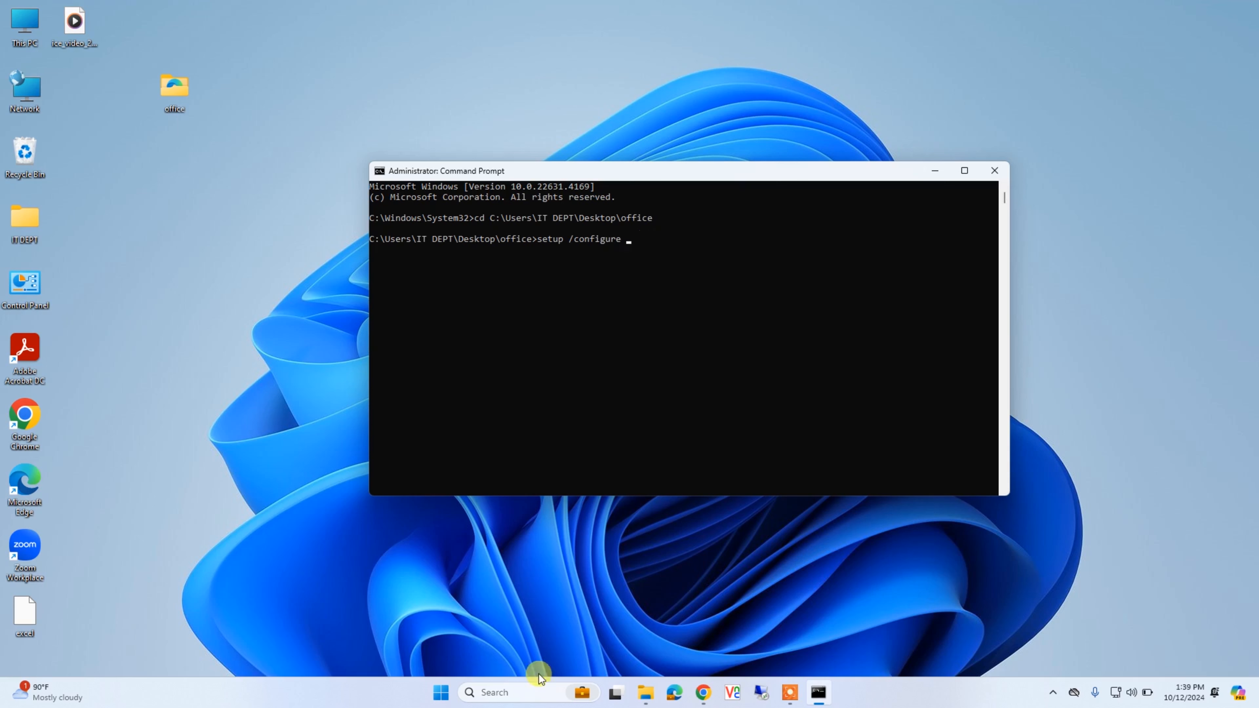
{"action": "left_click", "coordinate": [644, 695]}
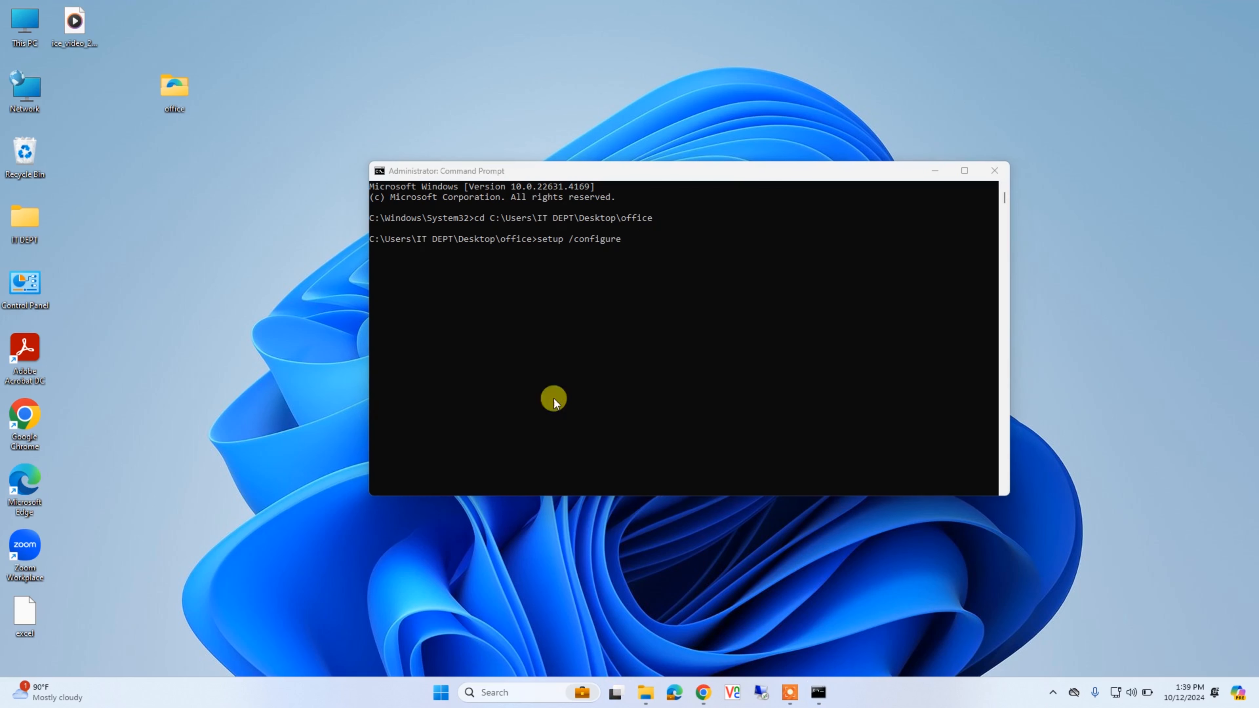
{"action": "mouse_move", "coordinate": [650, 699]}
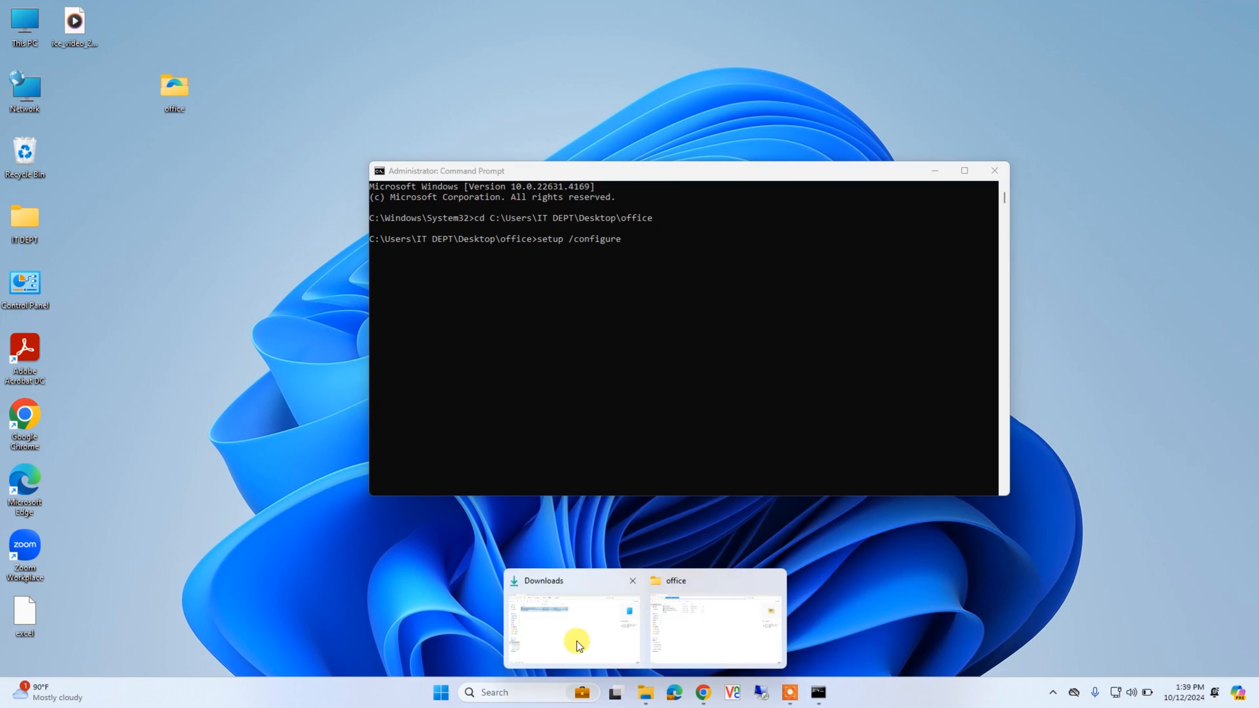
{"action": "left_click", "coordinate": [689, 631]}
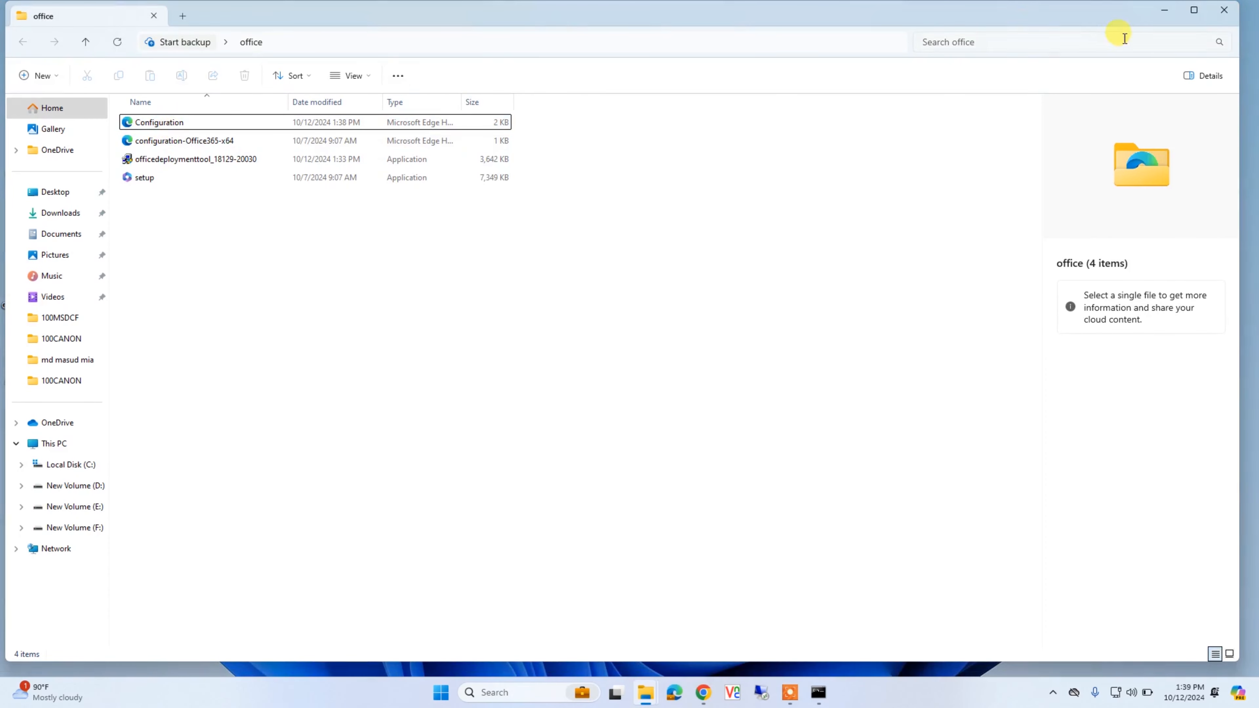
{"action": "left_click", "coordinate": [1164, 10]}
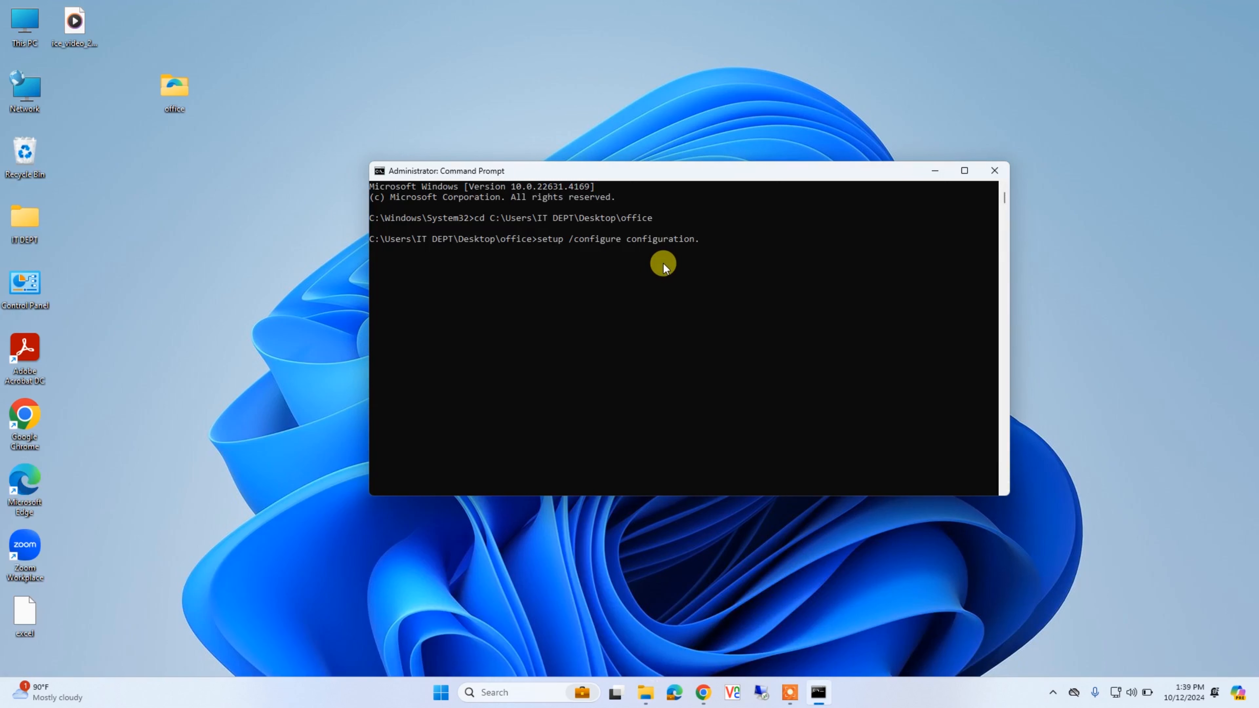
{"action": "type", "text": "xml"}
{"action": "key", "text": "Return"}
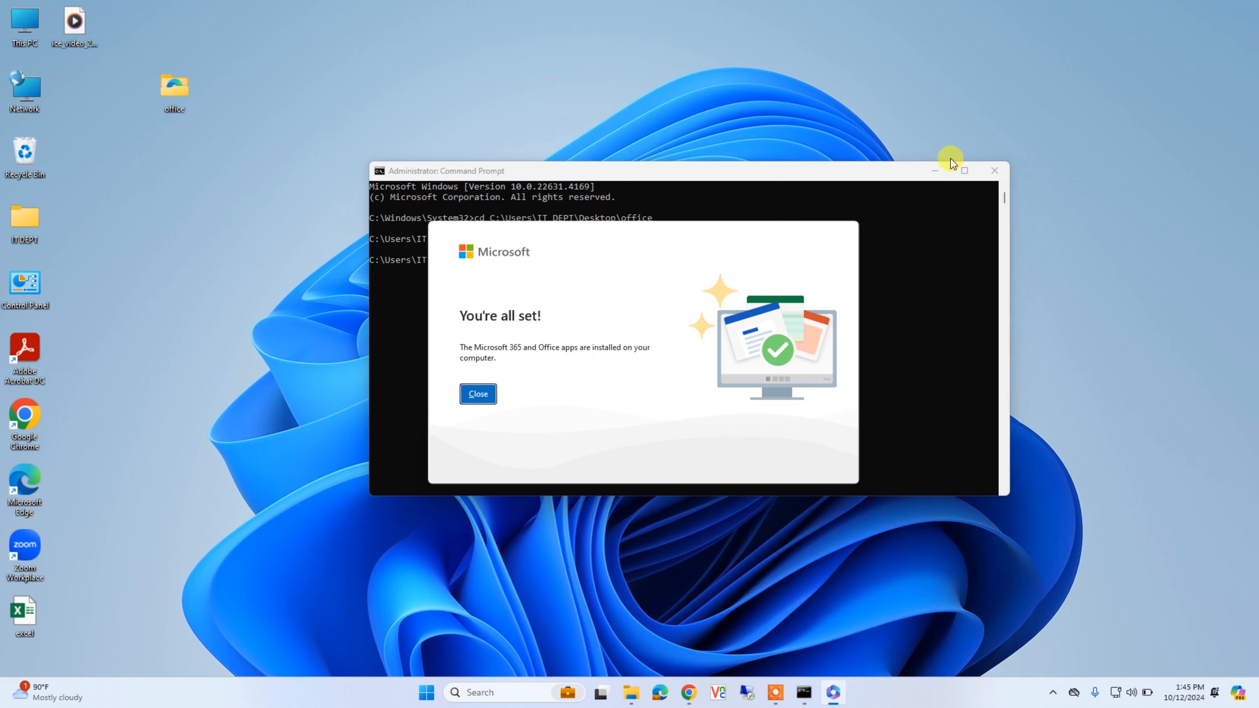
{"action": "left_click", "coordinate": [935, 170]}
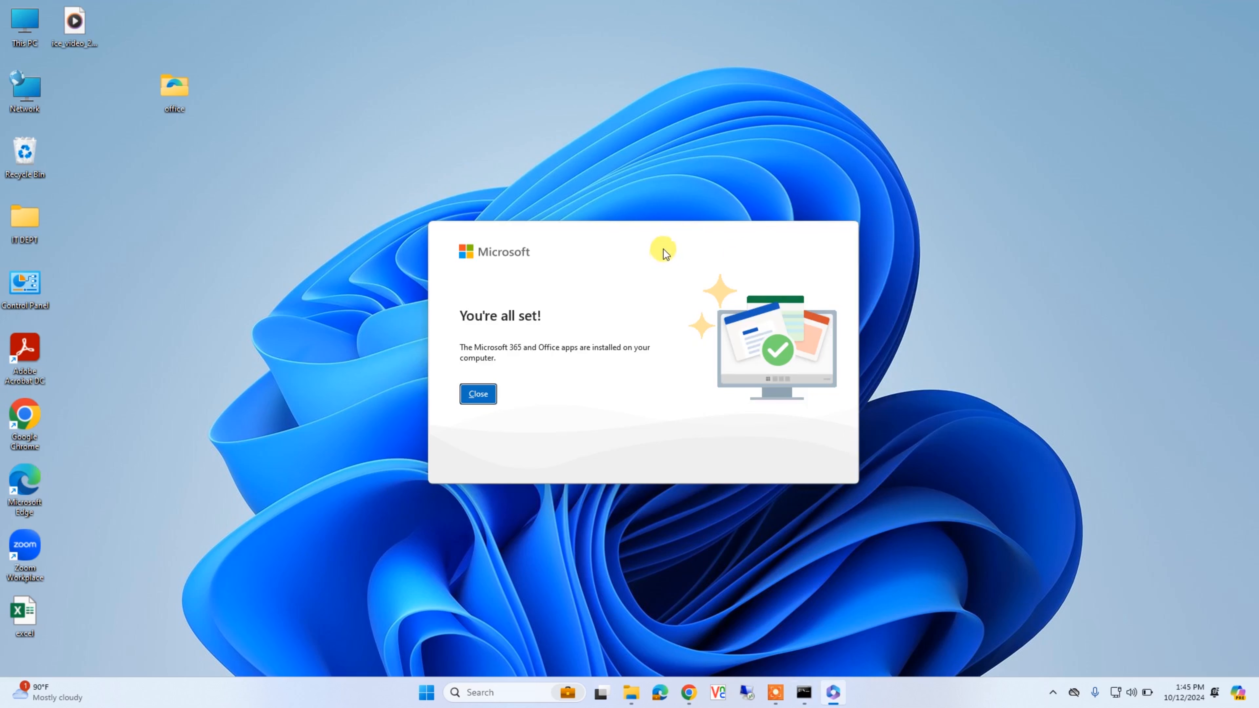
{"action": "left_click", "coordinate": [478, 394]}
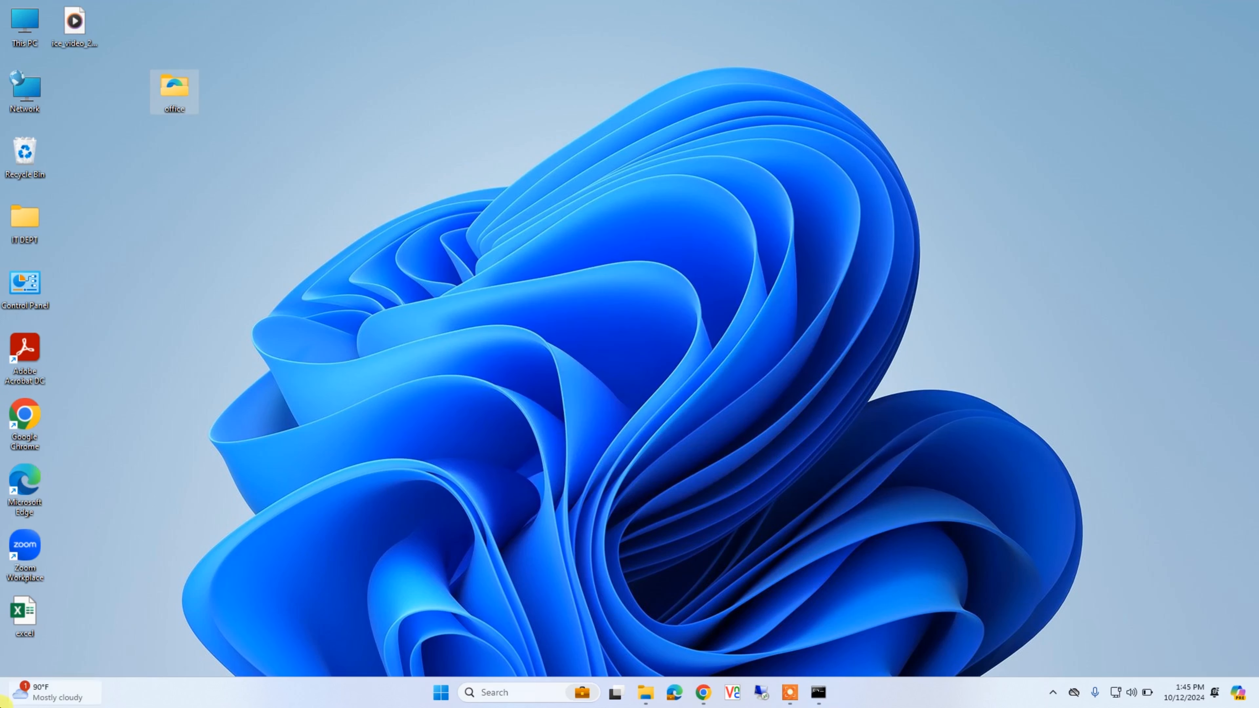
Step: Open the desktop's excel workbook in Excel, go to its account information, and accept the Office LTSC Professional Plus 2024 license agreement
{"action": "left_click", "coordinate": [25, 626]}
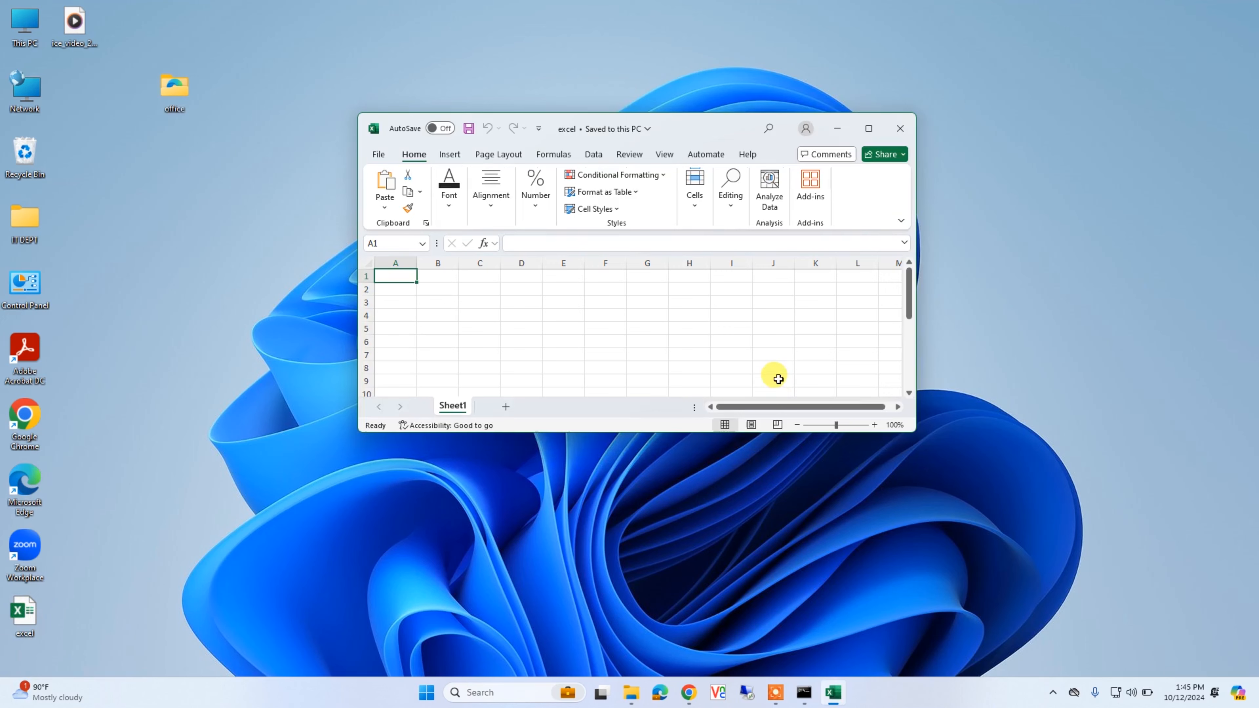
{"action": "double_click", "coordinate": [677, 115]}
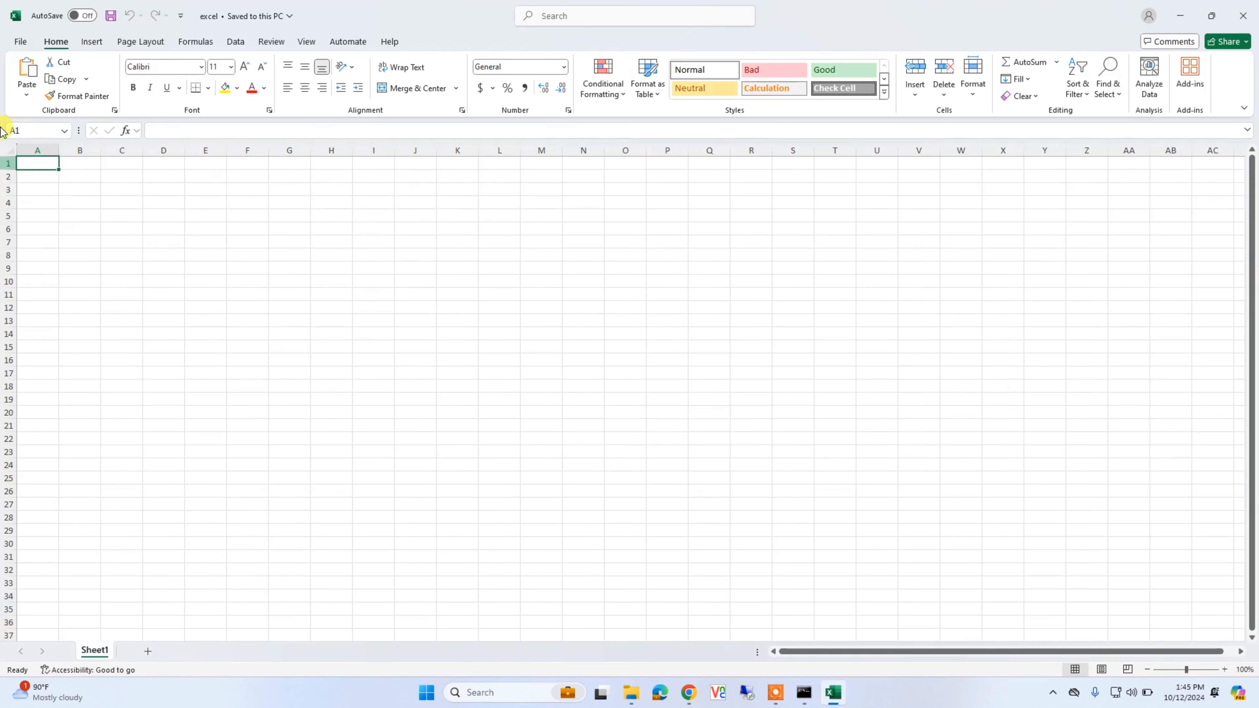
{"action": "left_click", "coordinate": [20, 43]}
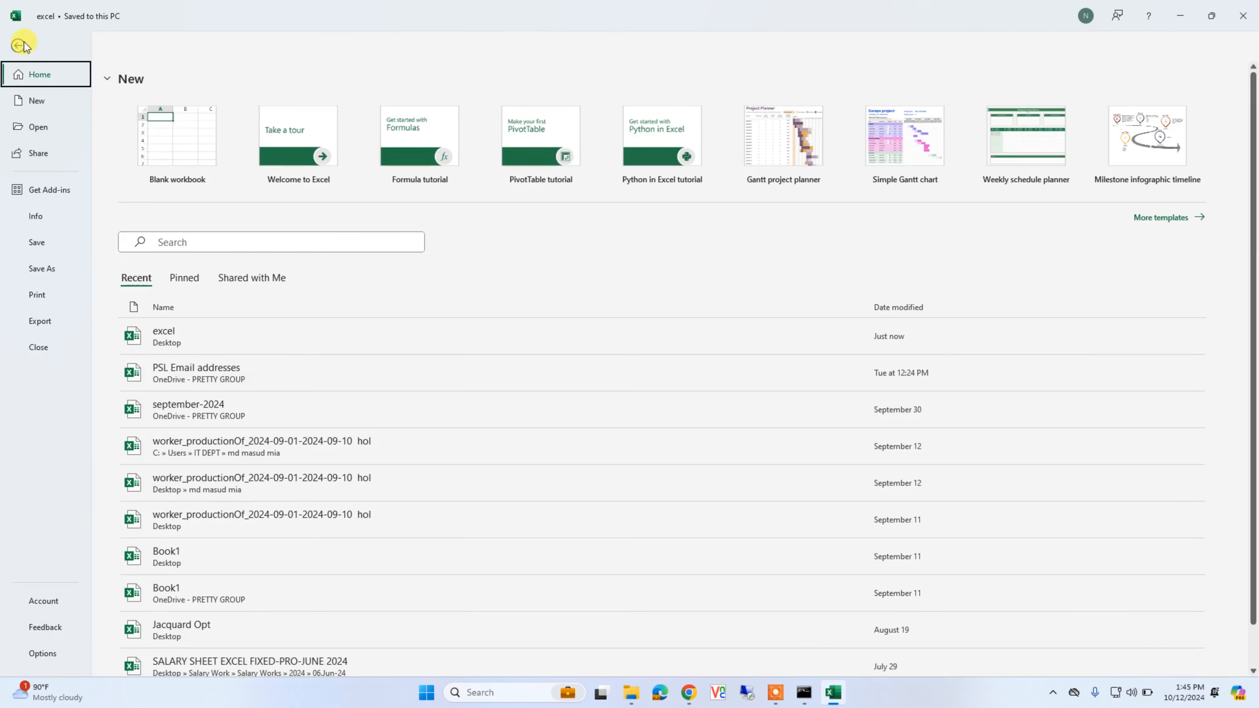
{"action": "left_click", "coordinate": [31, 600]}
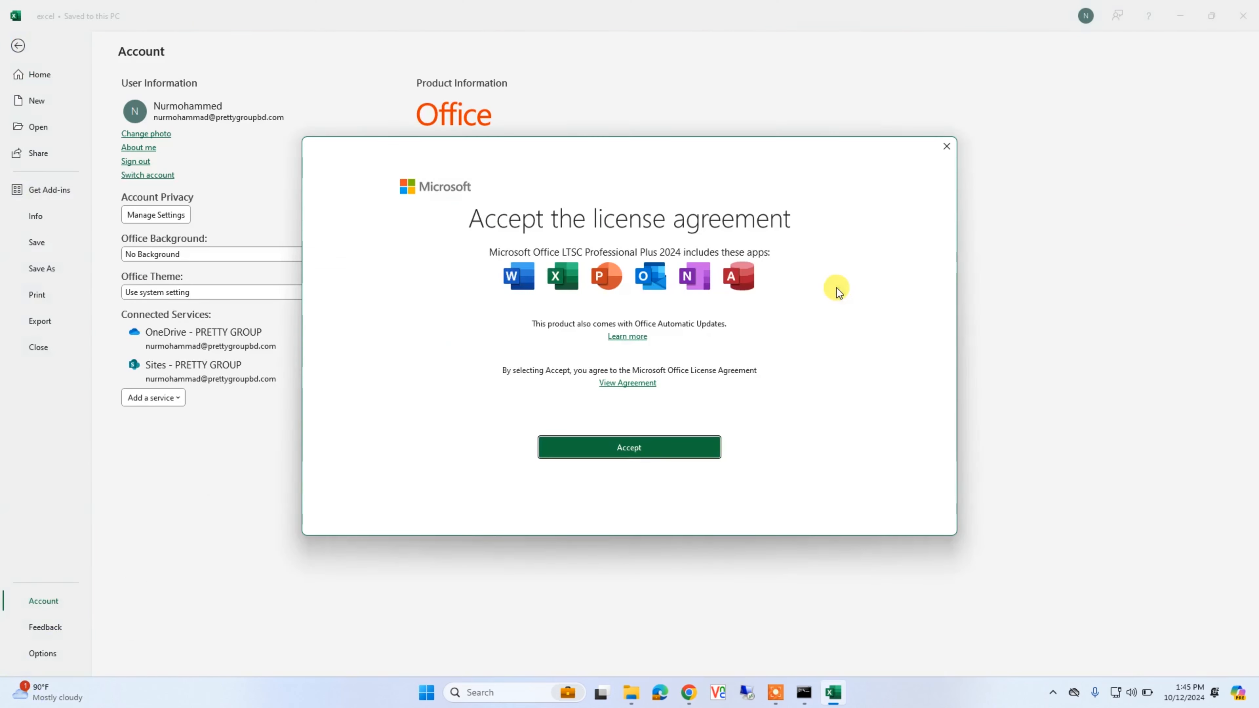
{"action": "left_click", "coordinate": [677, 449]}
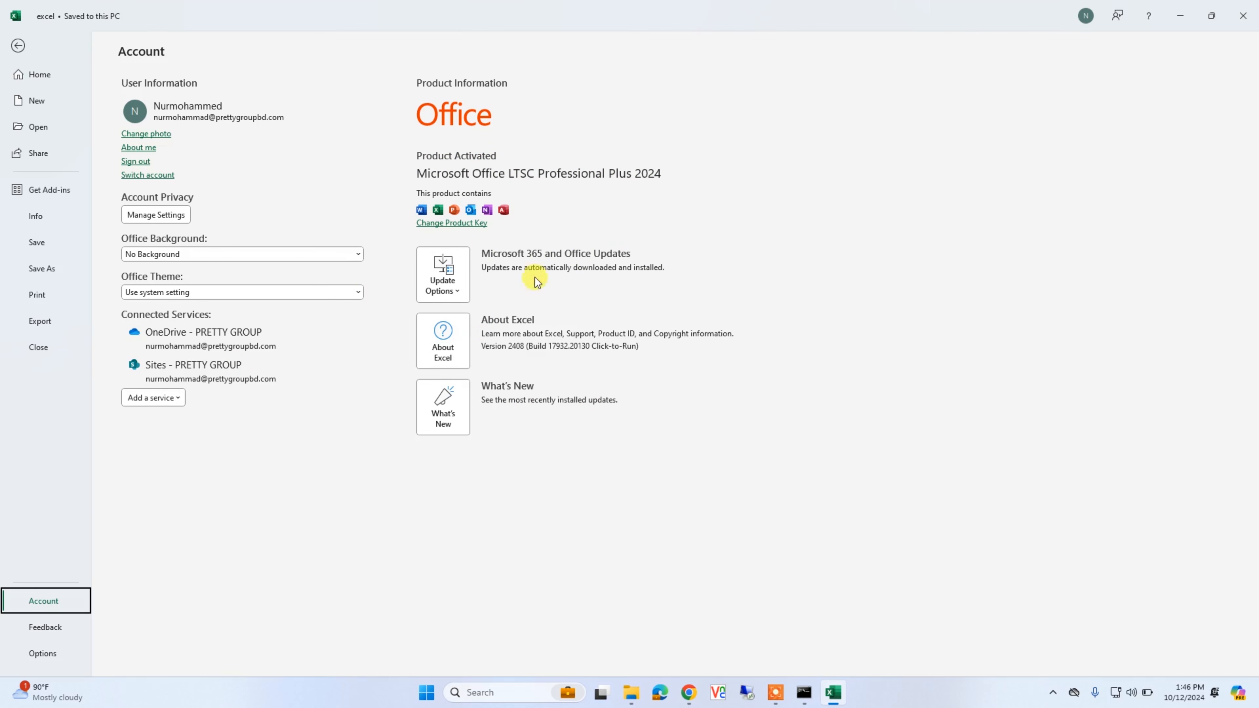
Step: Disable automatic Microsoft 365 and Office updates for the installed product
{"action": "left_click", "coordinate": [445, 292]}
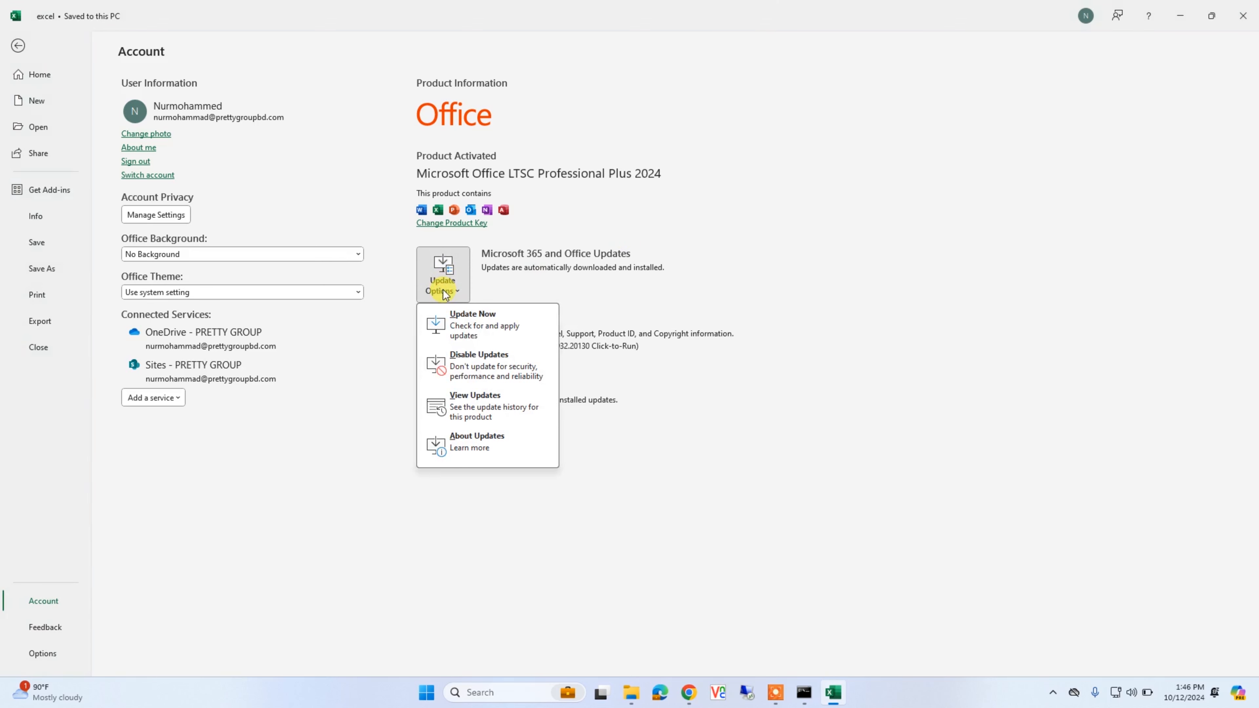
{"action": "left_click", "coordinate": [476, 367]}
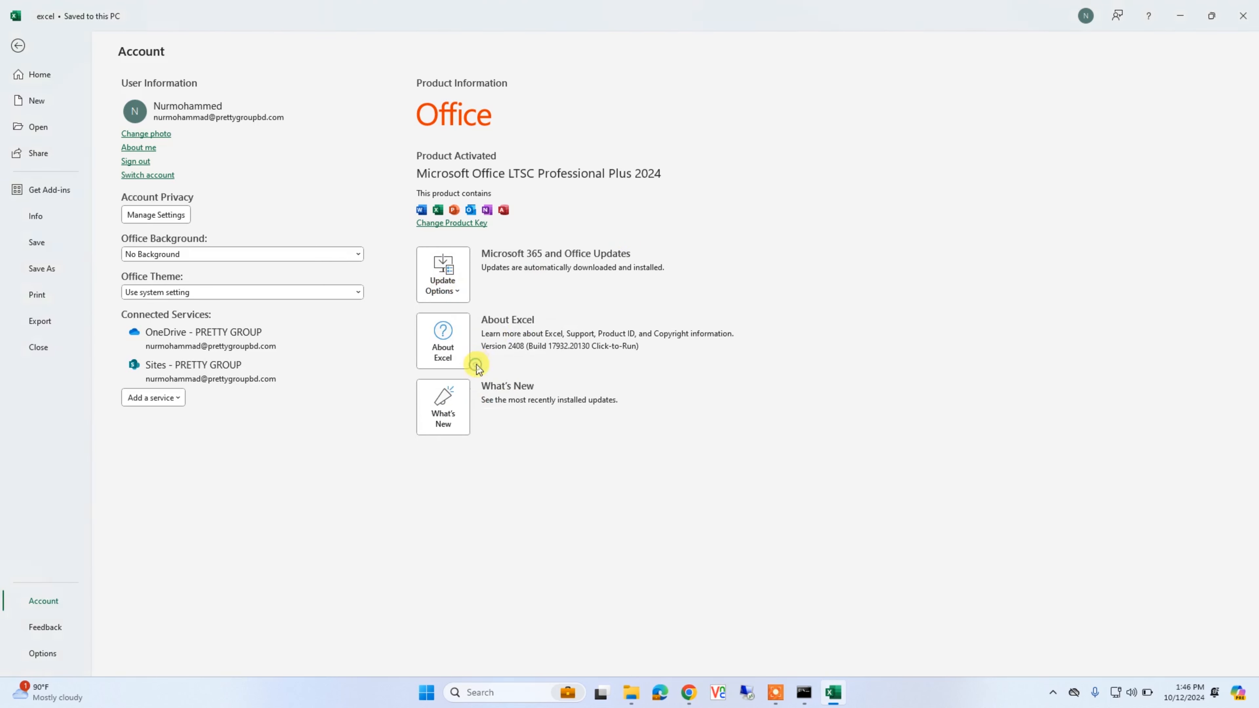
{"action": "left_click", "coordinate": [578, 461]}
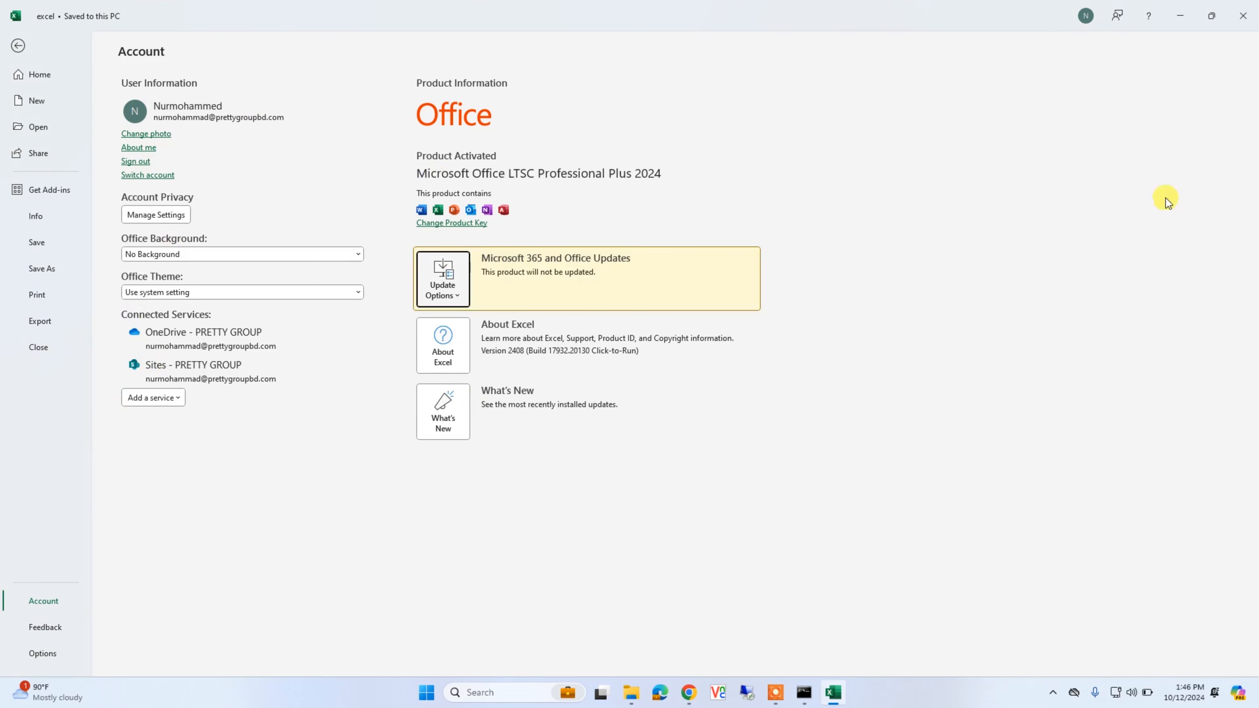
{"action": "left_click", "coordinate": [929, 346]}
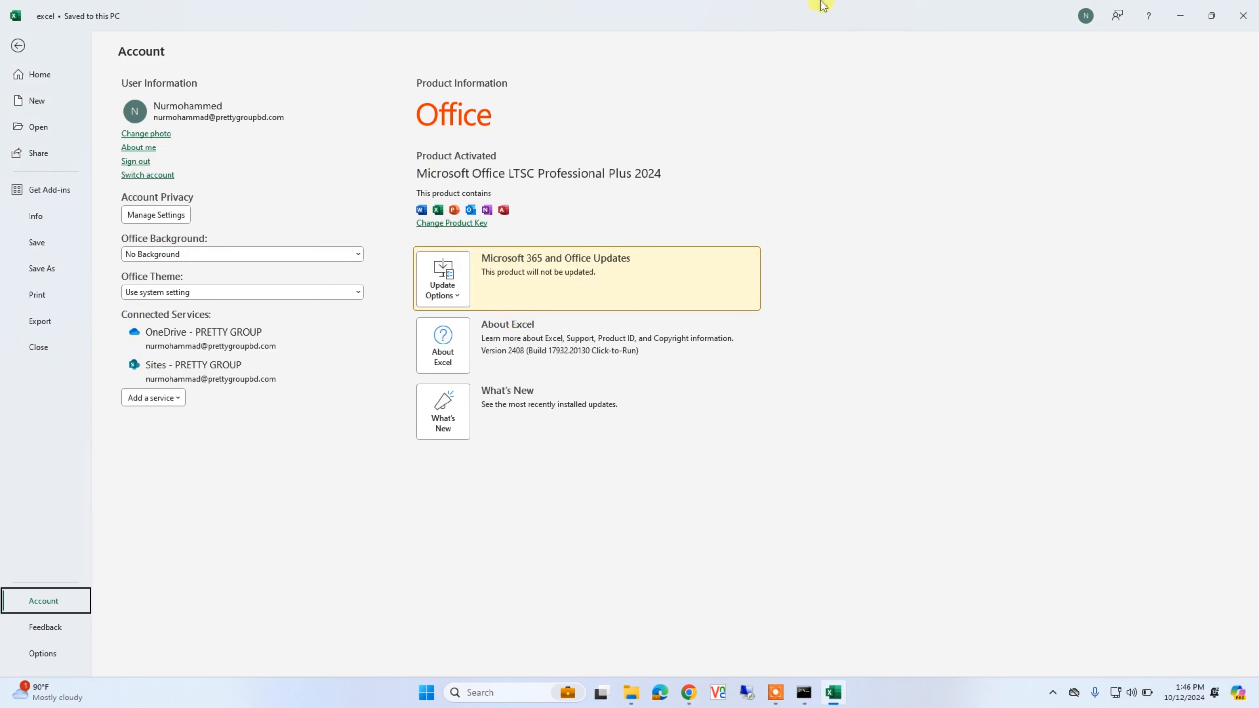